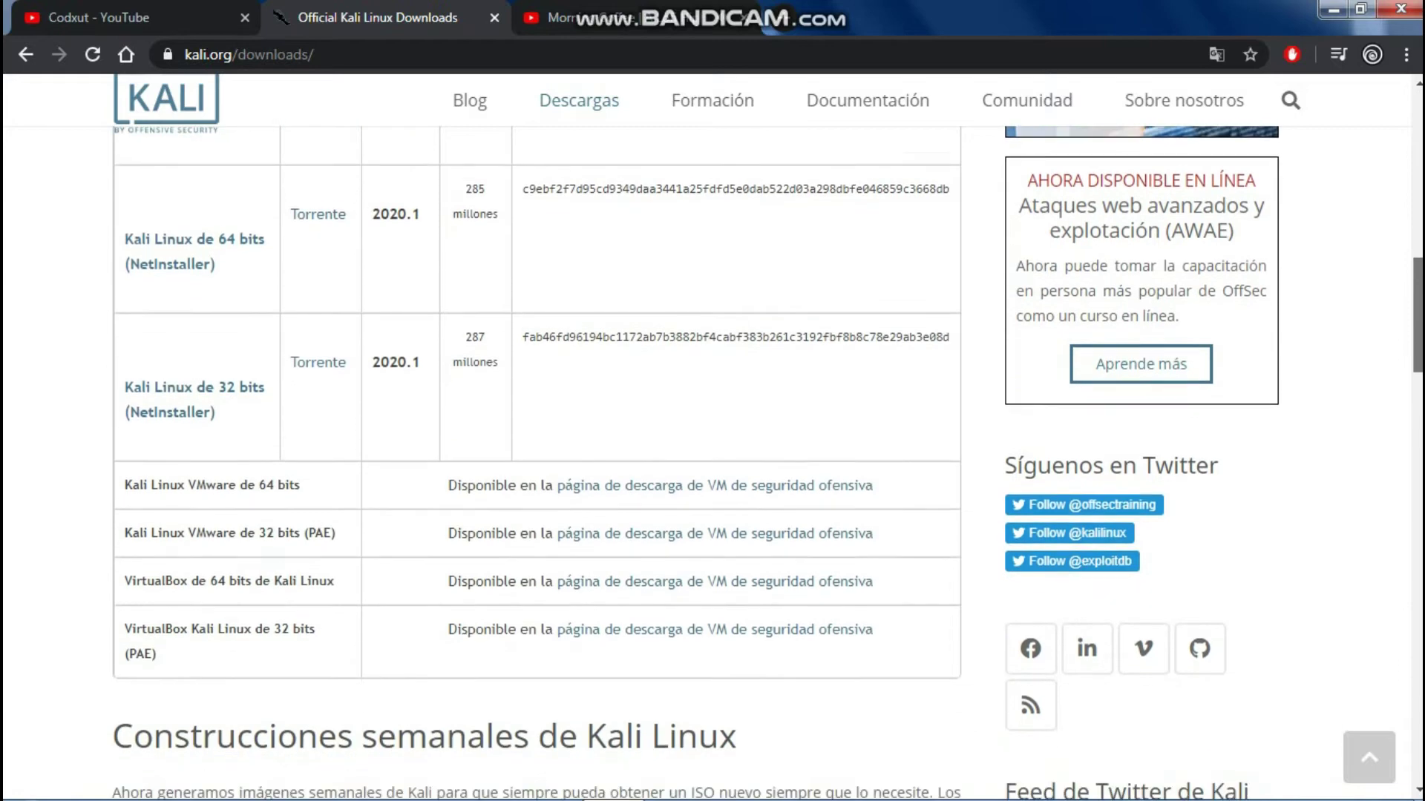
Step: Scroll the kali.org downloads page to the Kali Linux Images table and its 64-Bit installer row
scroll(1400, 475, "down", 12)
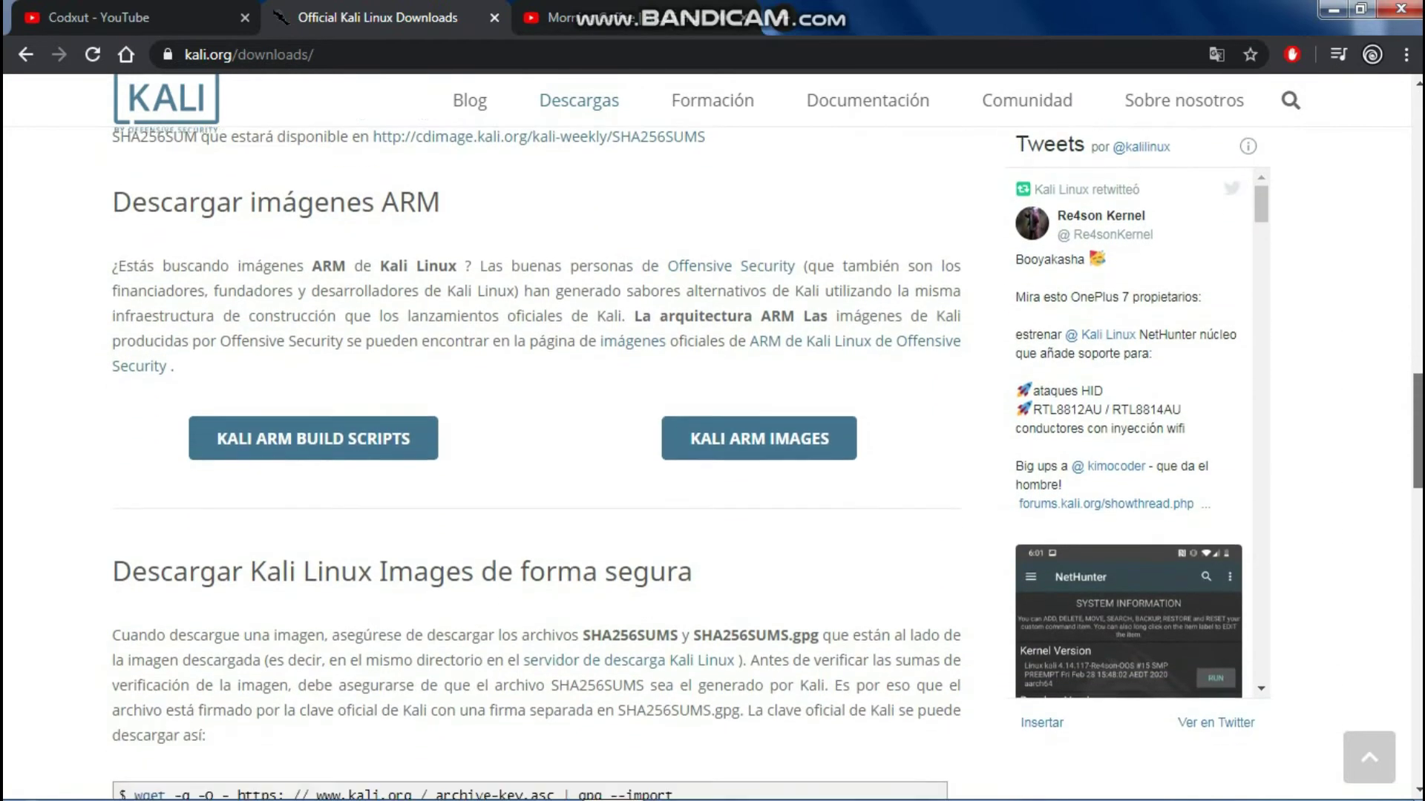
scroll(1406, 623, "down", 10)
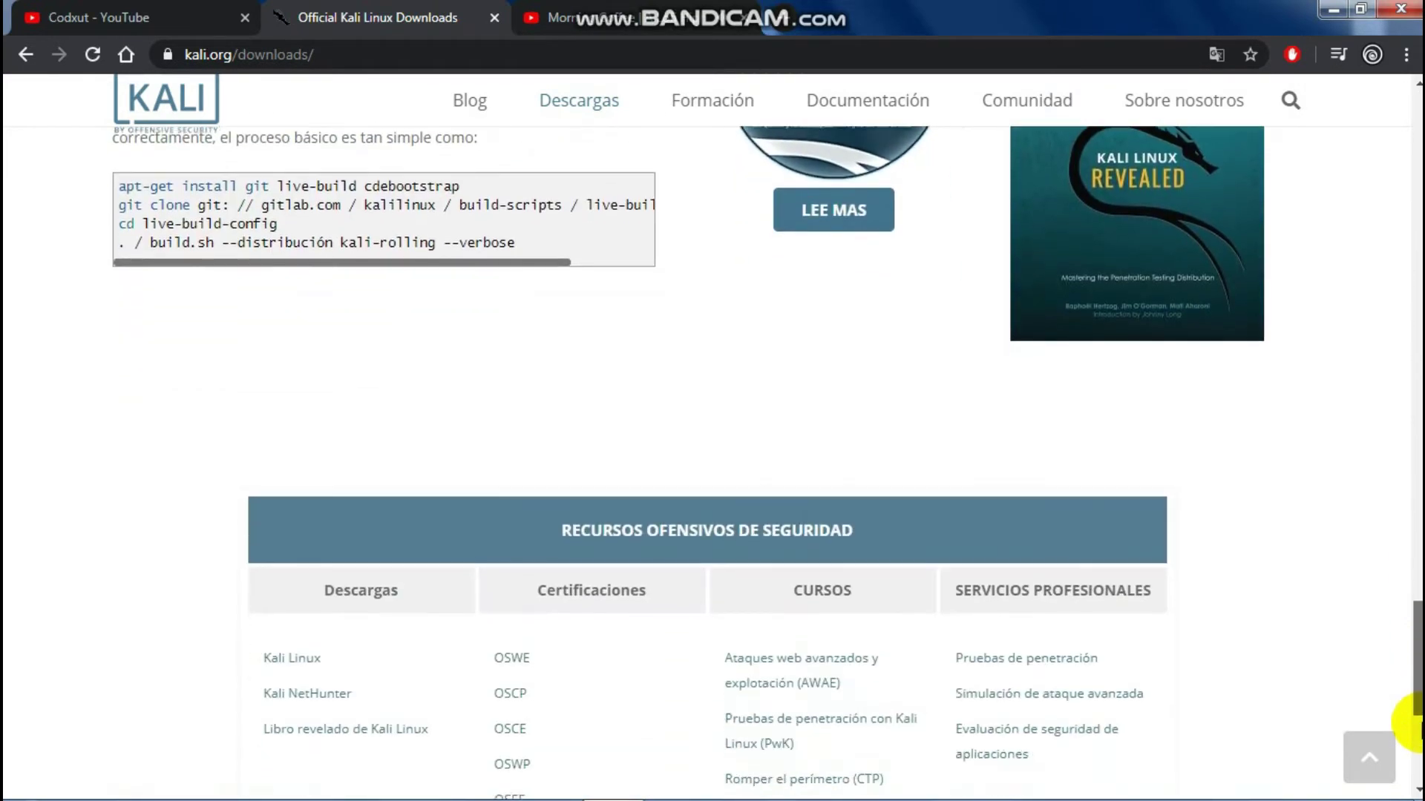
scroll(1400, 754, "up", 10)
left_click_drag(1417, 586, 1417, 147)
scroll(70, 337, "down", 2)
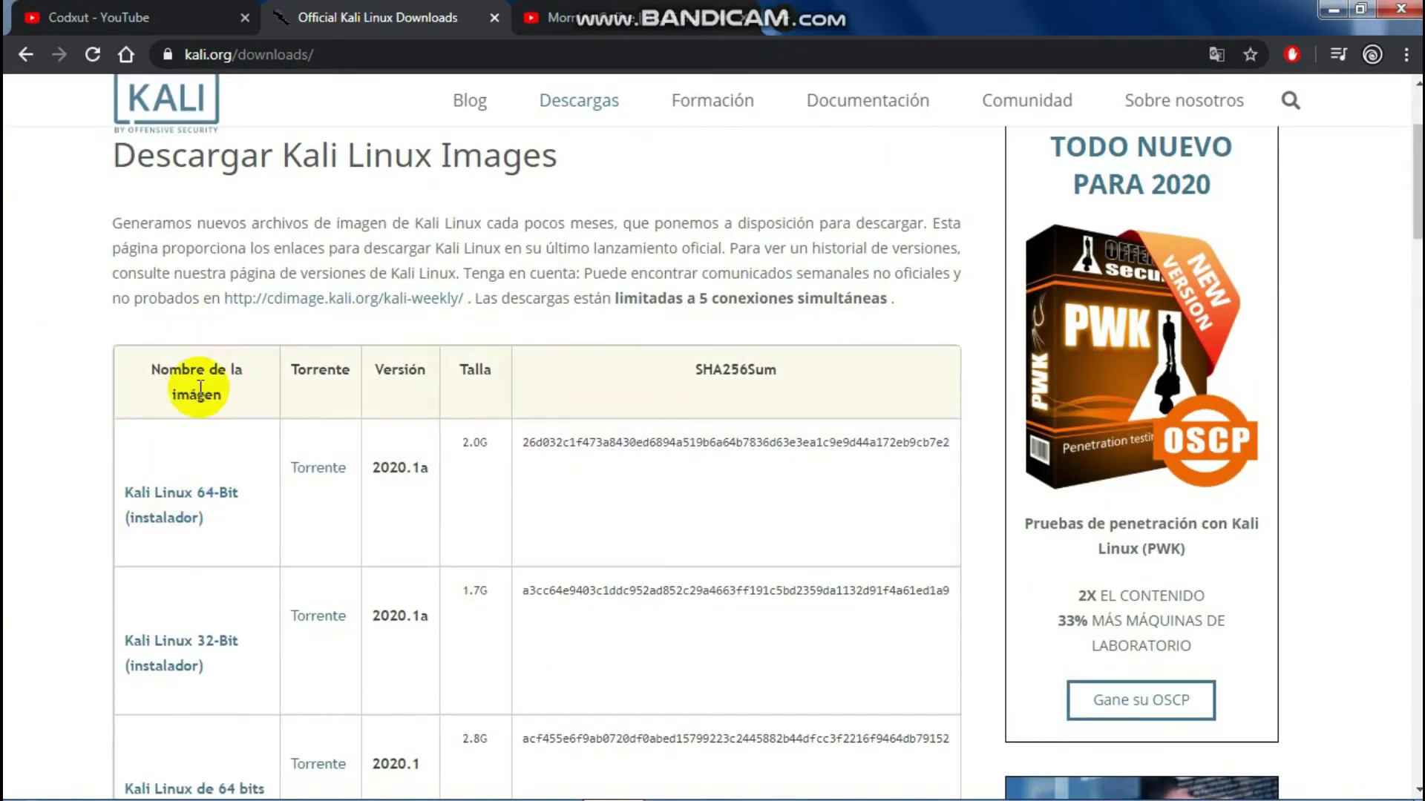
left_click_drag(203, 517, 95, 493)
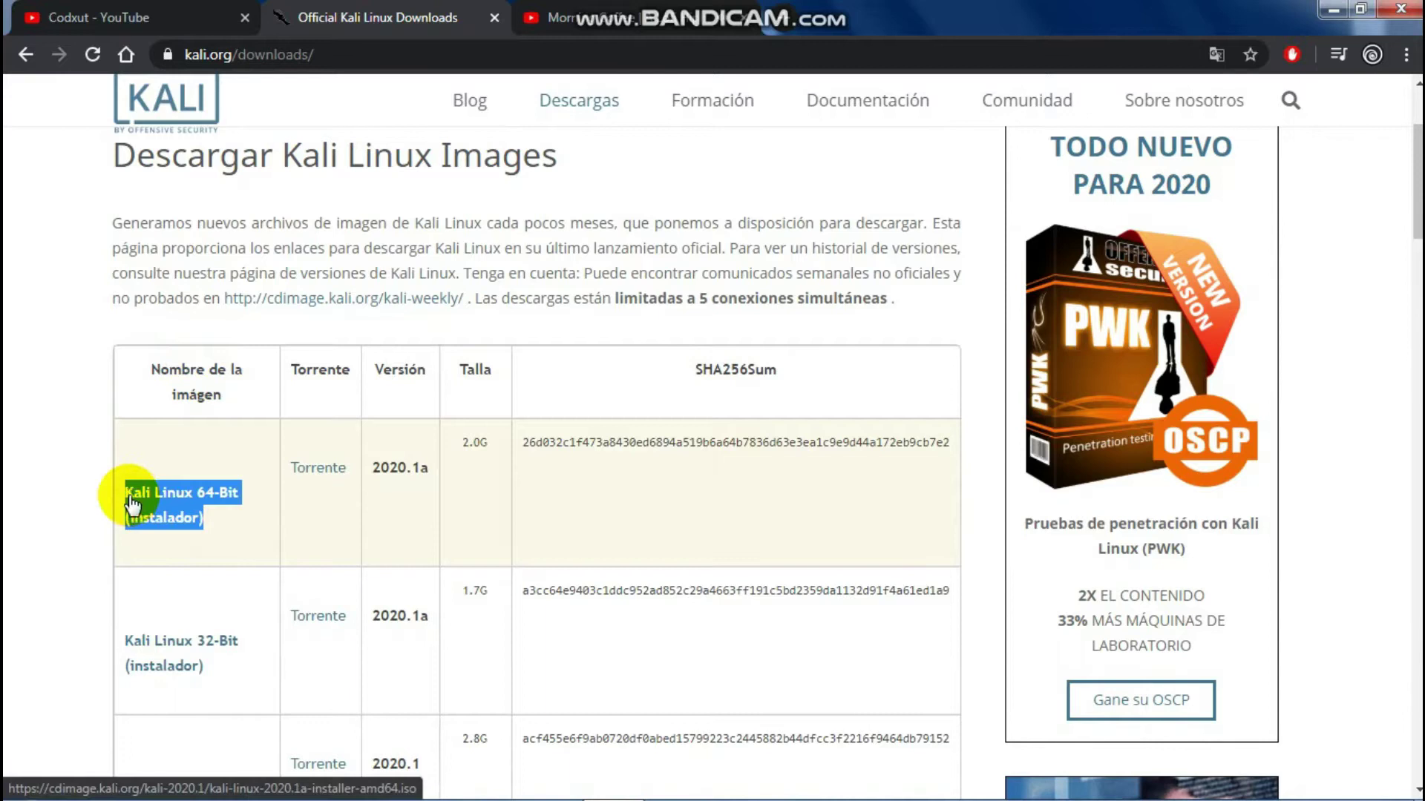
Step: Start saving kali-linux-2020.1a-installer-amd64.iso to the Desktop, highlighting 'amd64' in the file name
left_click(90, 496)
left_click(195, 519)
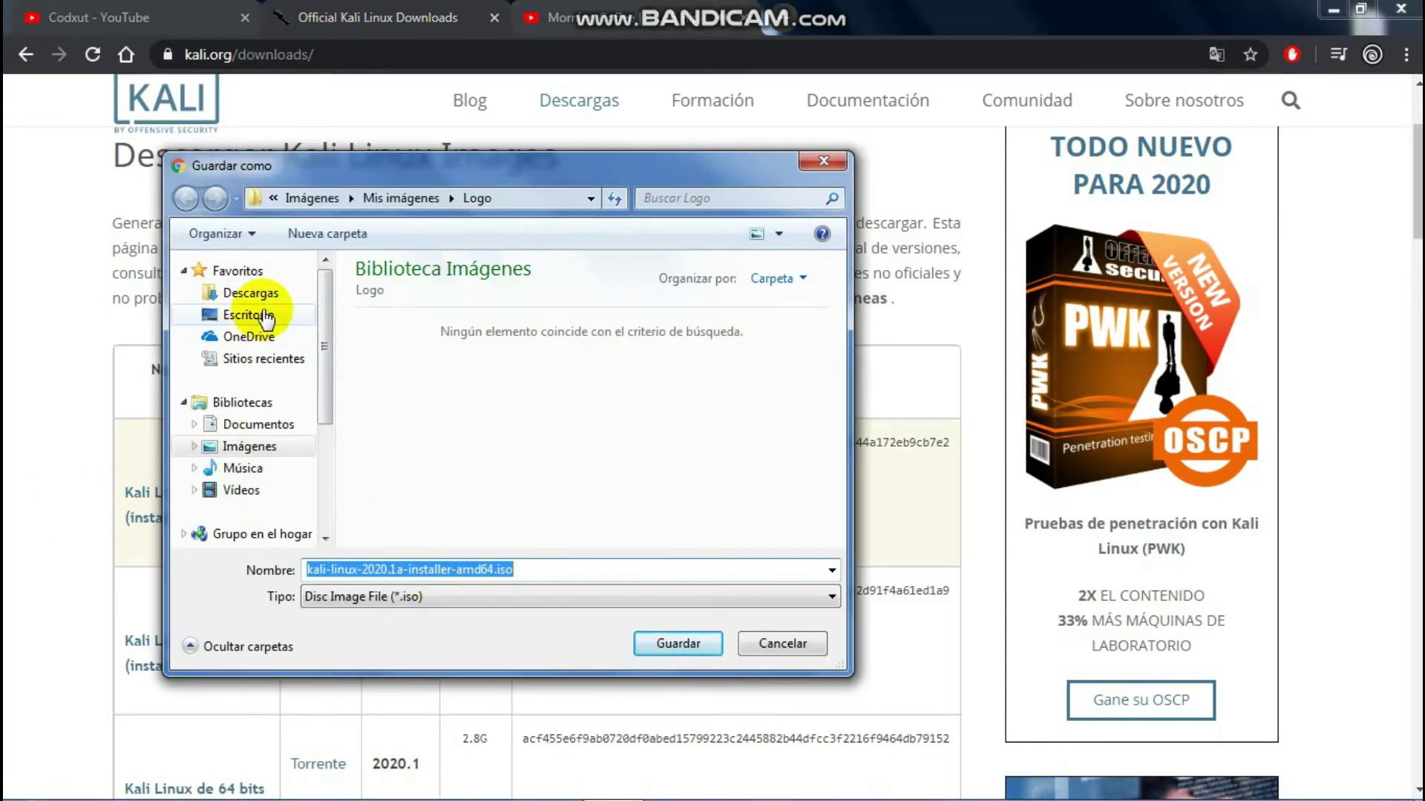
left_click(269, 315)
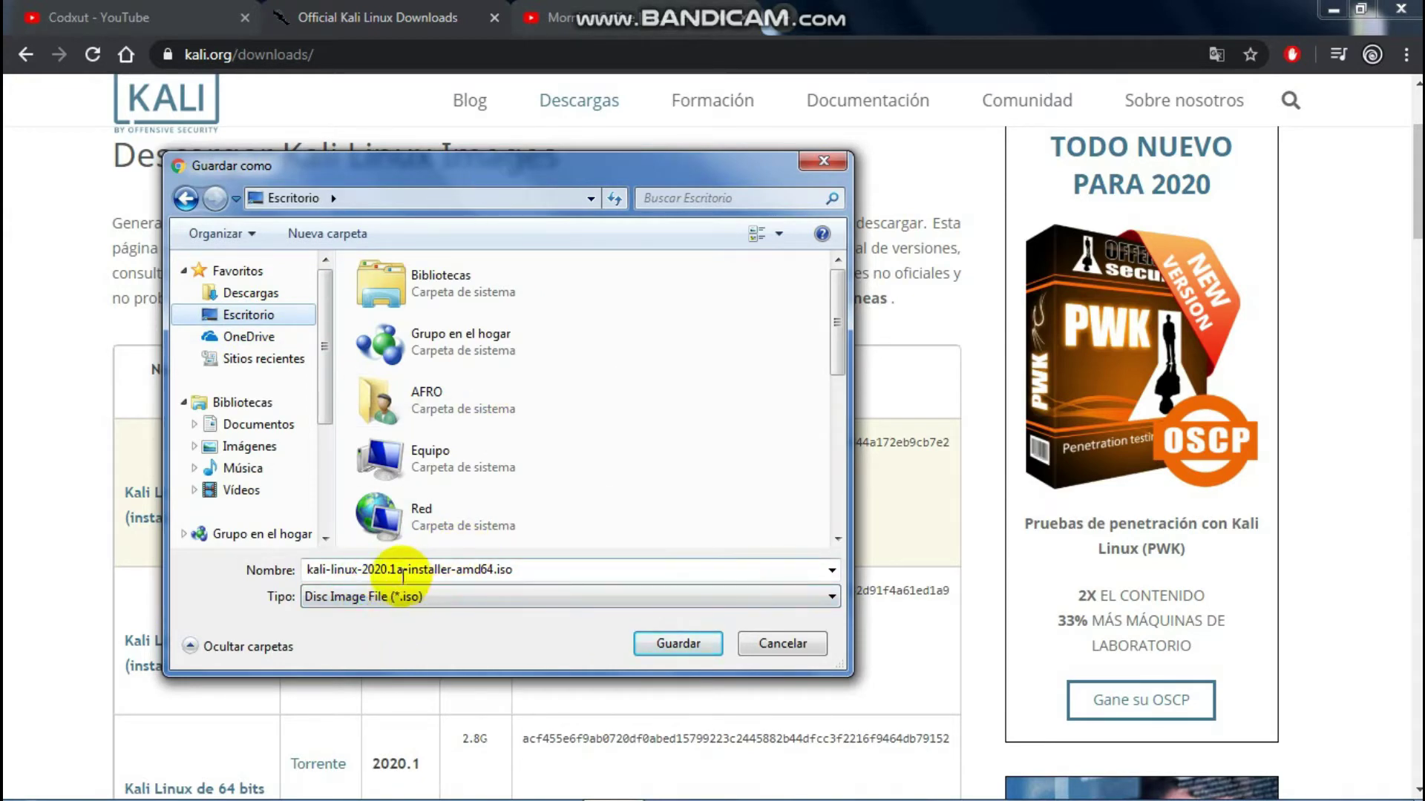
left_click(455, 570)
left_click(458, 570)
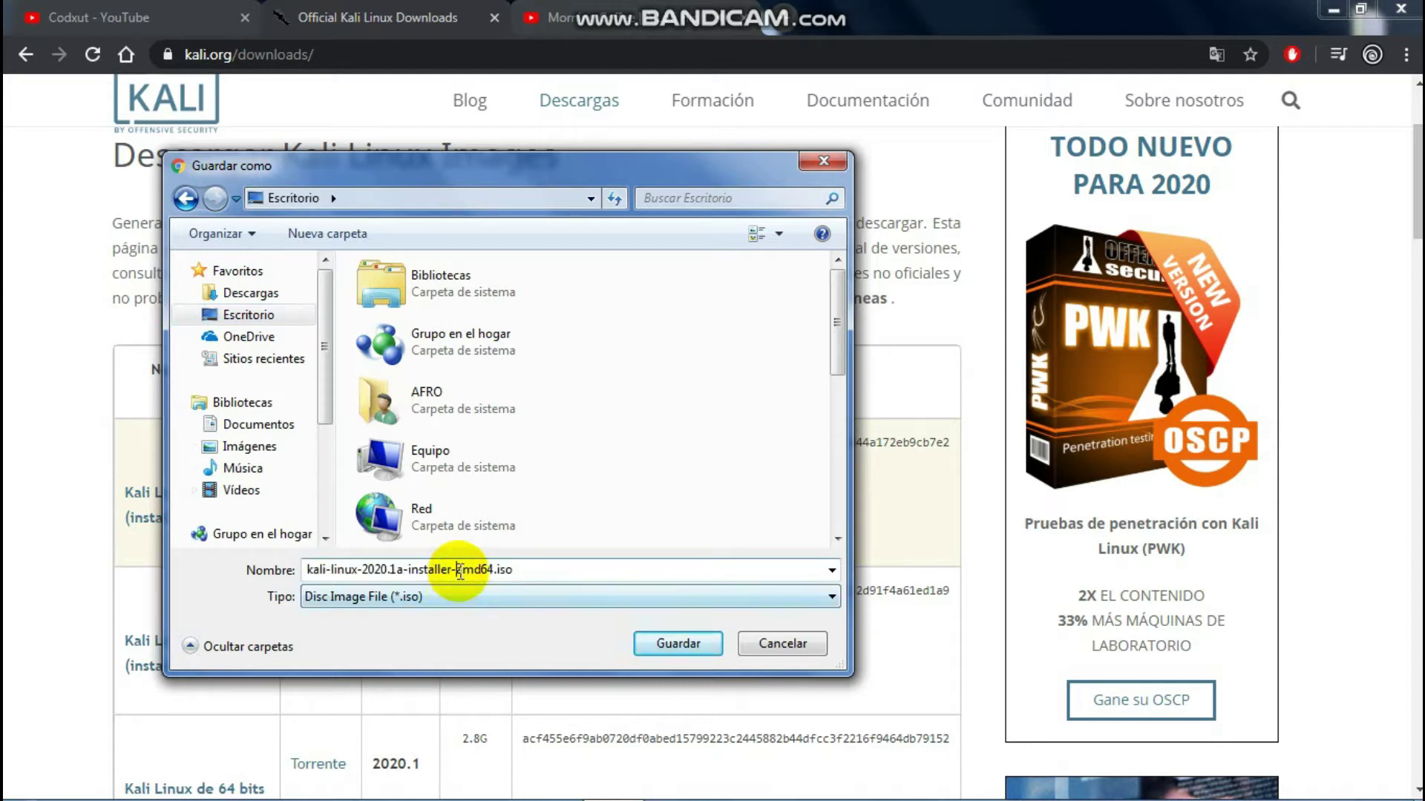
left_click_drag(459, 570, 490, 569)
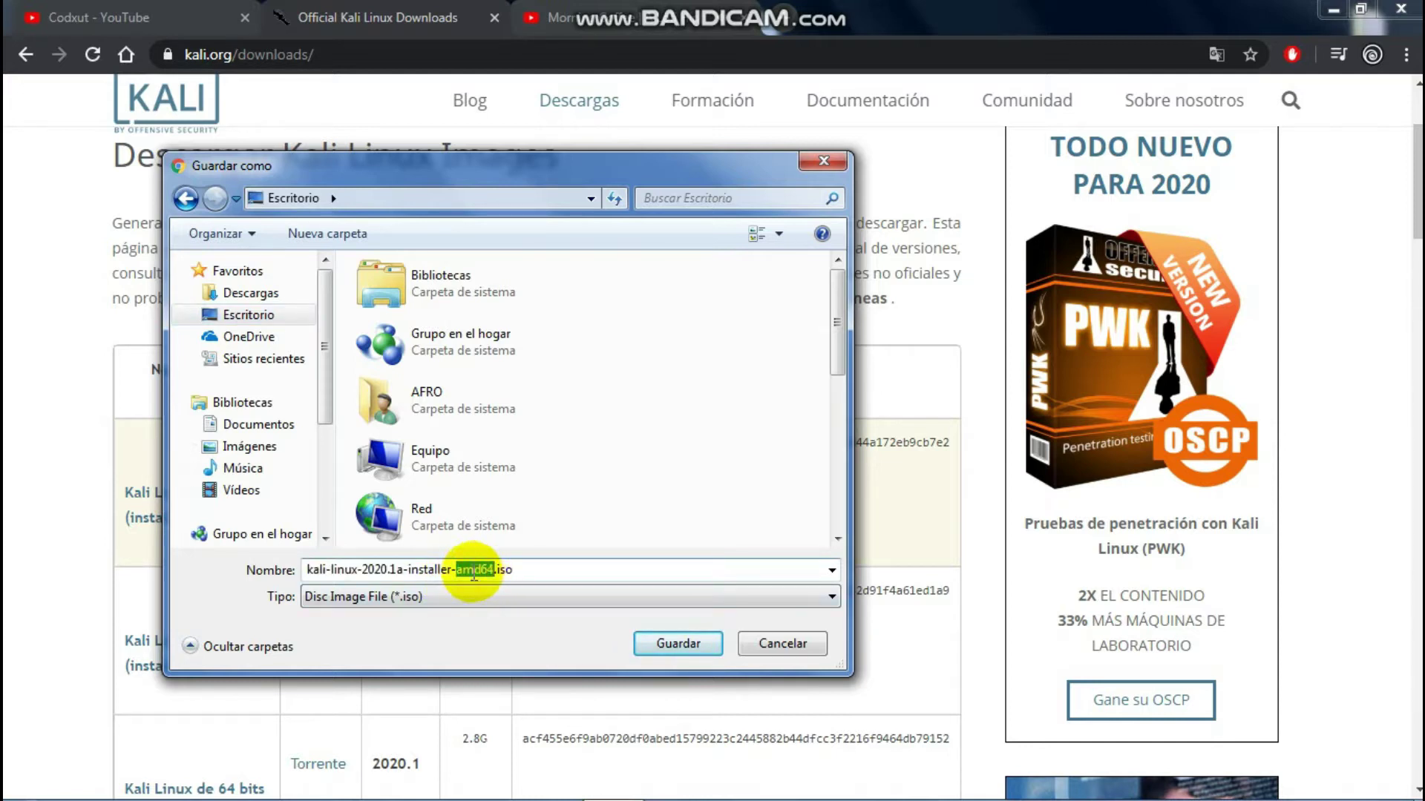
left_click_drag(667, 169, 554, 134)
Step: Open the computer's system properties from the Equipo entry in the Start menu
left_click(22, 785)
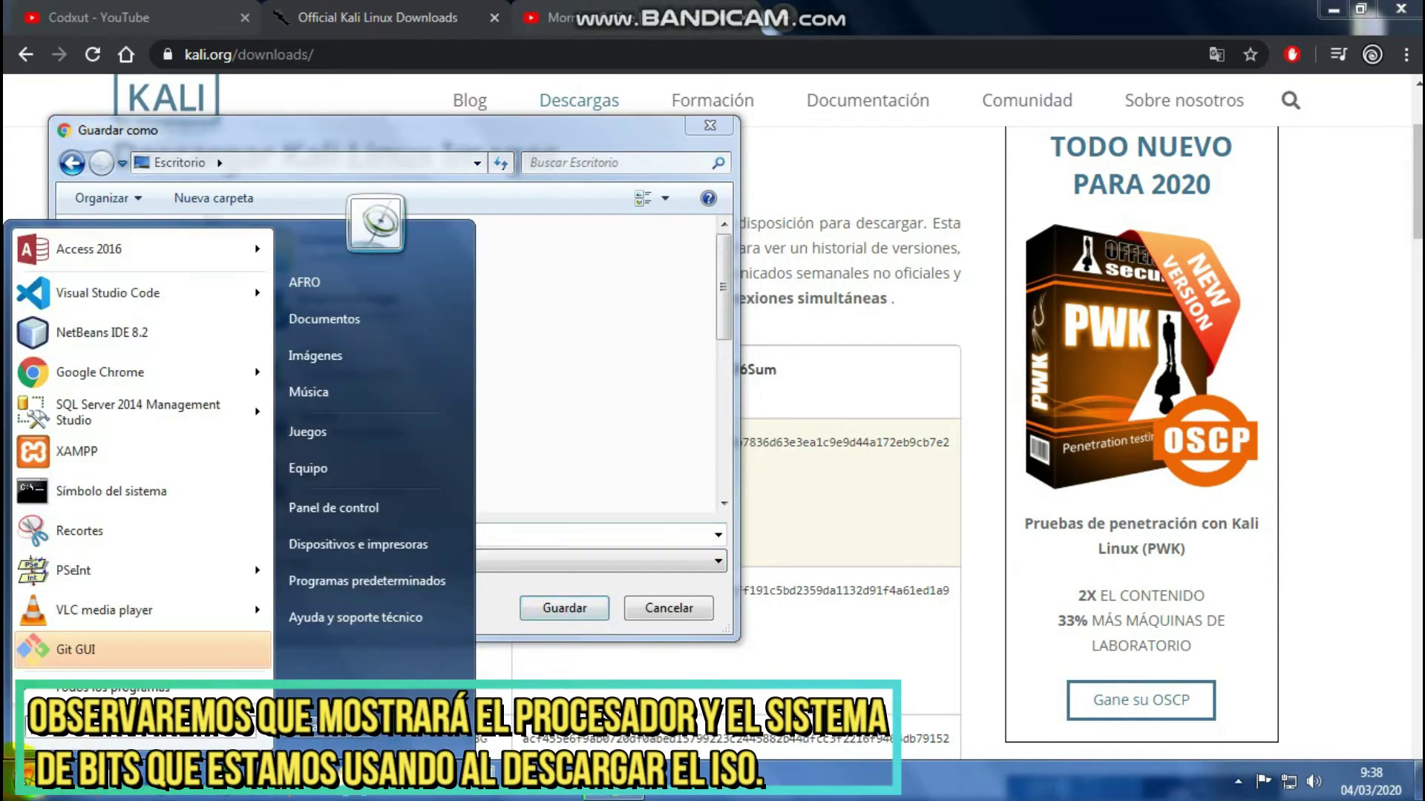
right_click(356, 470)
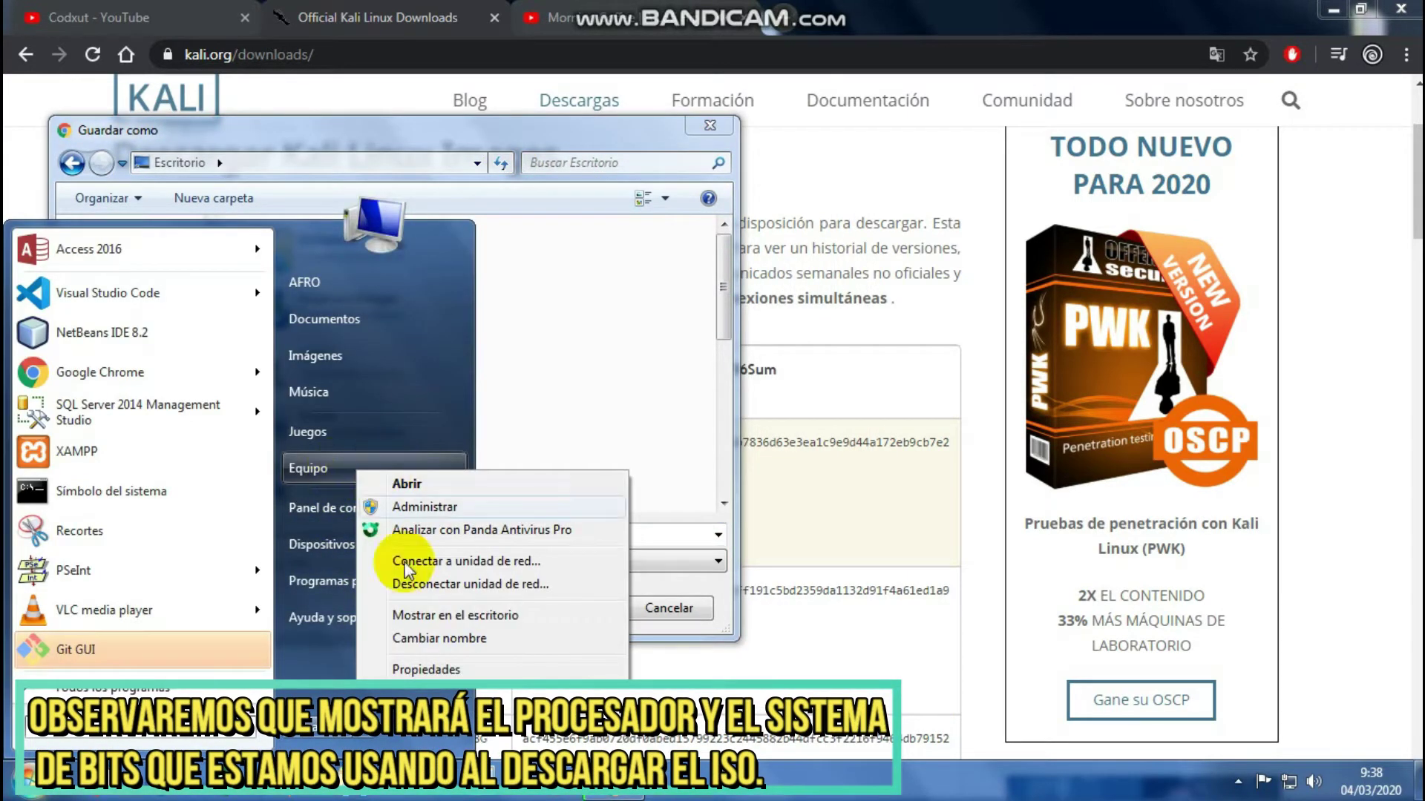
left_click(448, 670)
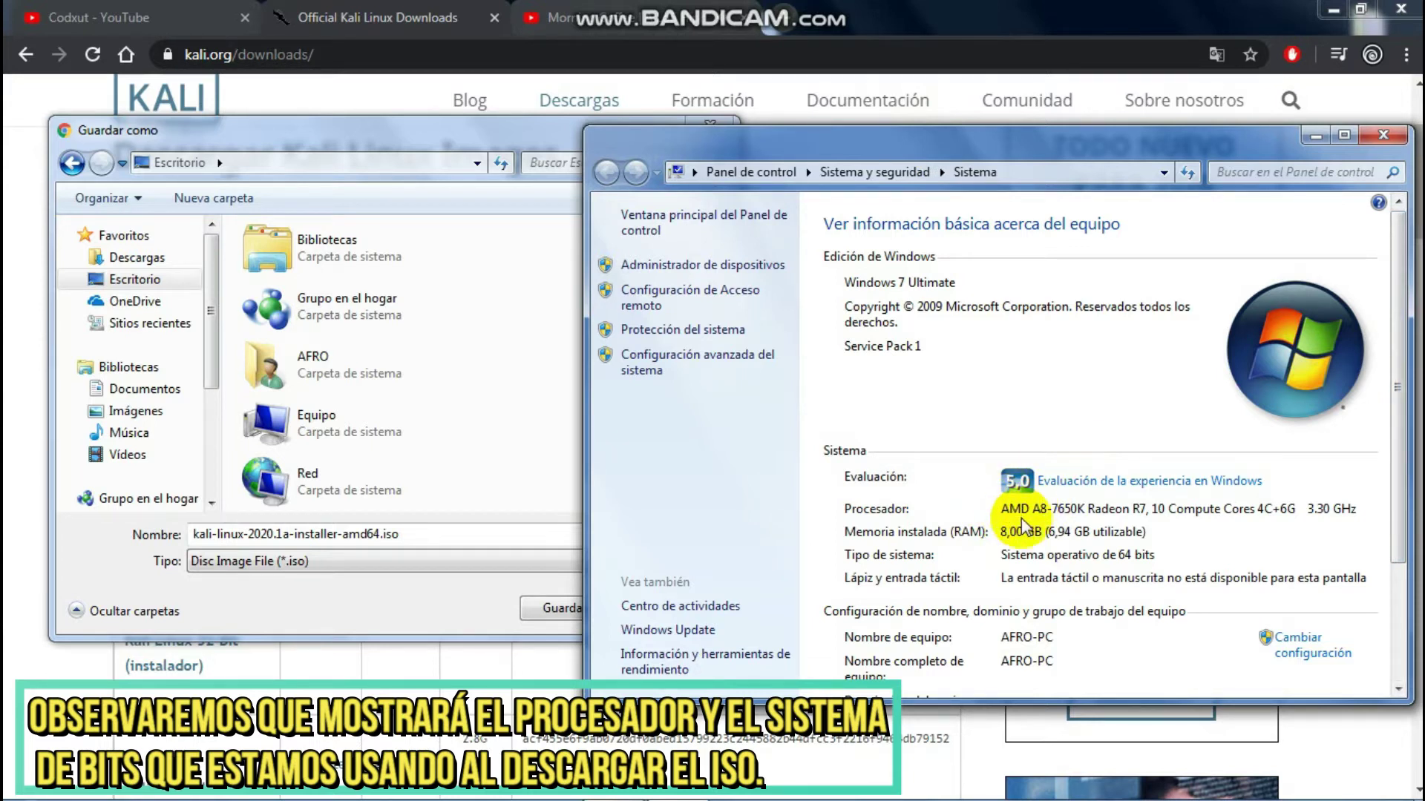
Step: Highlight '64' in the ISO file name and compare it with the 64-bit system type
left_click(343, 534)
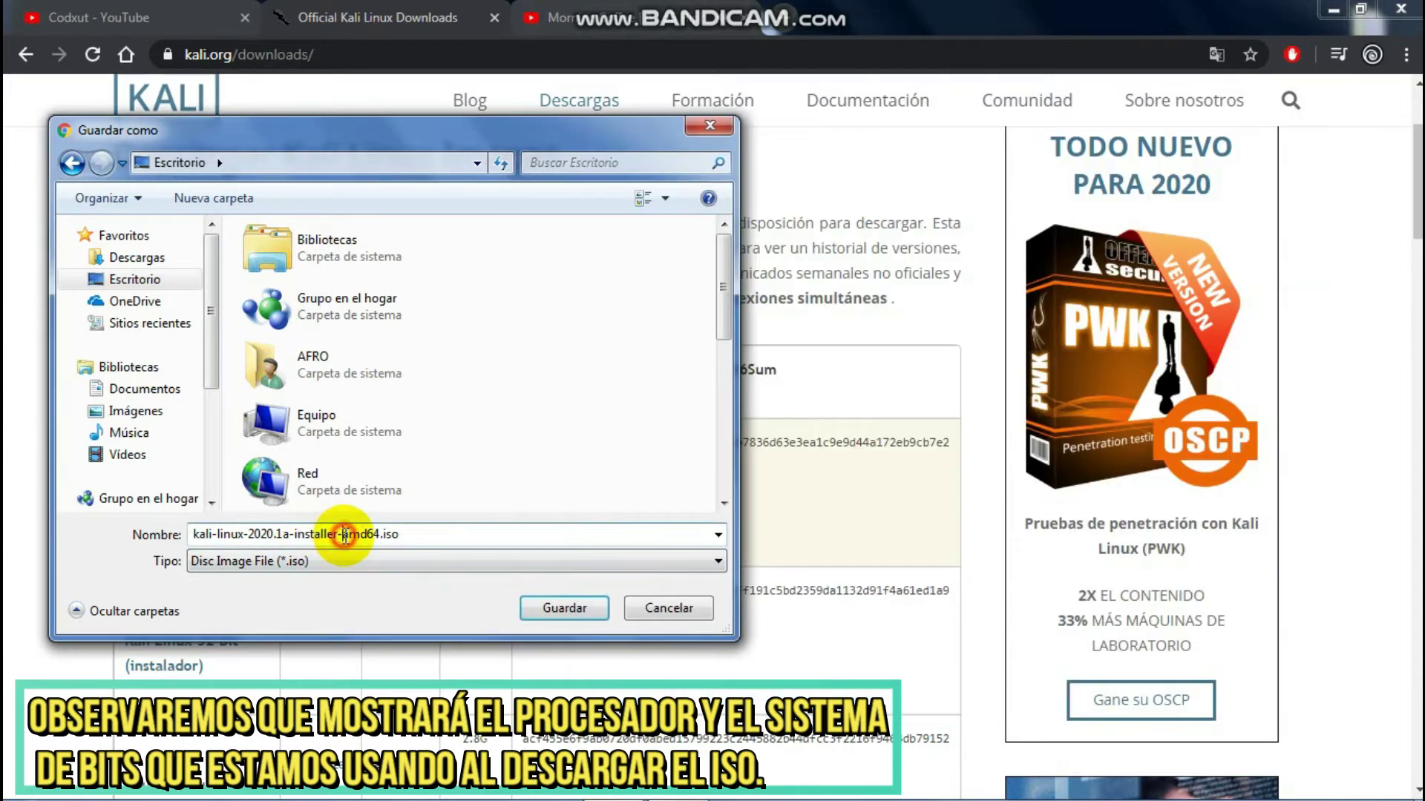
left_click_drag(365, 534, 376, 534)
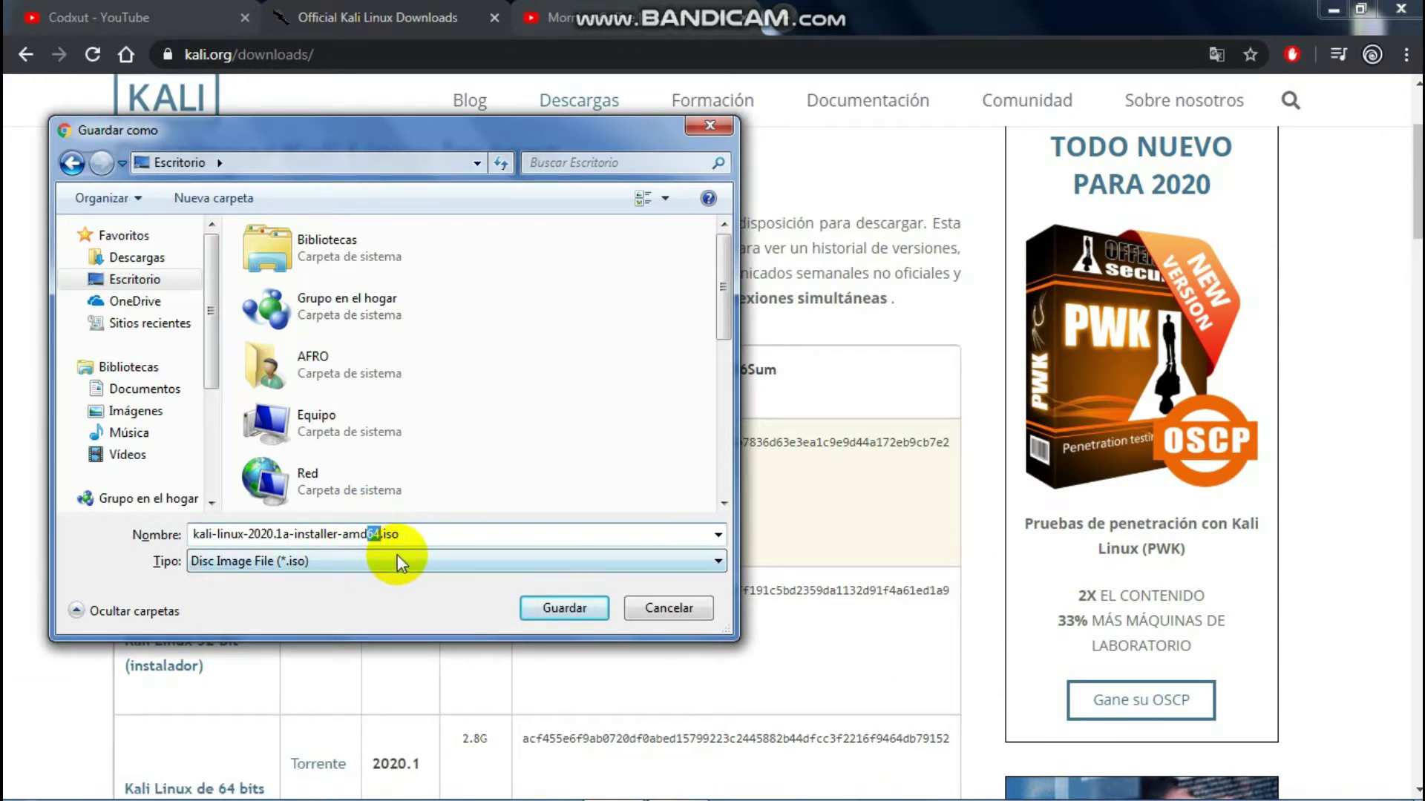
key("alt+Tab")
scroll(1077, 550, "down", 1)
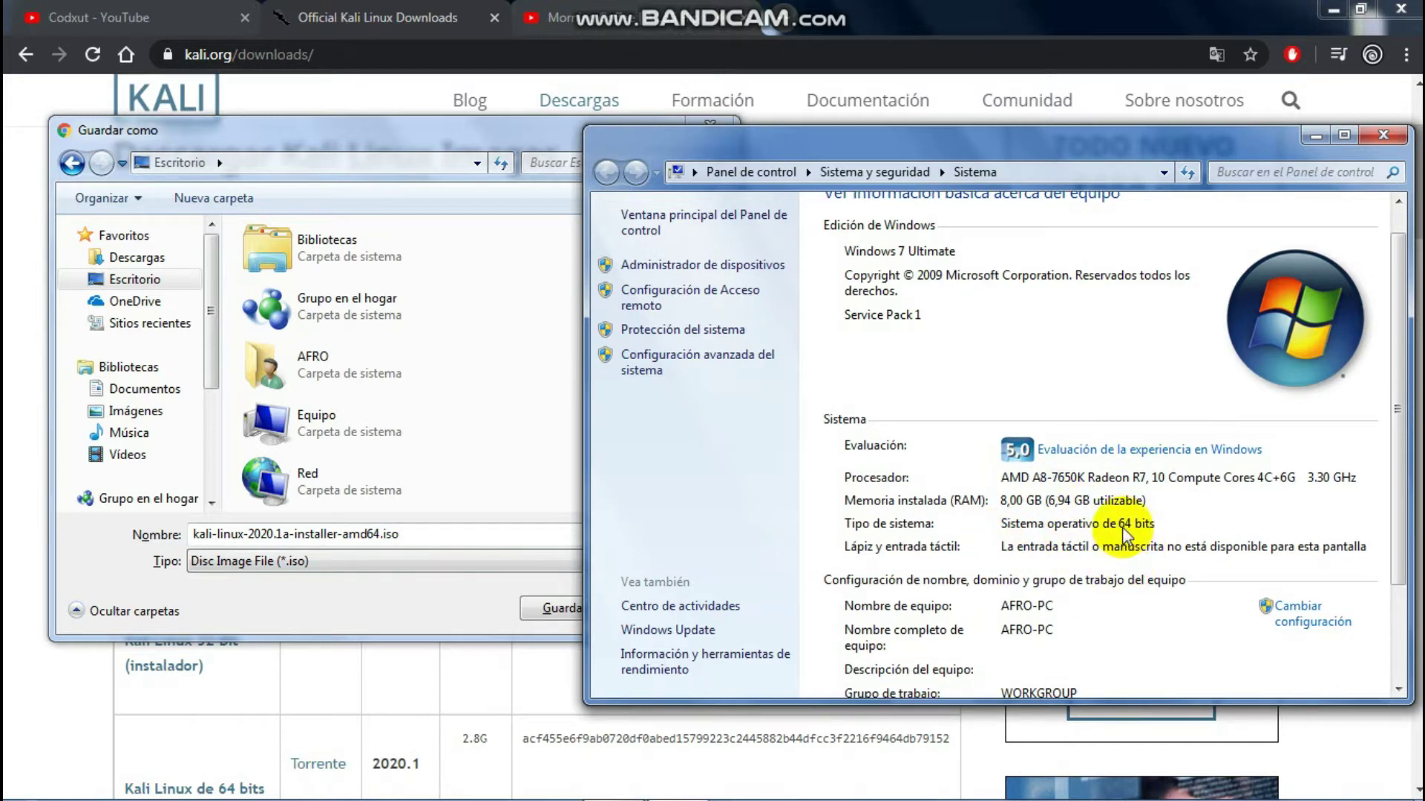
Step: Close the System window, cancel the ISO save, and launch Oracle VM VirtualBox from the desktop
left_click(1383, 134)
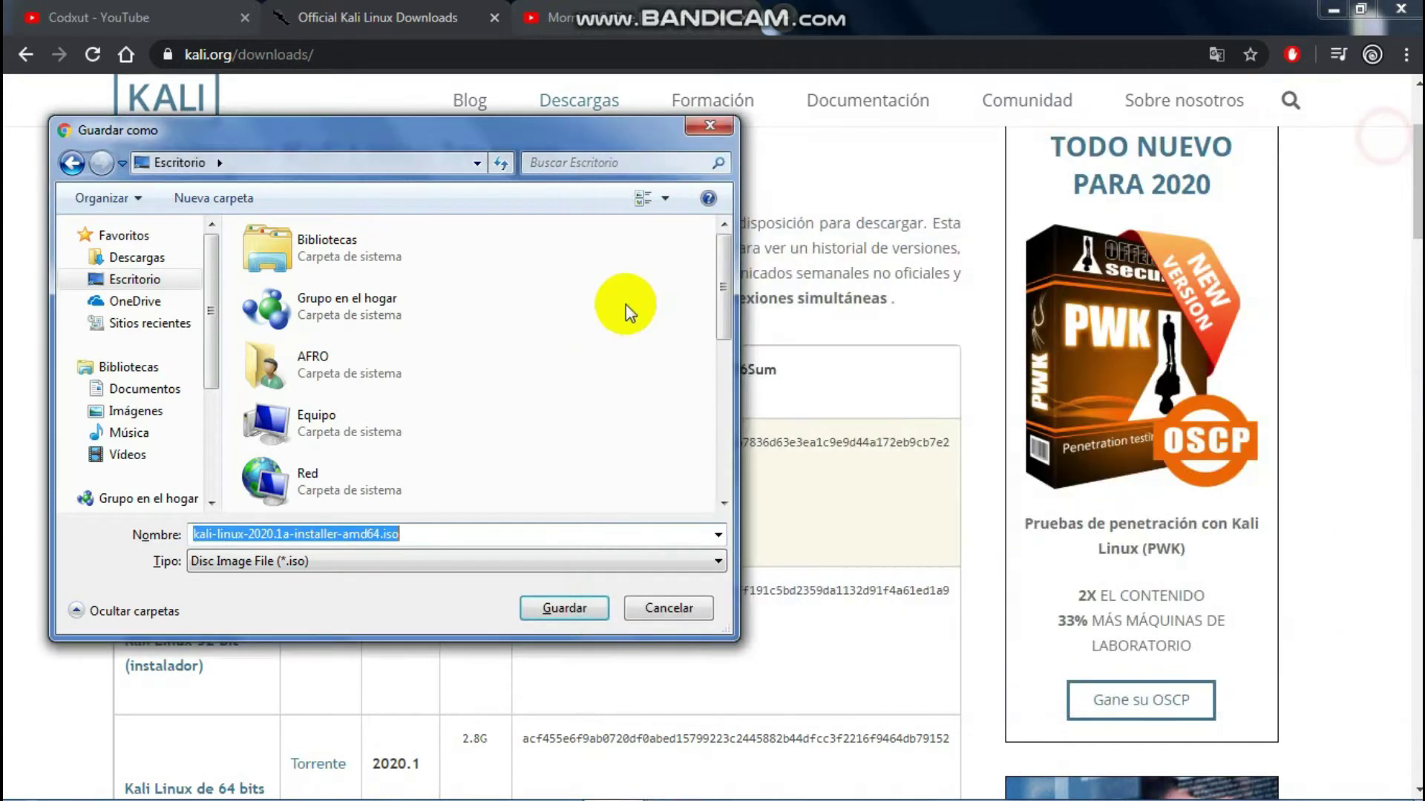
left_click(669, 613)
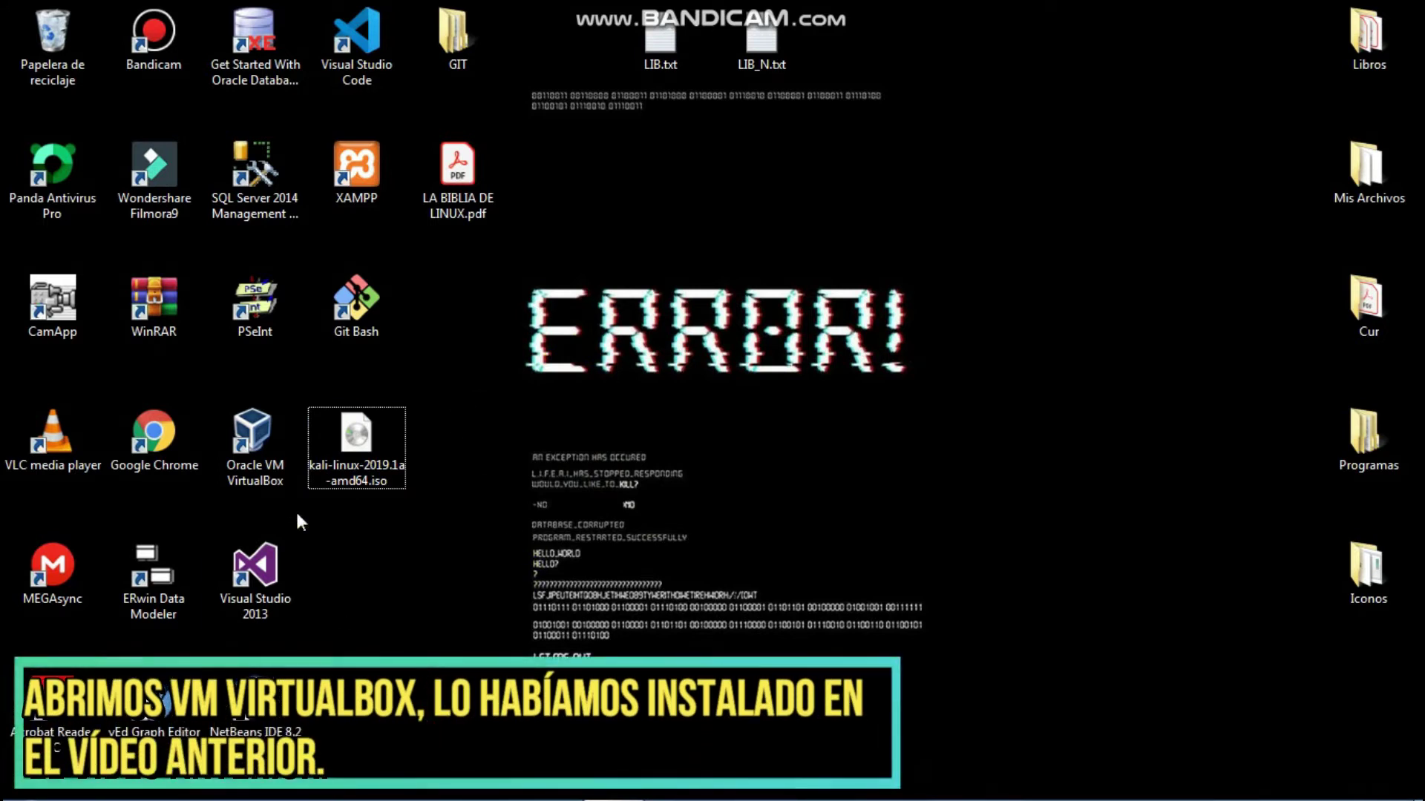
left_click(274, 470)
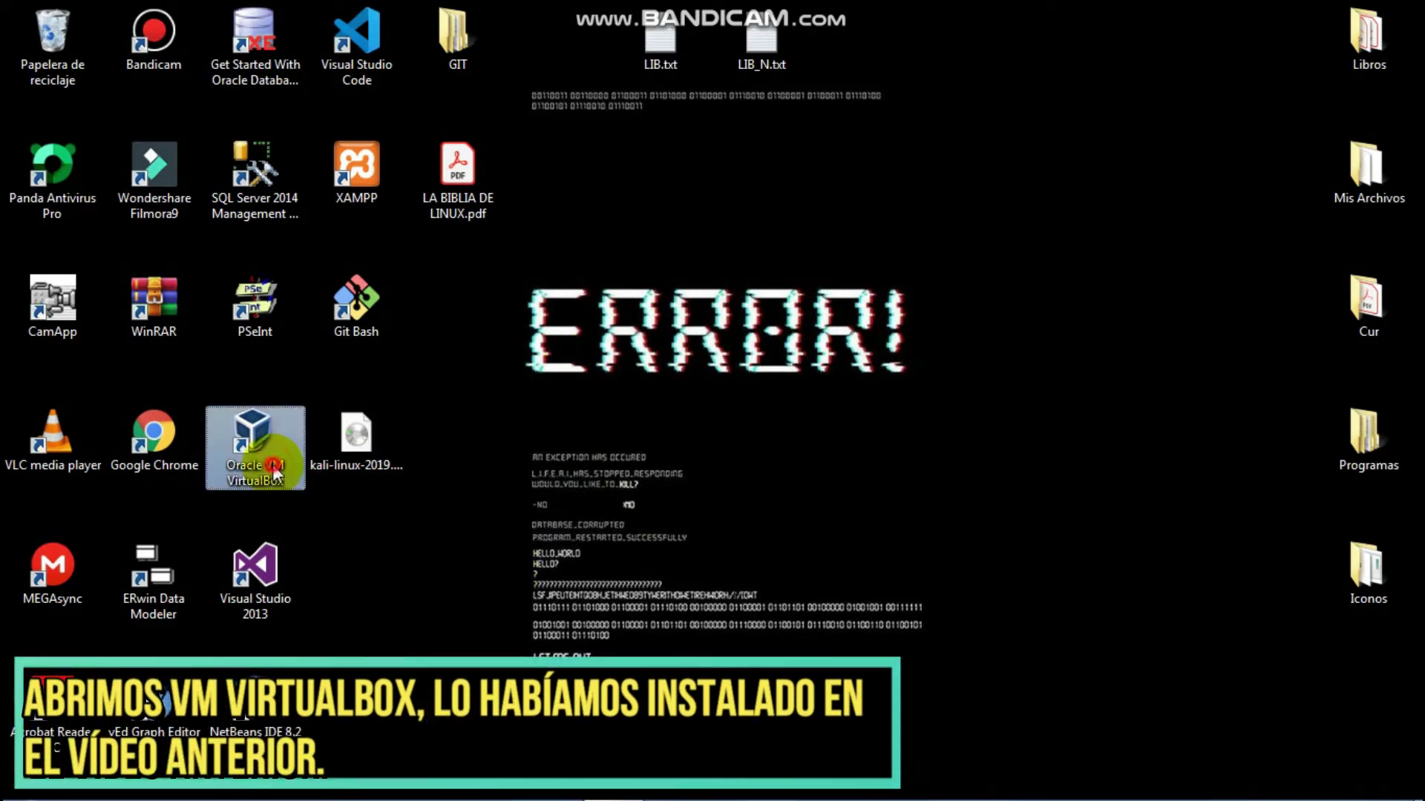
double_click(278, 444)
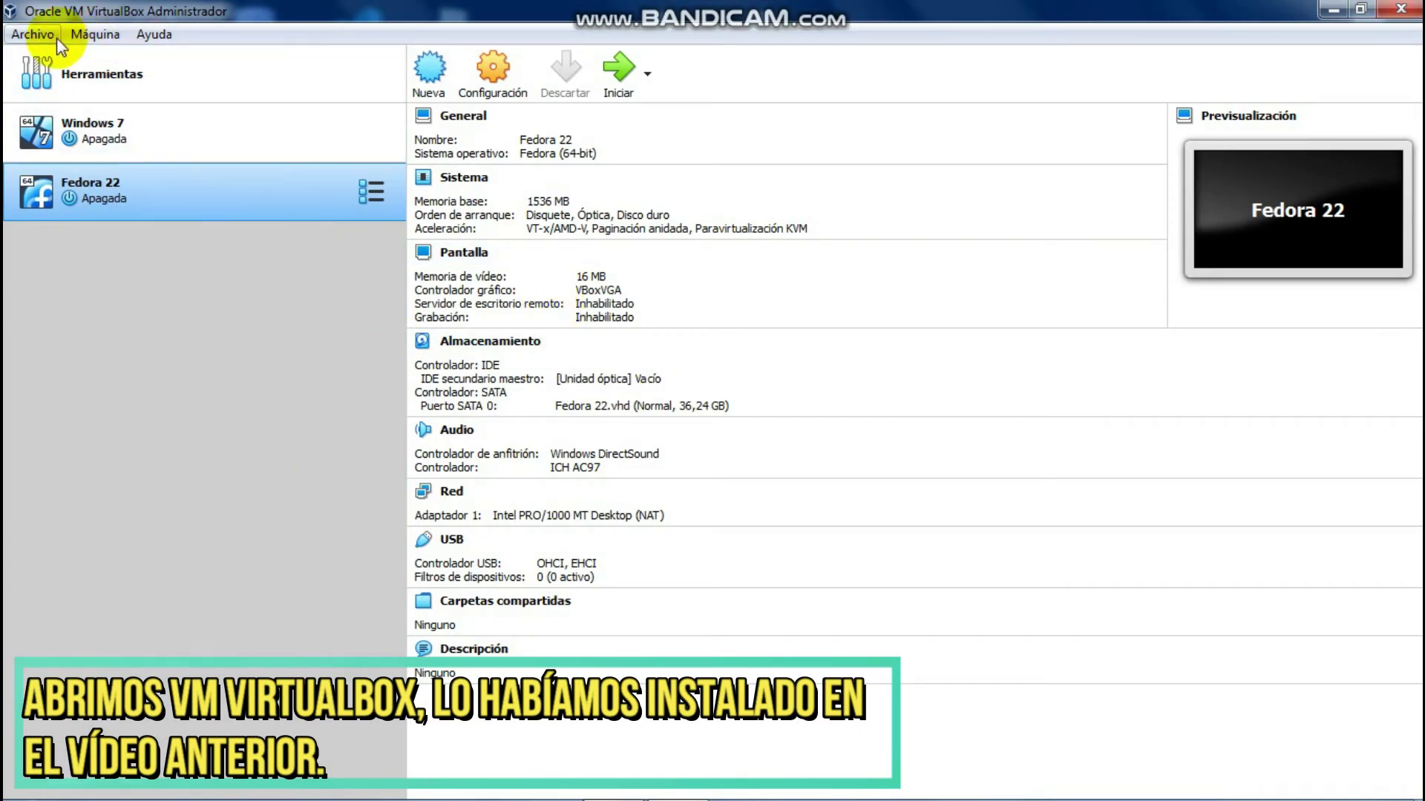
Step: Define a new VM named Kali, type Linux, version Debian (64-bit), and reach the 1520 MB memory step
left_click(433, 83)
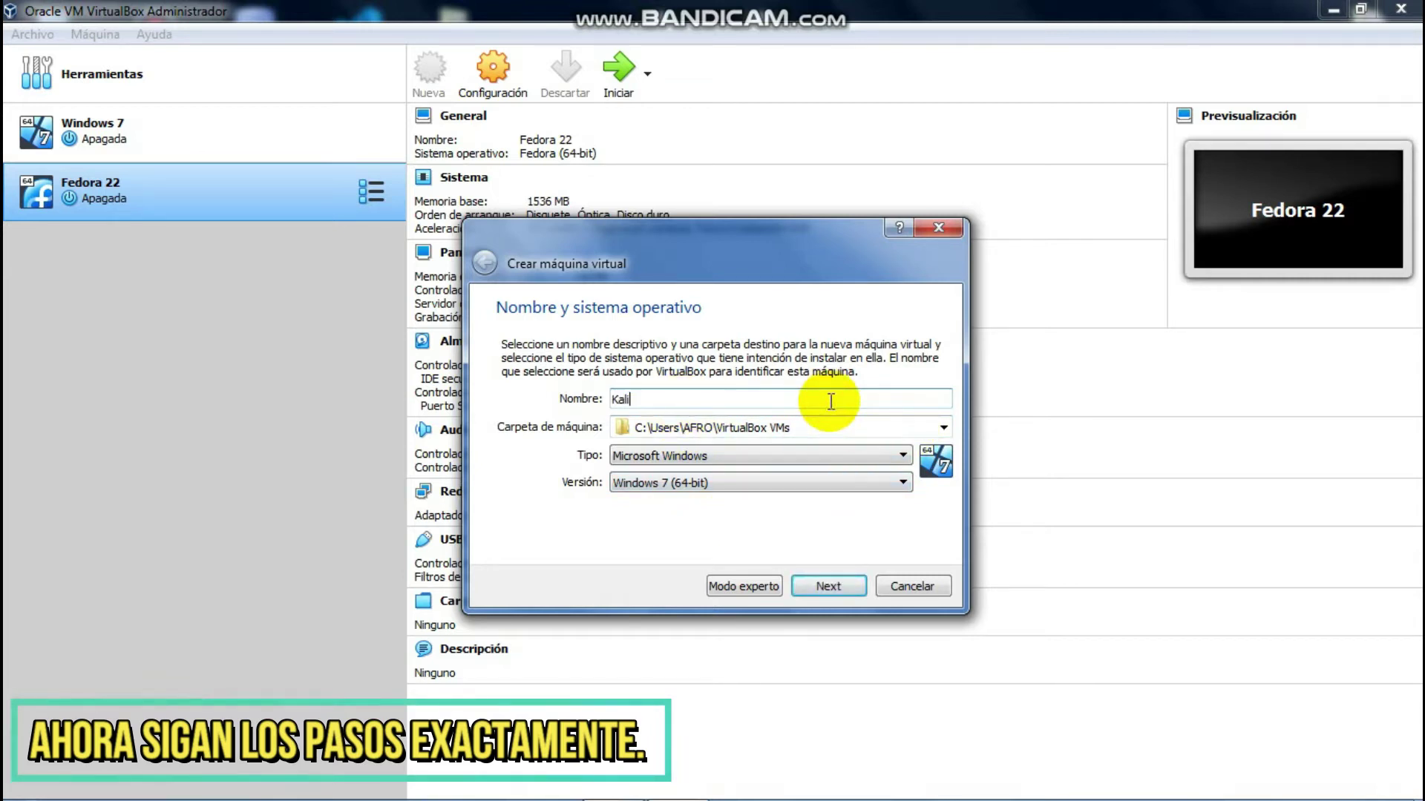
type("Lin")
key("BackSpace")
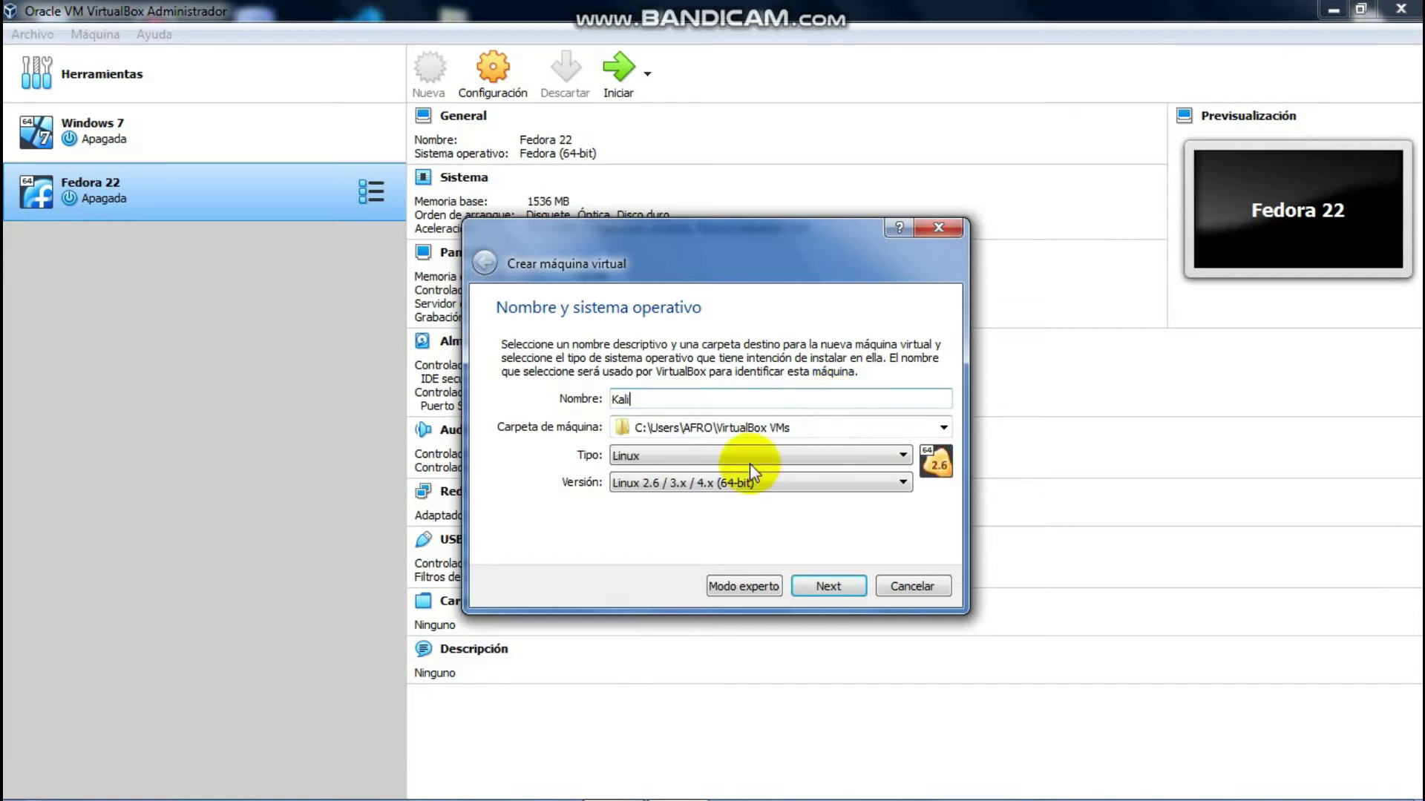
left_click(687, 458)
left_click(622, 483)
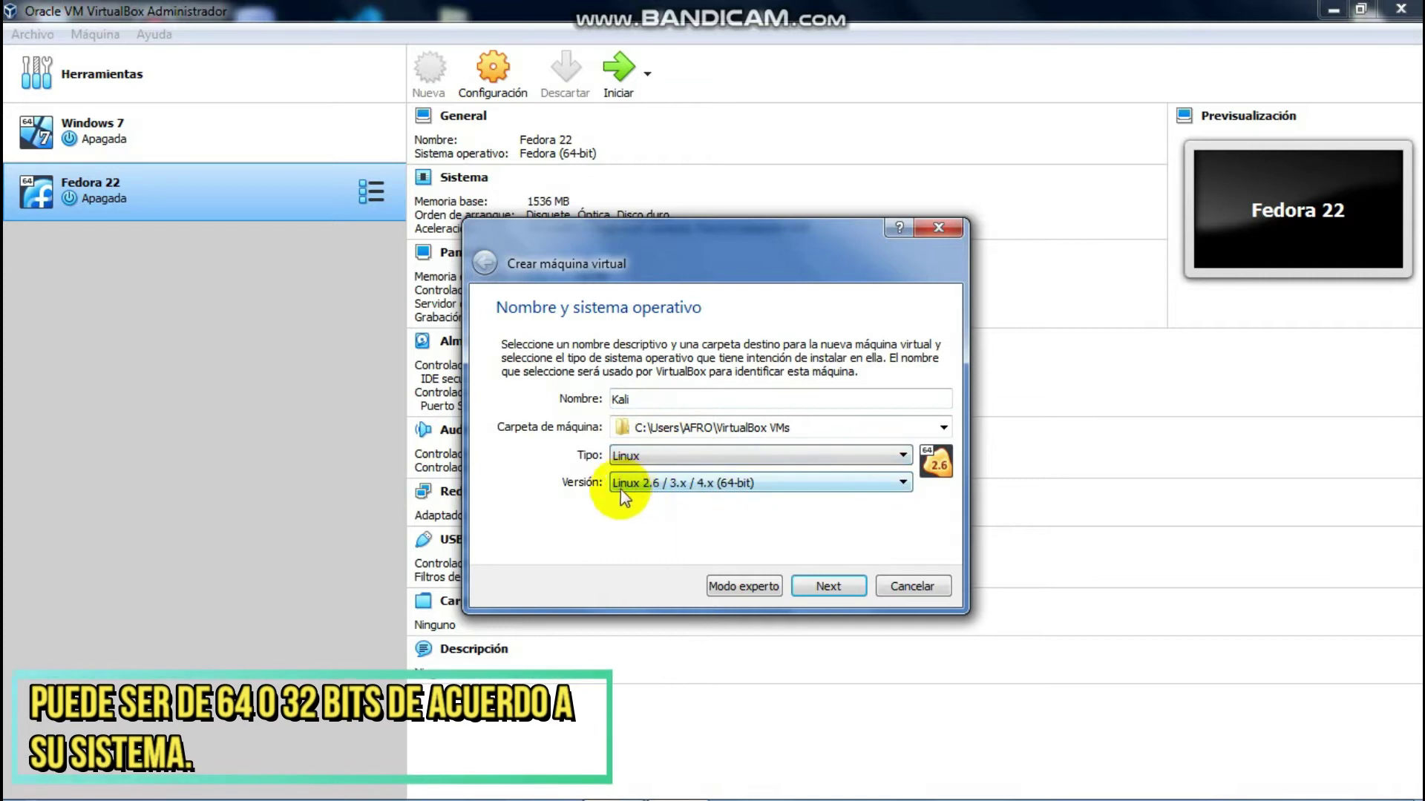
left_click(636, 488)
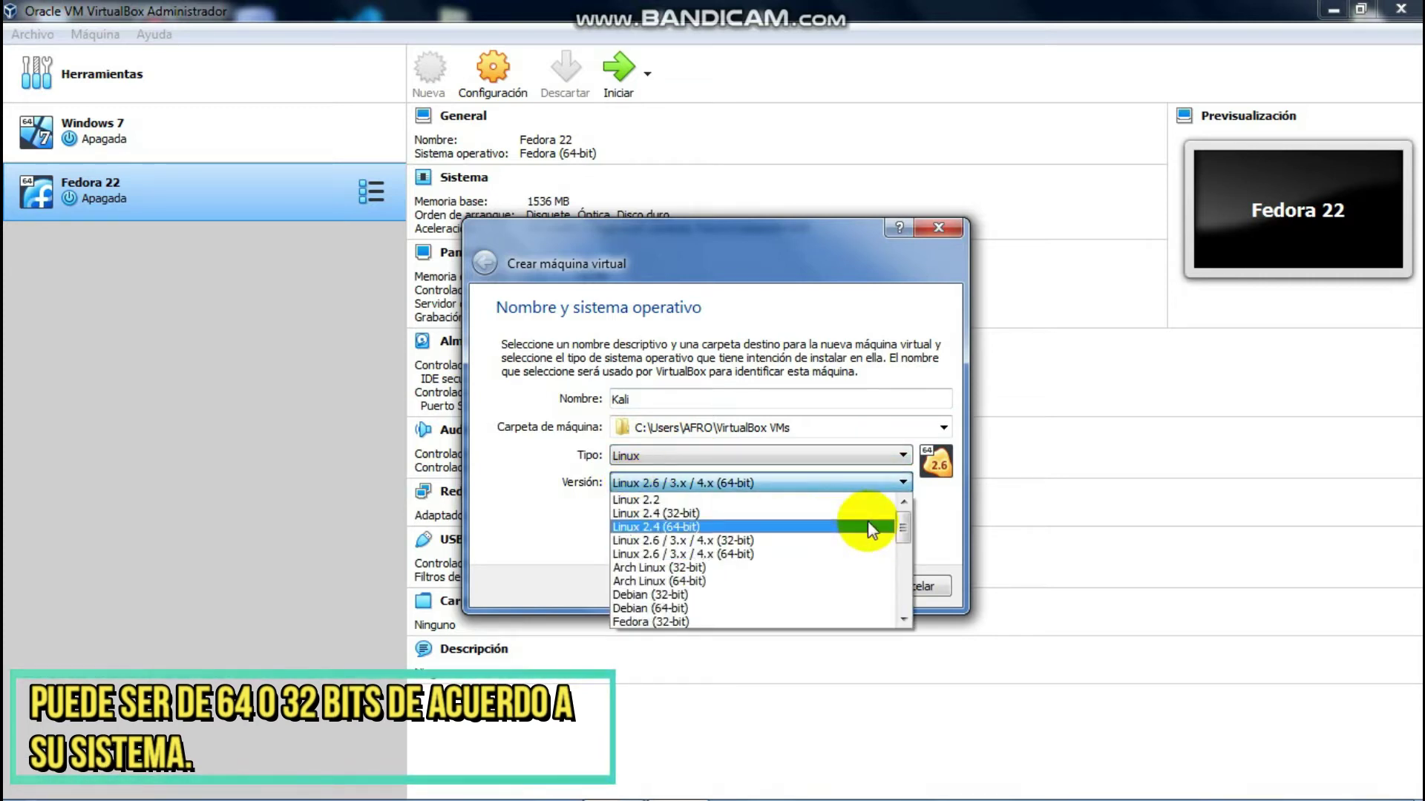
left_click(634, 608)
left_click(828, 586)
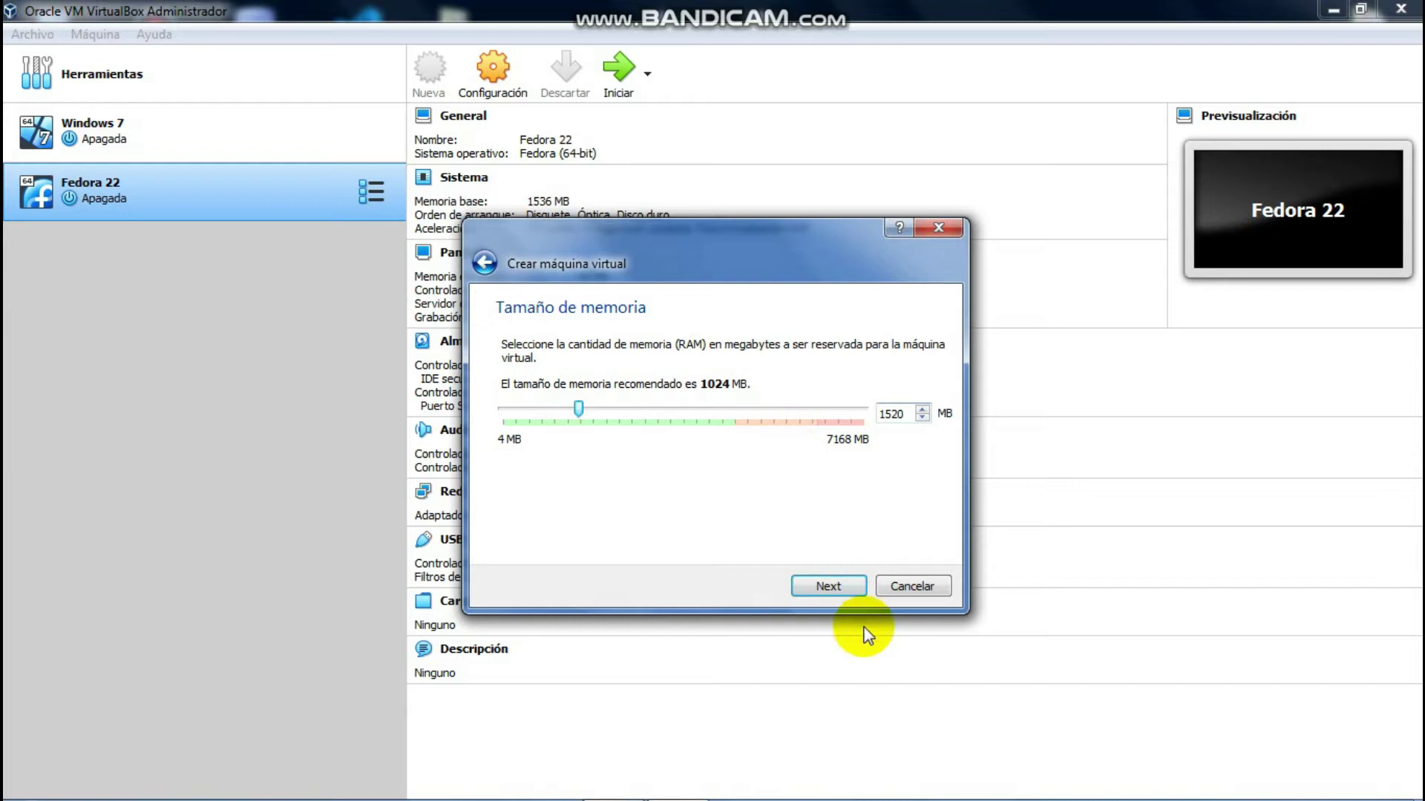
Step: Give the Kali VM a new dynamically allocated VDI hard disk of 20,76 GB
left_click(828, 586)
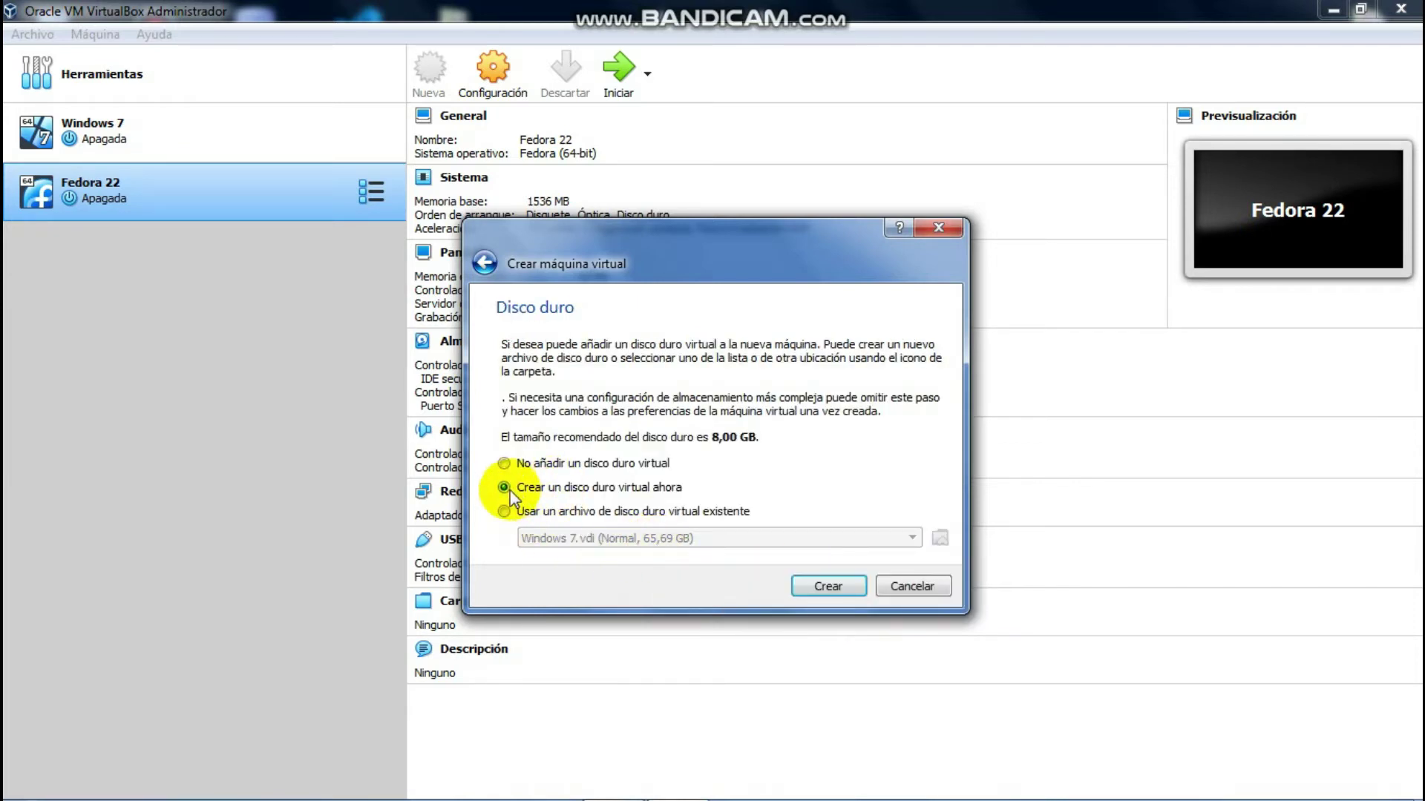
left_click(816, 584)
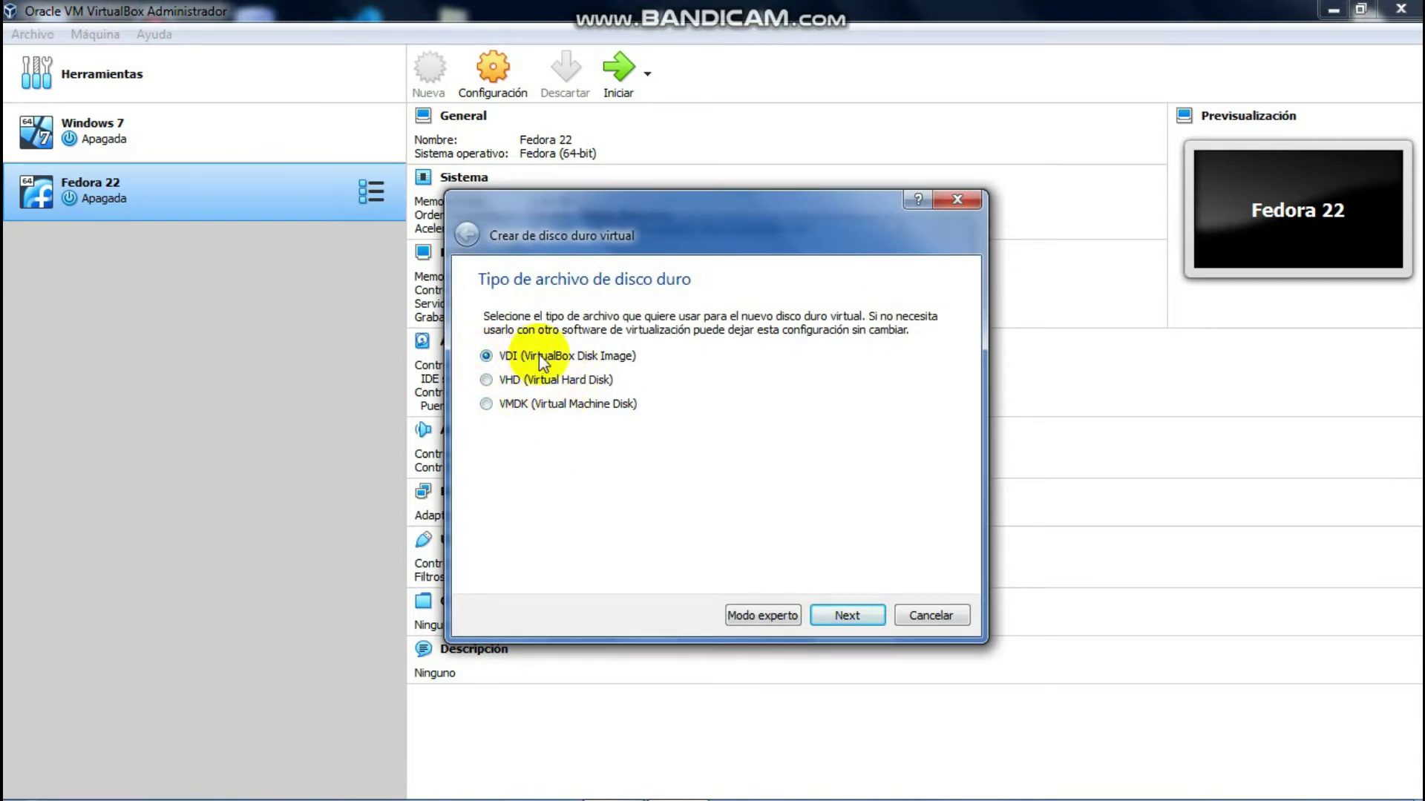
left_click(846, 615)
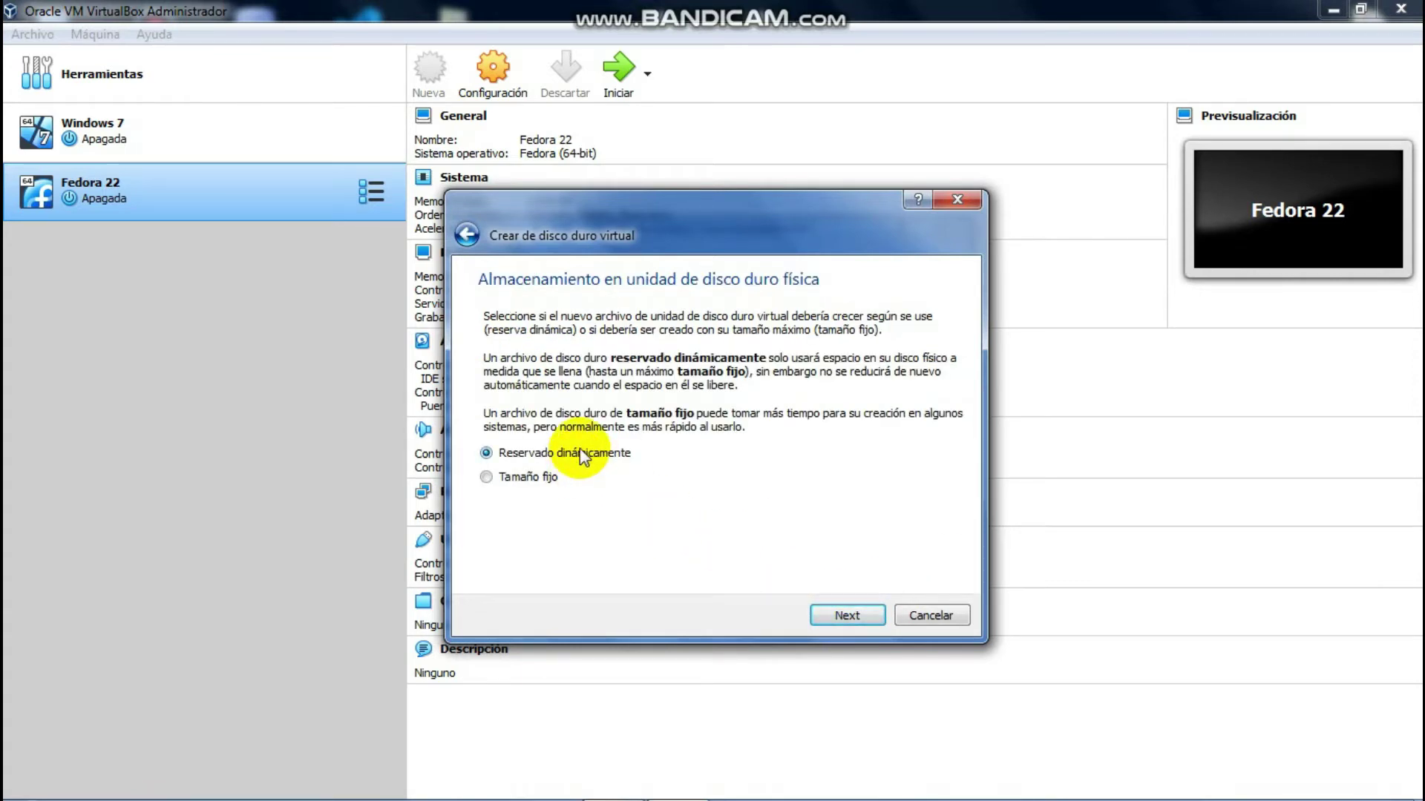
left_click(847, 616)
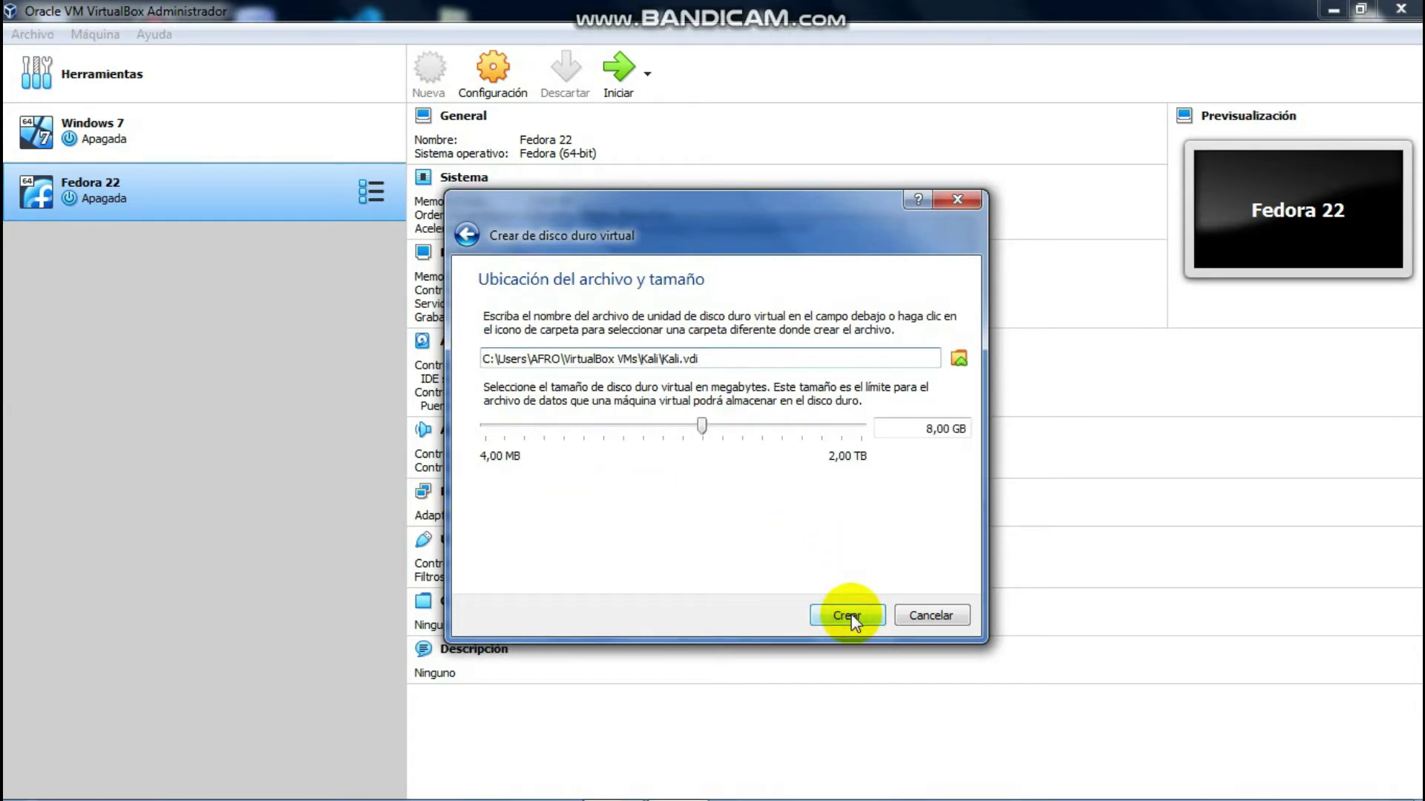
left_click_drag(709, 432, 727, 437)
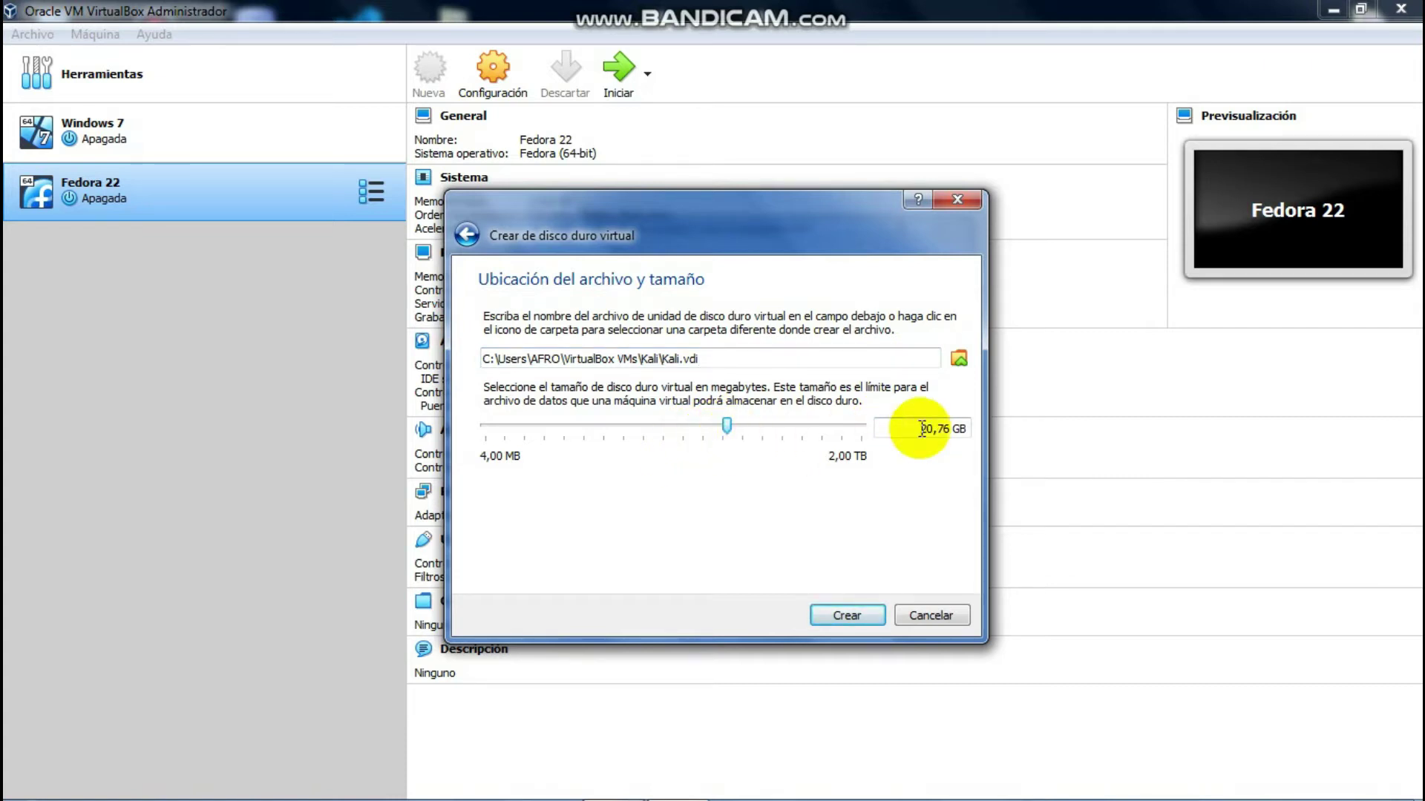
left_click(831, 622)
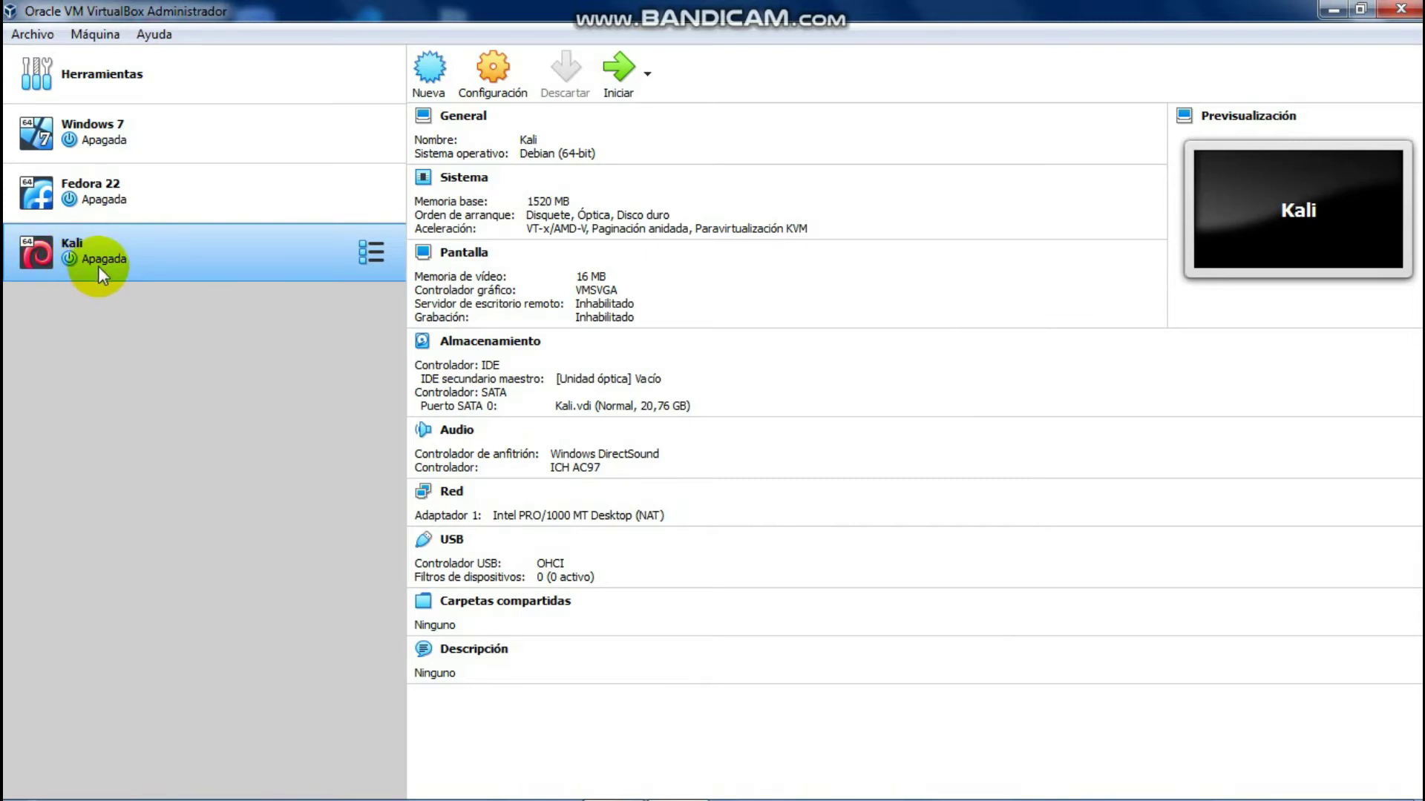
Step: Open the Kali VM's Storage settings and select the empty optical drive
right_click(194, 263)
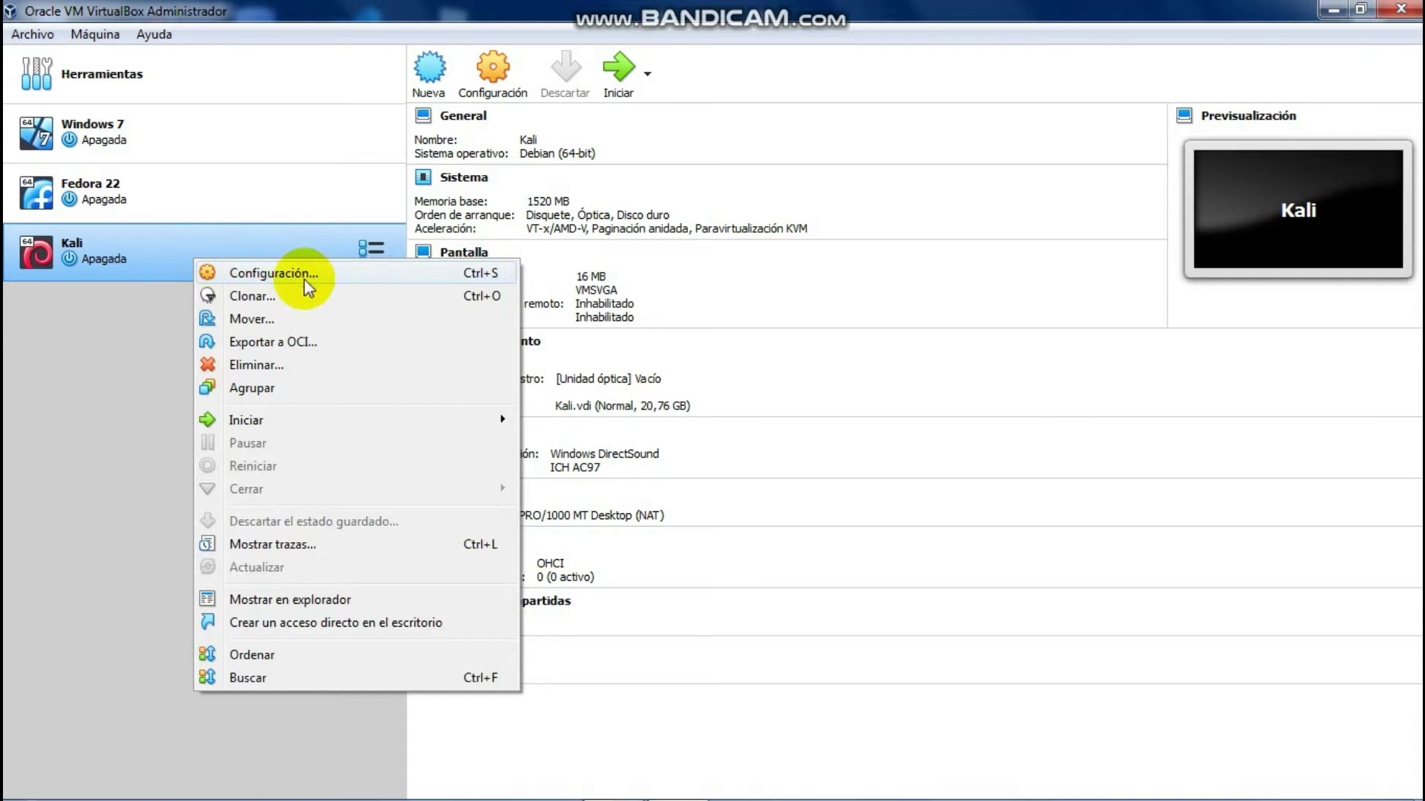
left_click(253, 274)
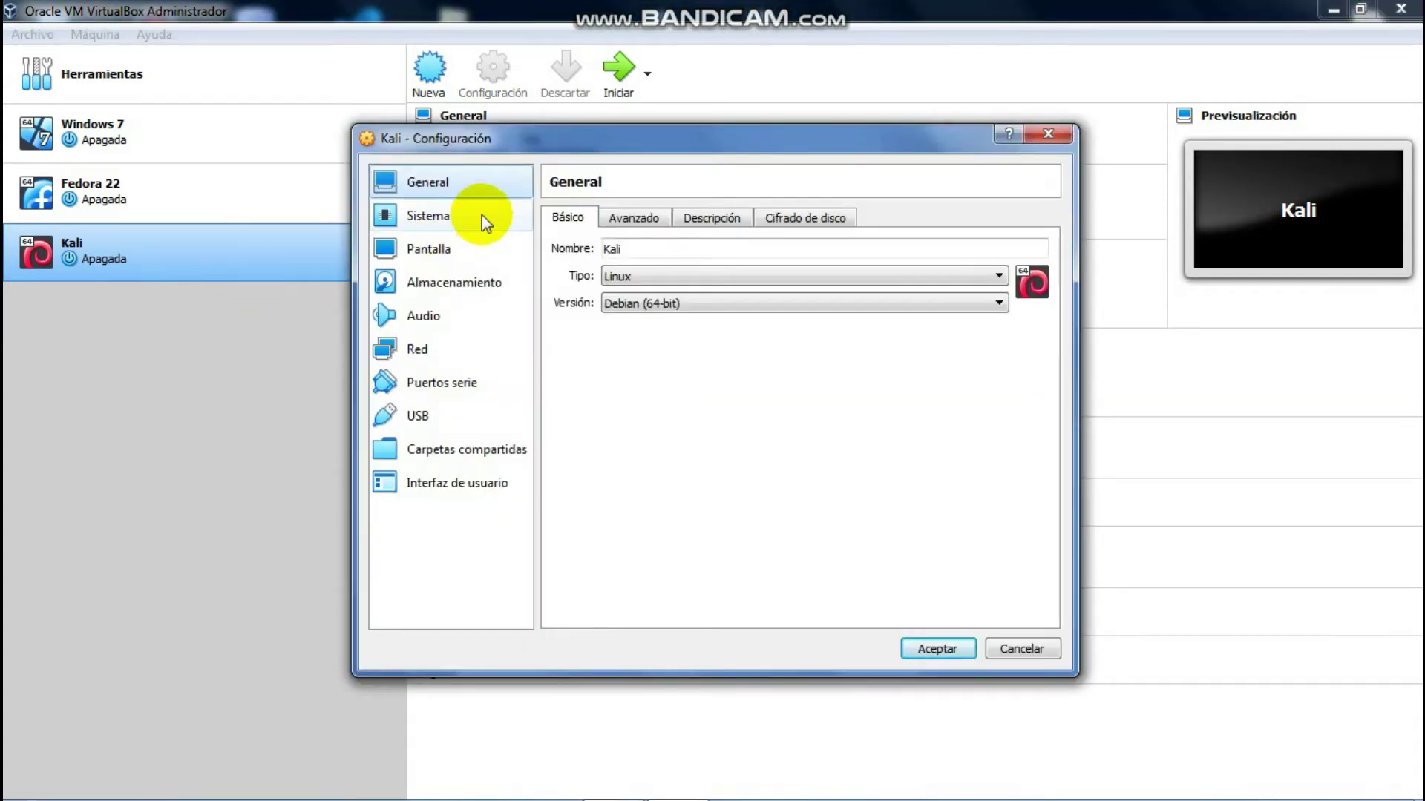
left_click(437, 286)
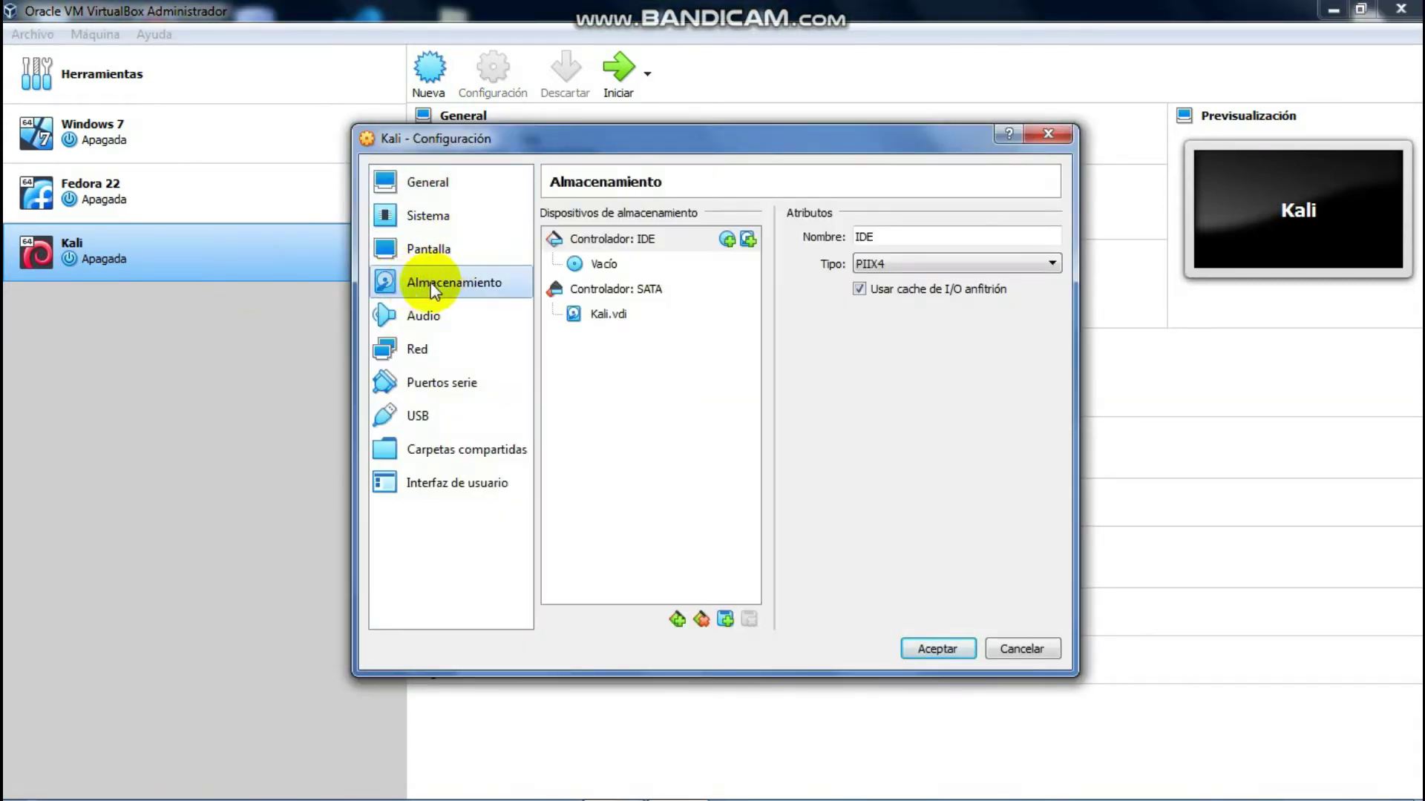
left_click(602, 266)
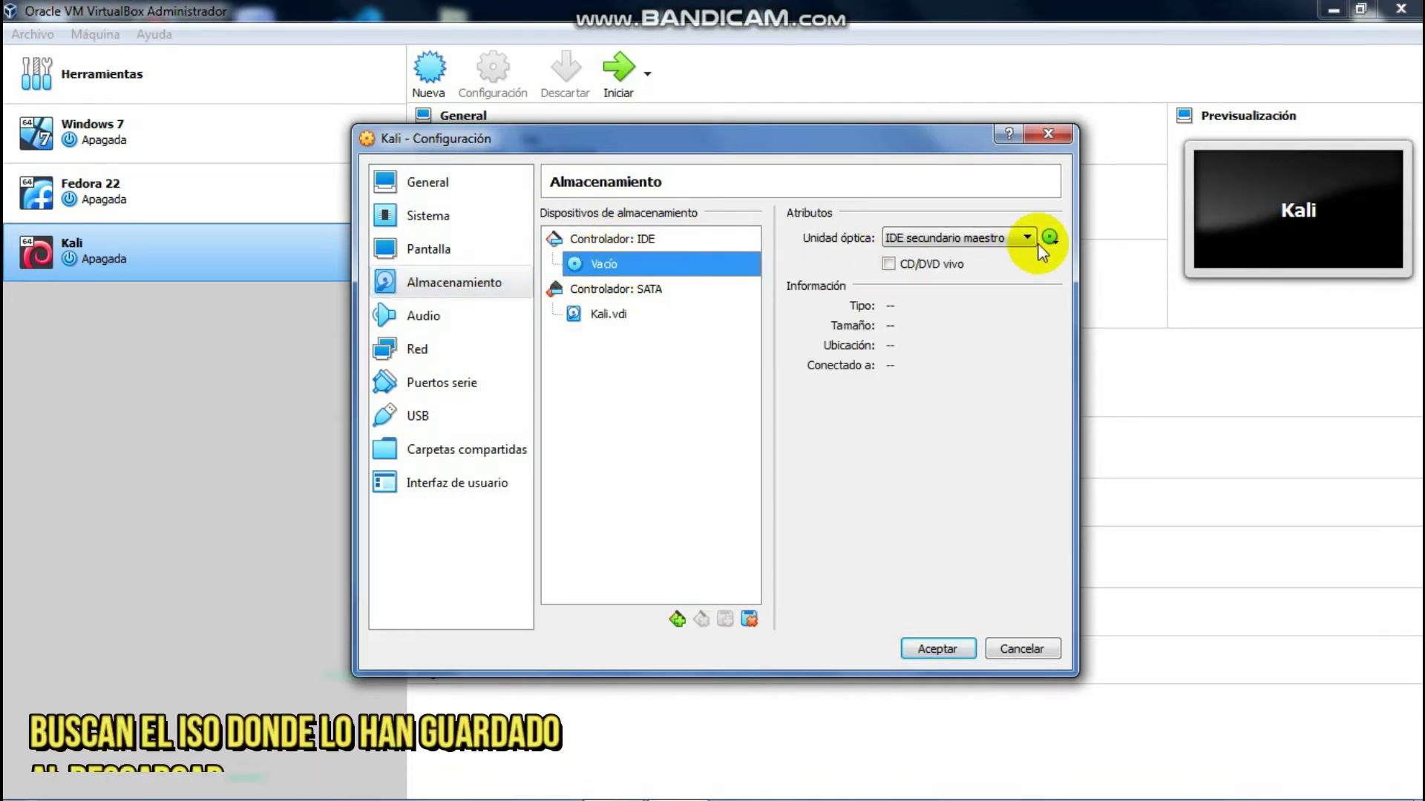
Step: Load kali-linux-2019.1a-amd64.iso from the Desktop into the optical drive and save the settings
left_click(1058, 241)
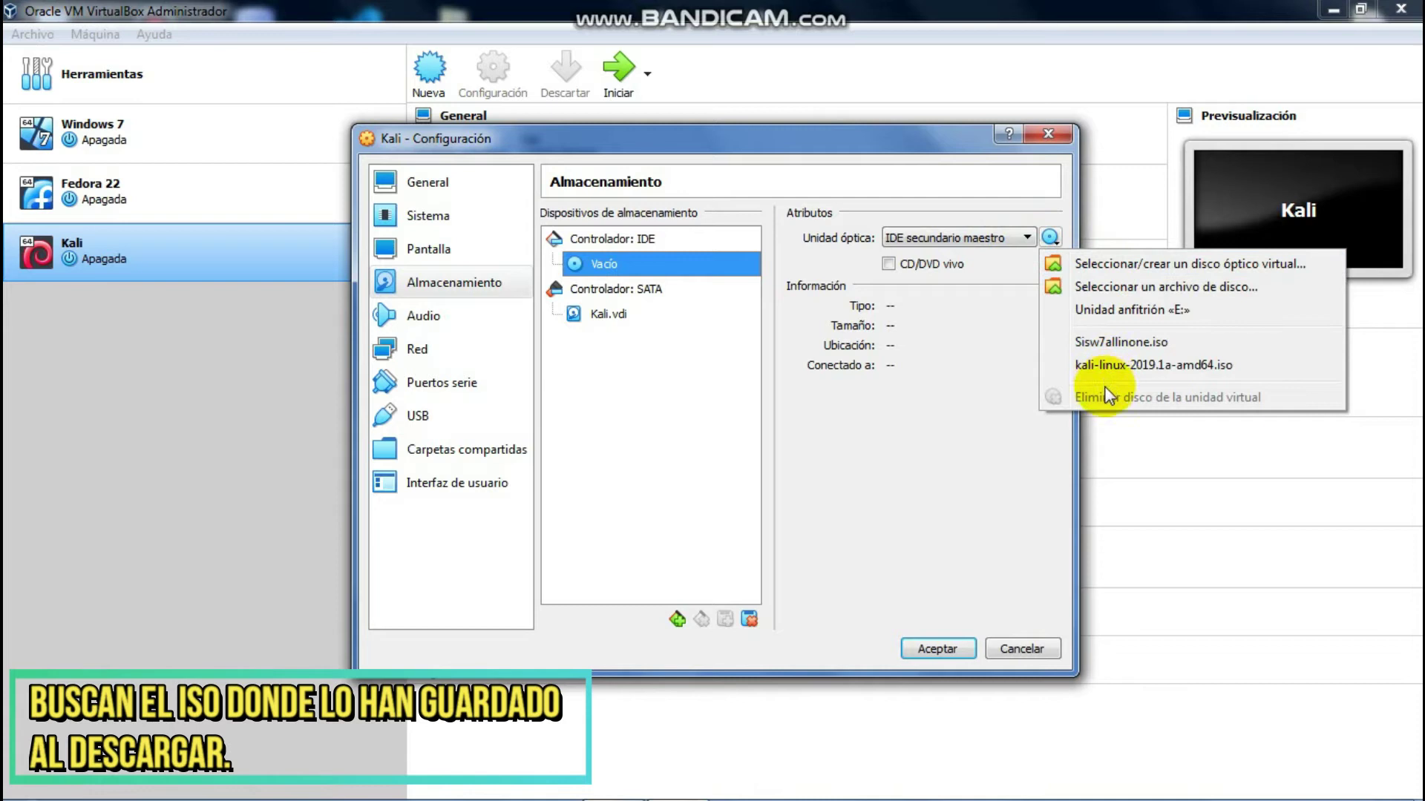
left_click(1117, 287)
scroll(515, 357, "up", 3)
left_click(475, 318)
left_click_drag(911, 324, 898, 488)
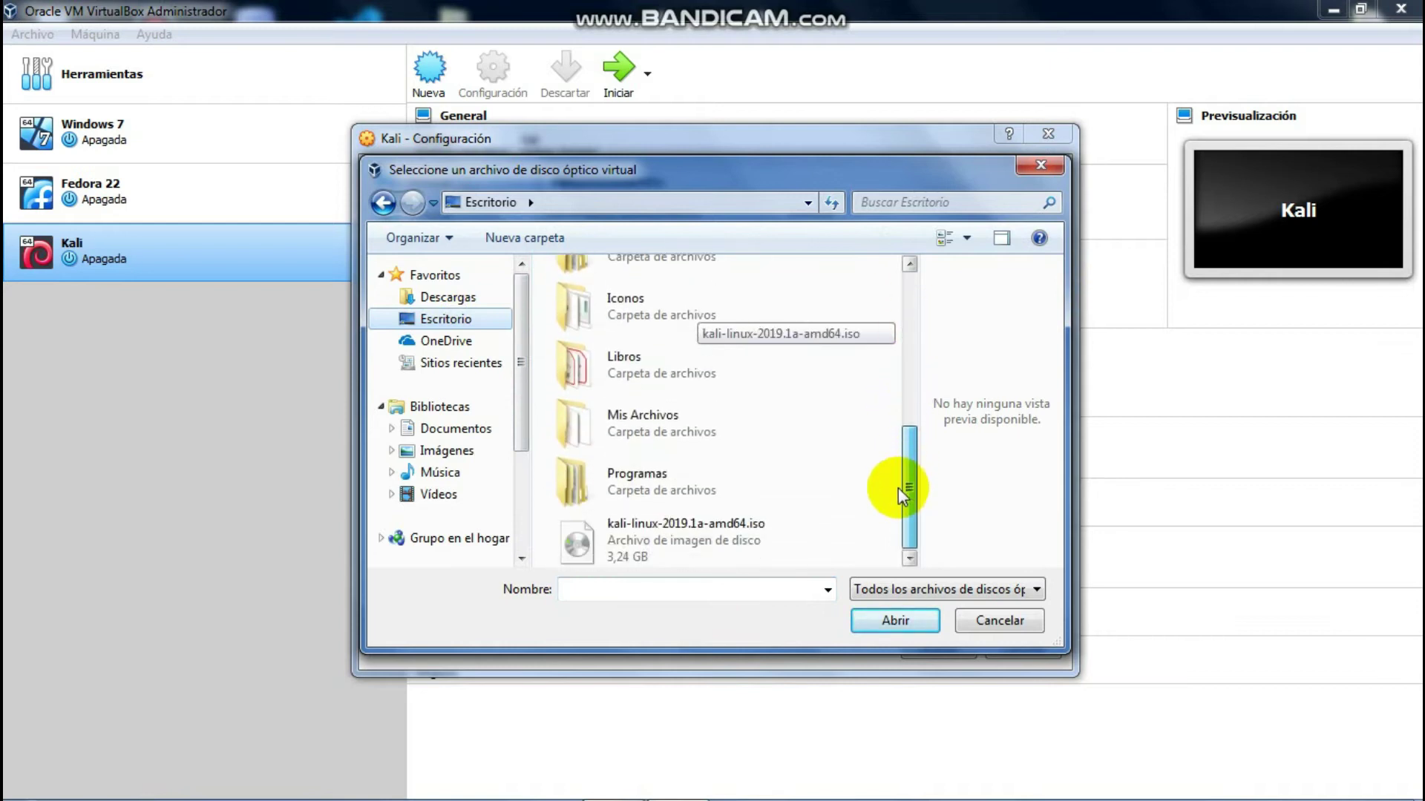
left_click(793, 525)
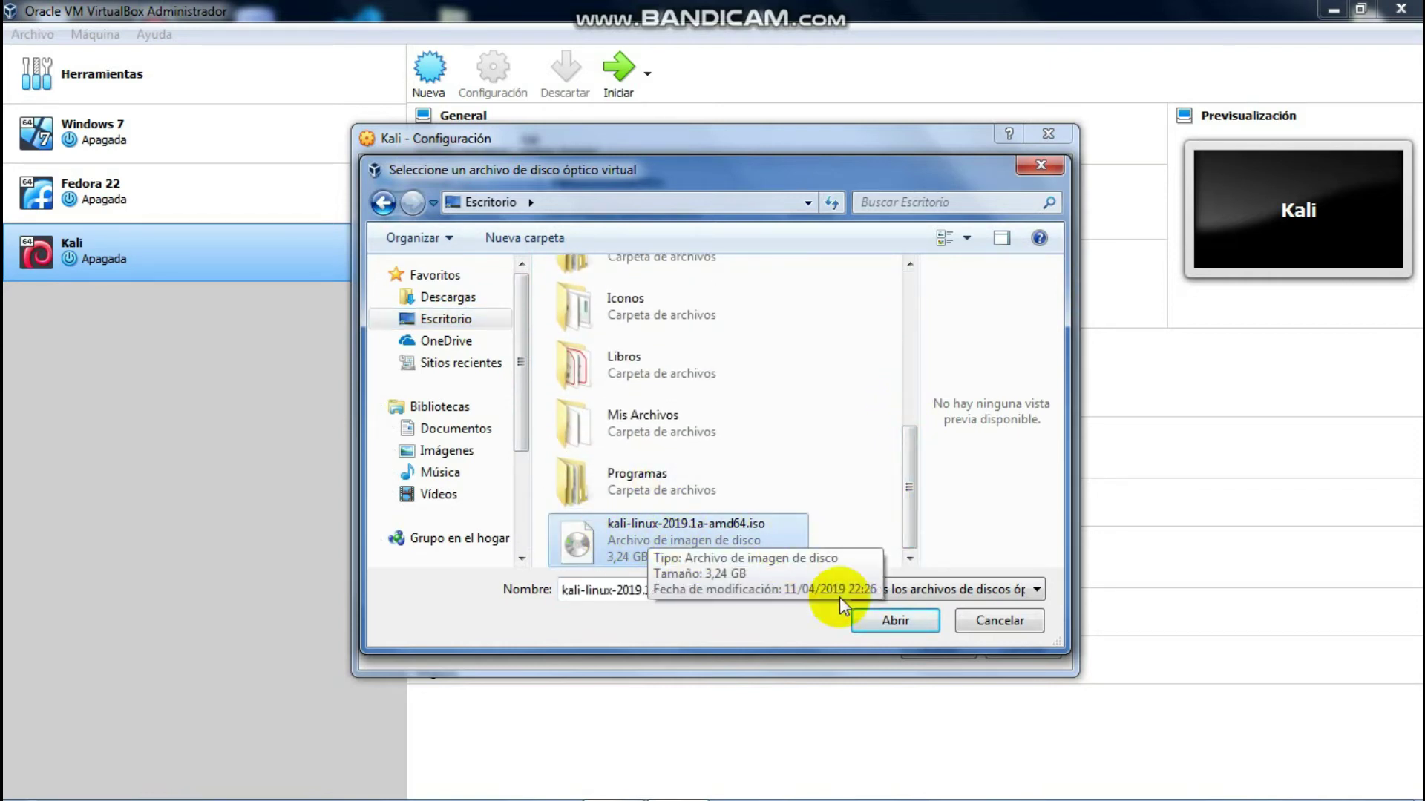
left_click(898, 623)
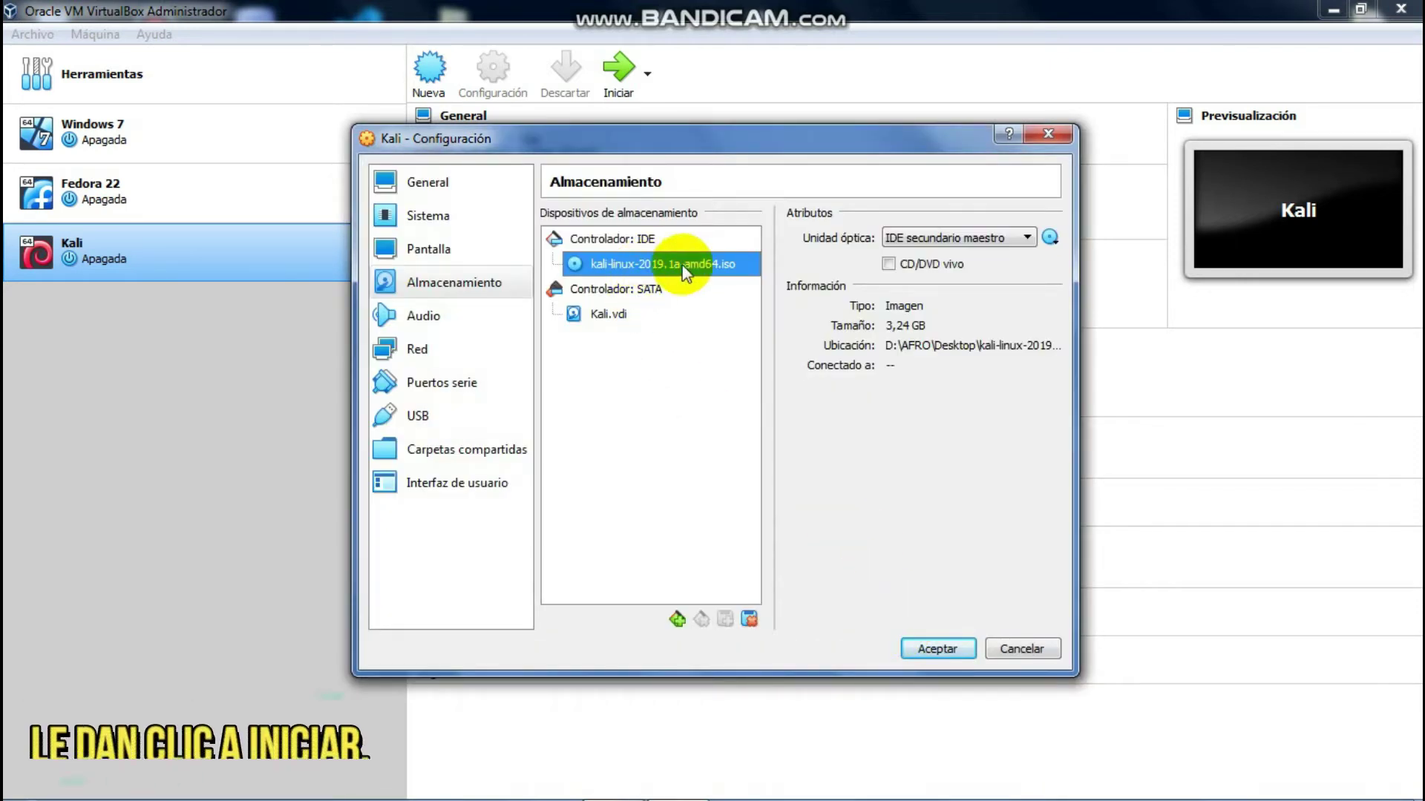
left_click(945, 648)
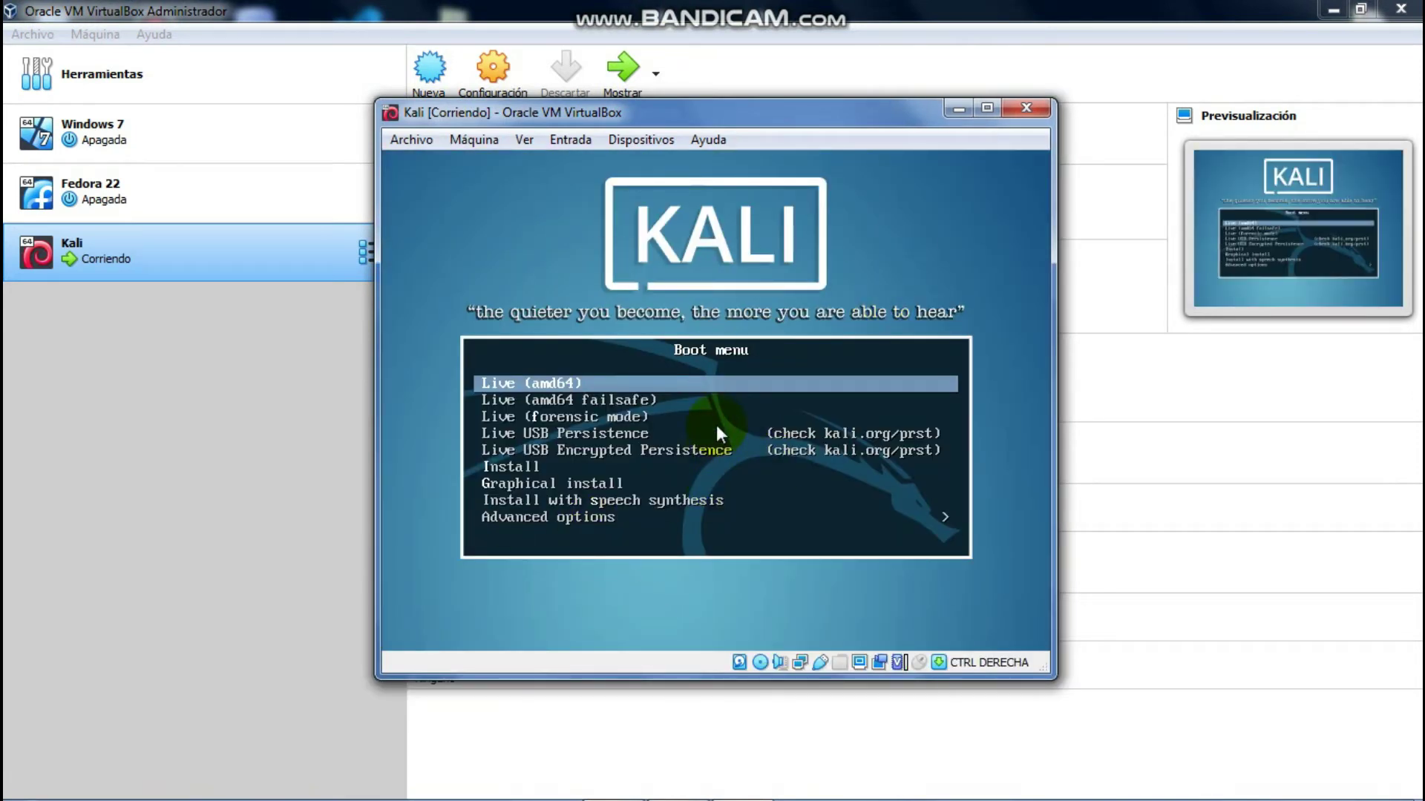
Step: Choose Graphical install in the Kali boot menu, with the VM window maximized
key("Down")
key("Up")
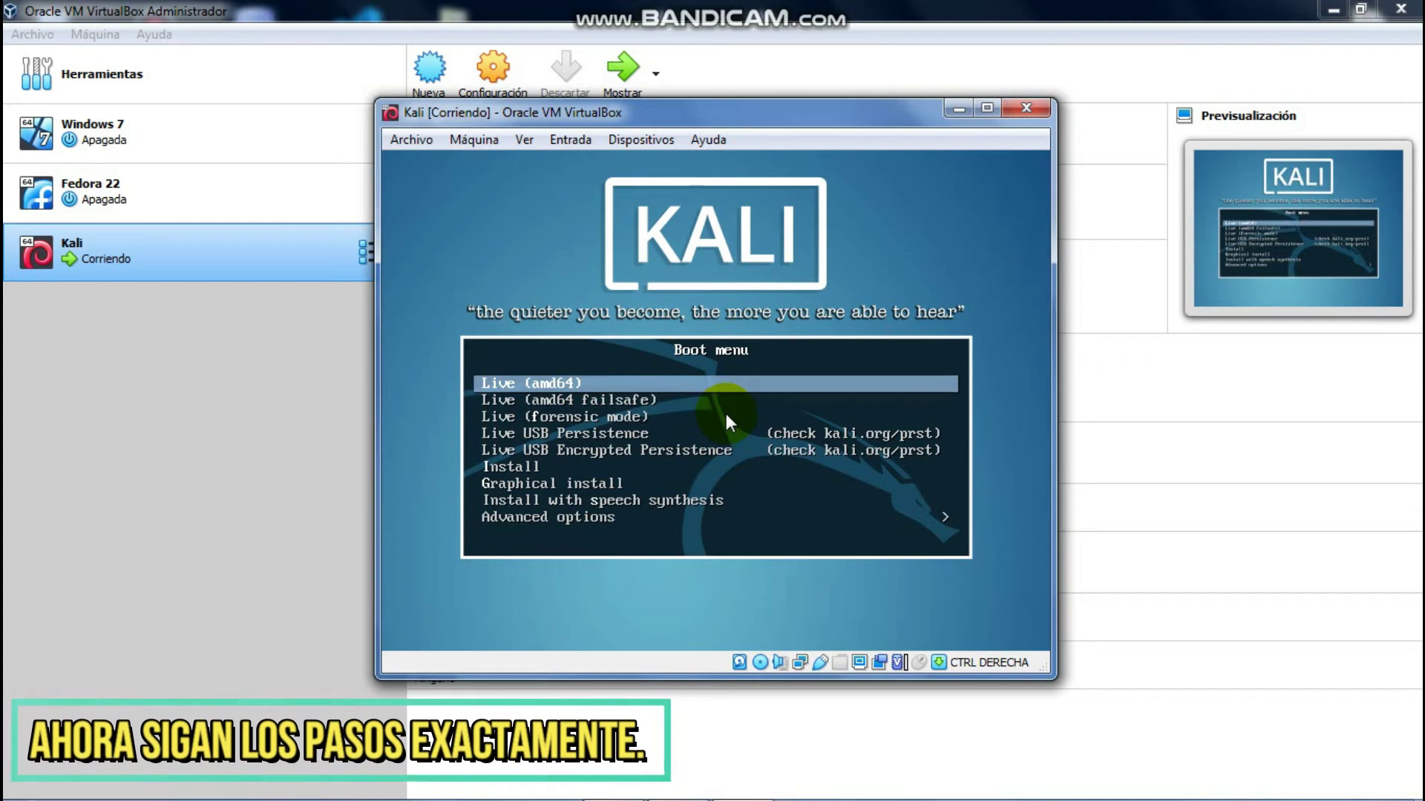
key("Down")
key("Down")
key("Down")
key("Down")
key("Down")
key("Down")
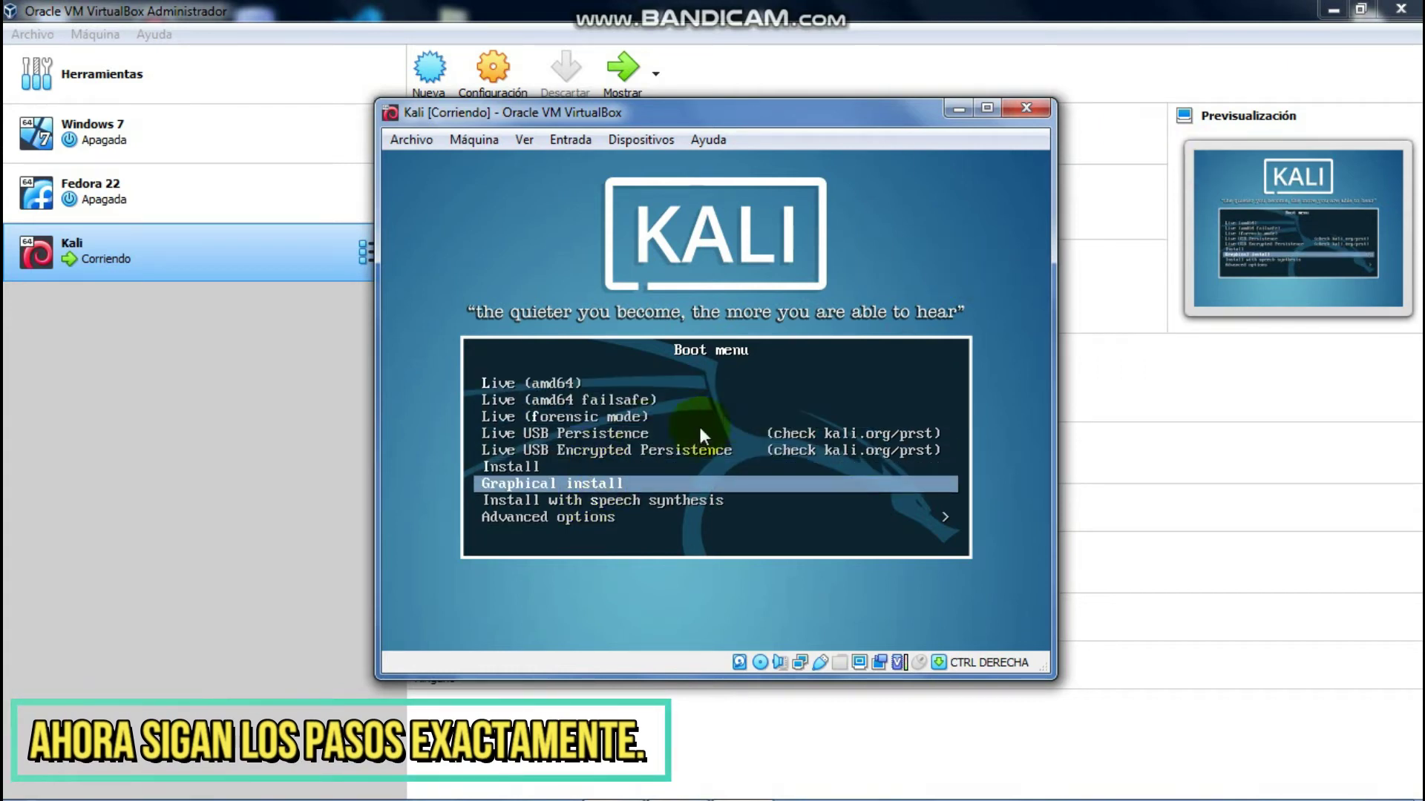
left_click(989, 109)
left_click(596, 497)
key("Return")
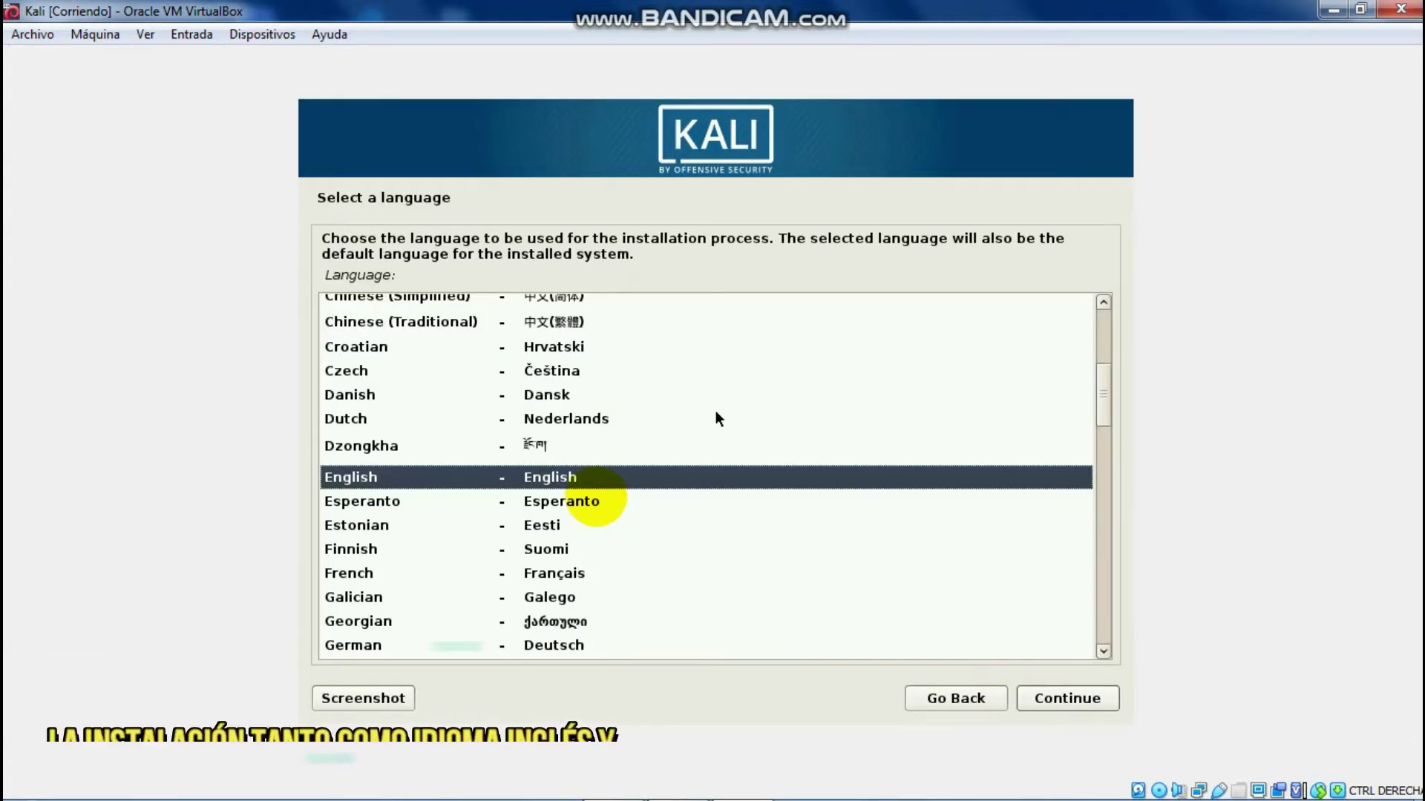
Step: Set the installer language to English
scroll(899, 448, "down", 5)
left_click_drag(1104, 442, 1110, 608)
left_click(515, 429)
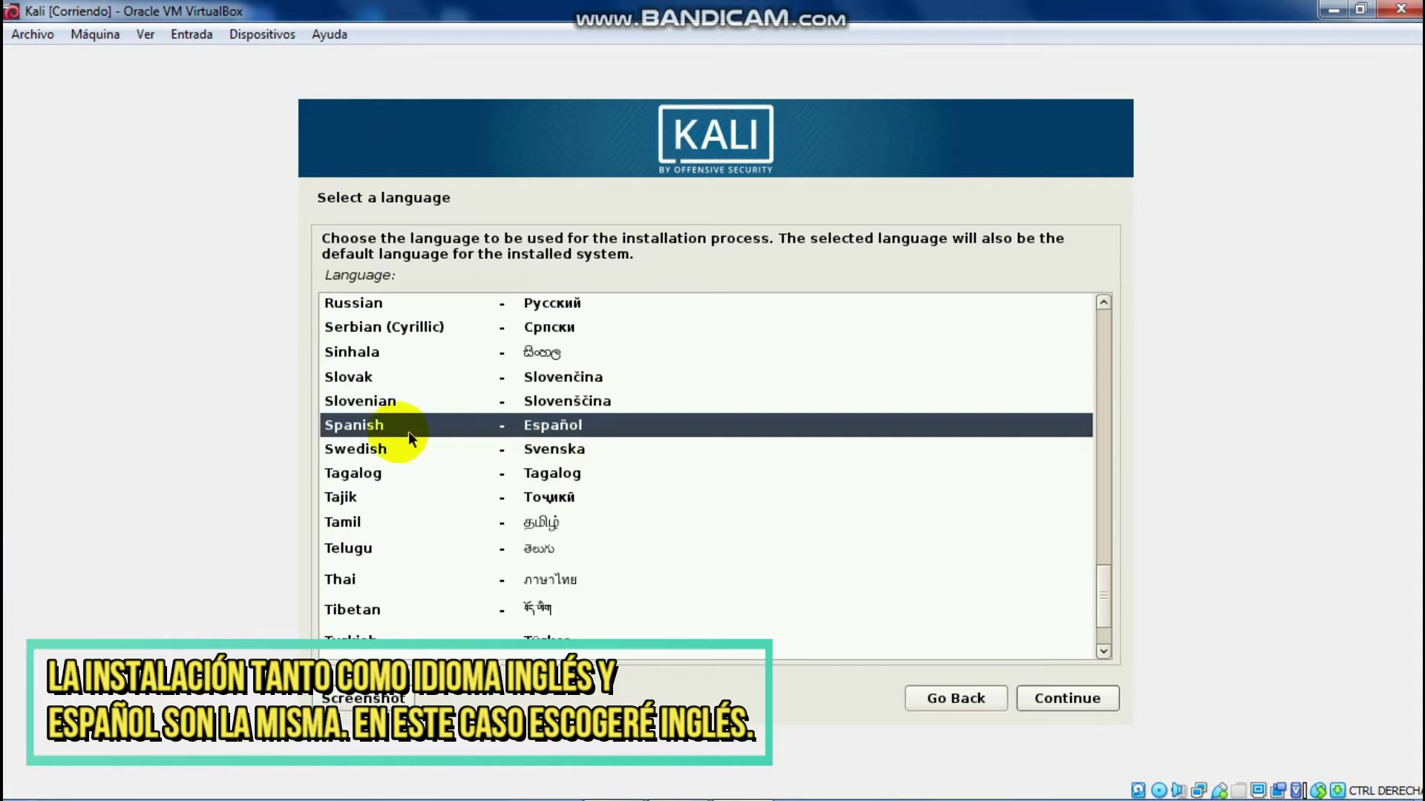
left_click_drag(1101, 601, 1093, 416)
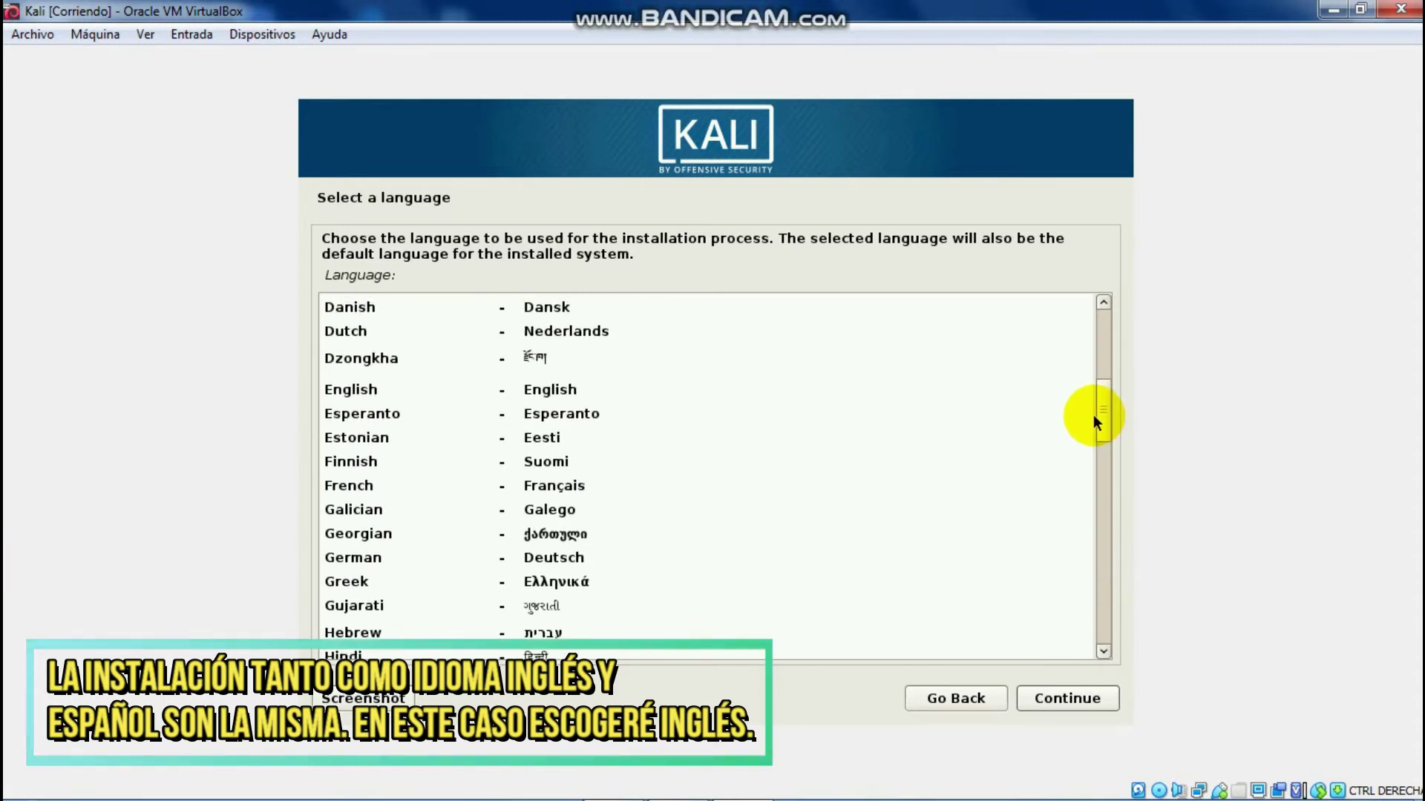
left_click(344, 380)
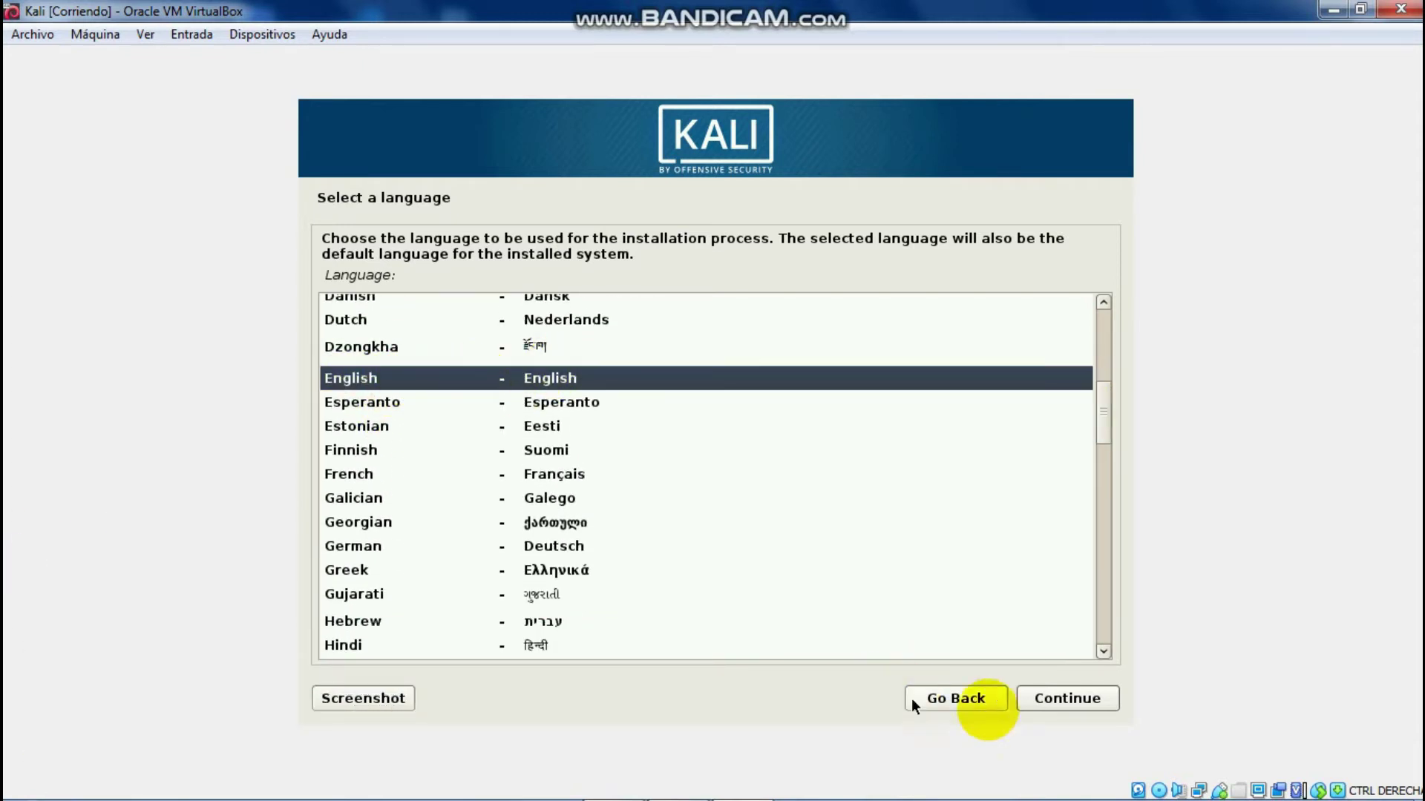
left_click(1064, 699)
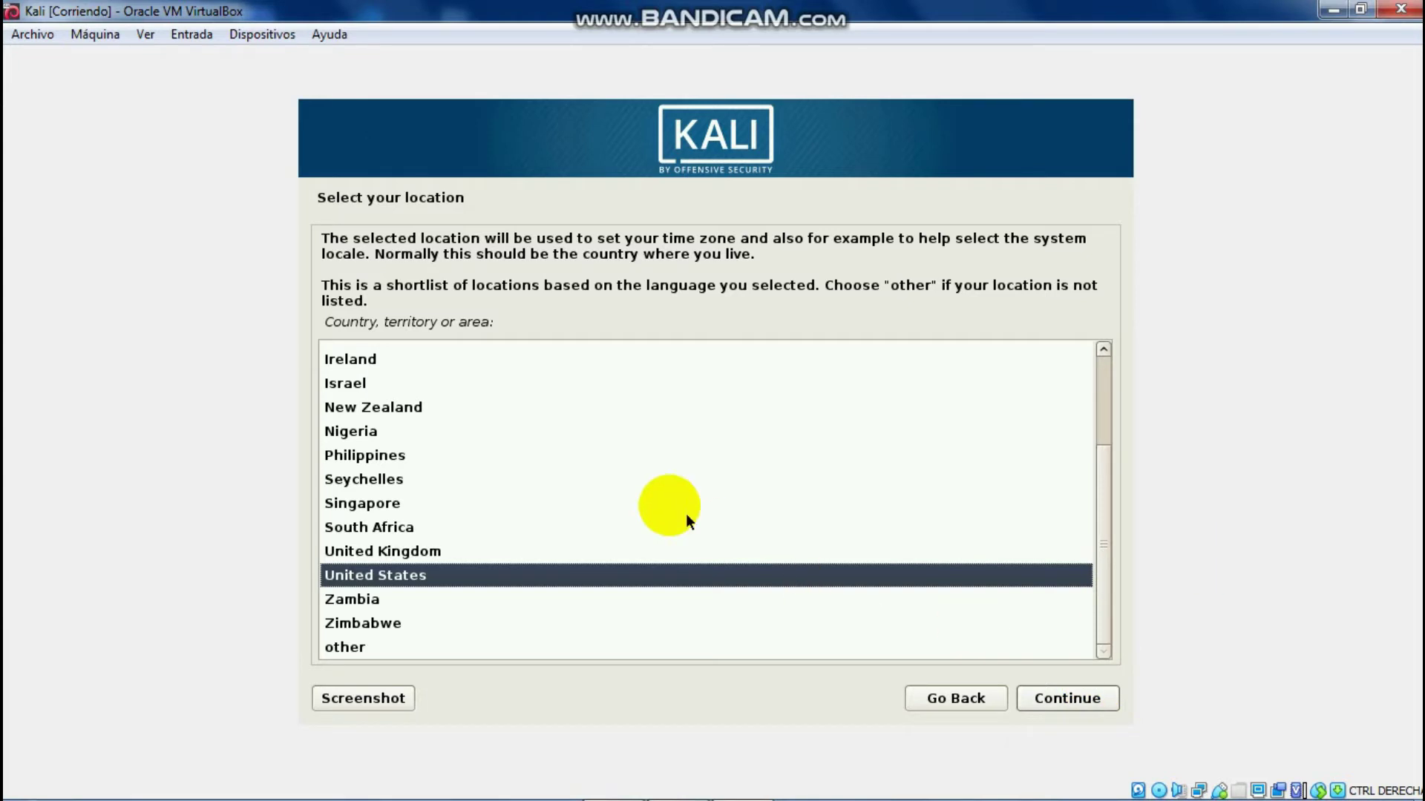
Step: Set the location to Peru via other and South America
scroll(1107, 497, "up", 1)
left_click_drag(1107, 493, 487, 550)
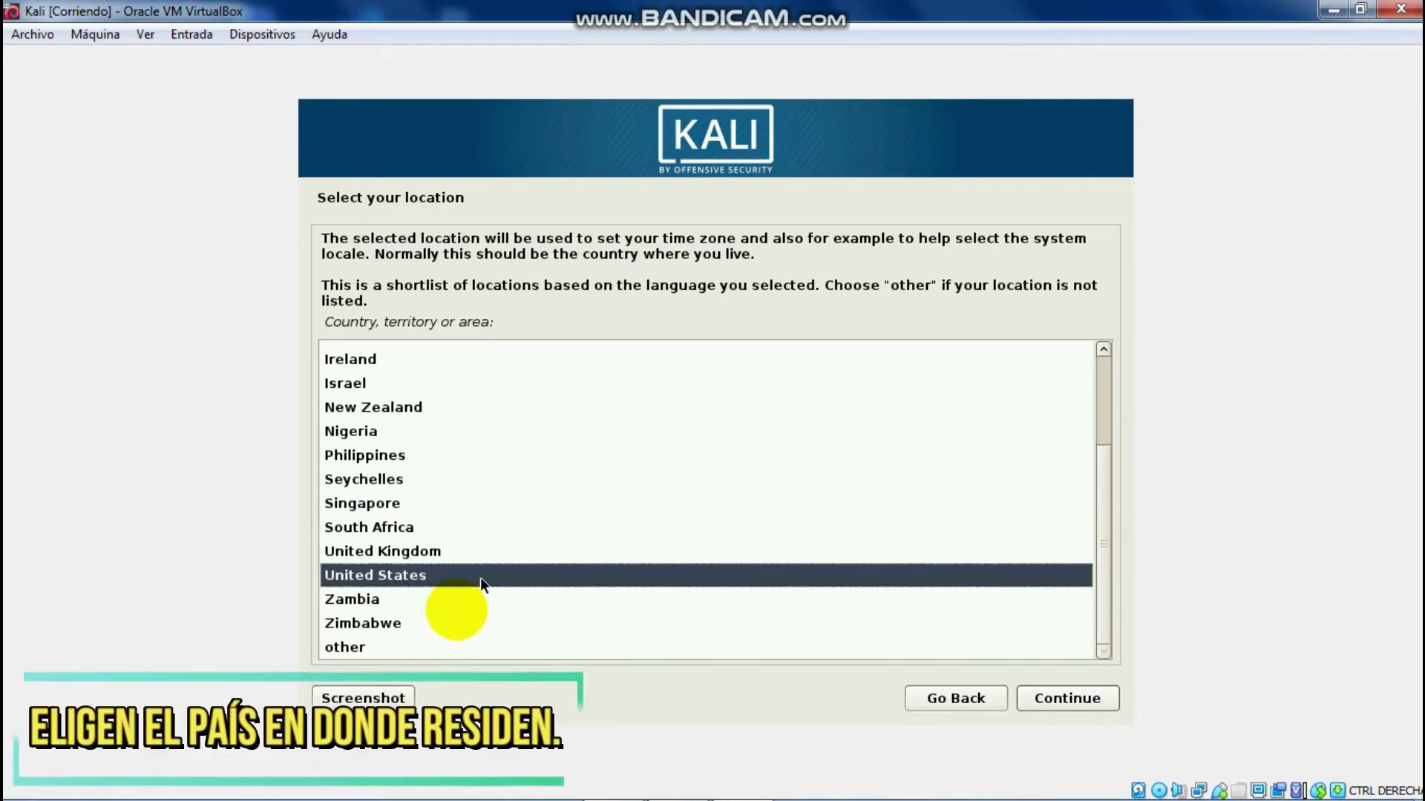
left_click(345, 646)
left_click(1072, 699)
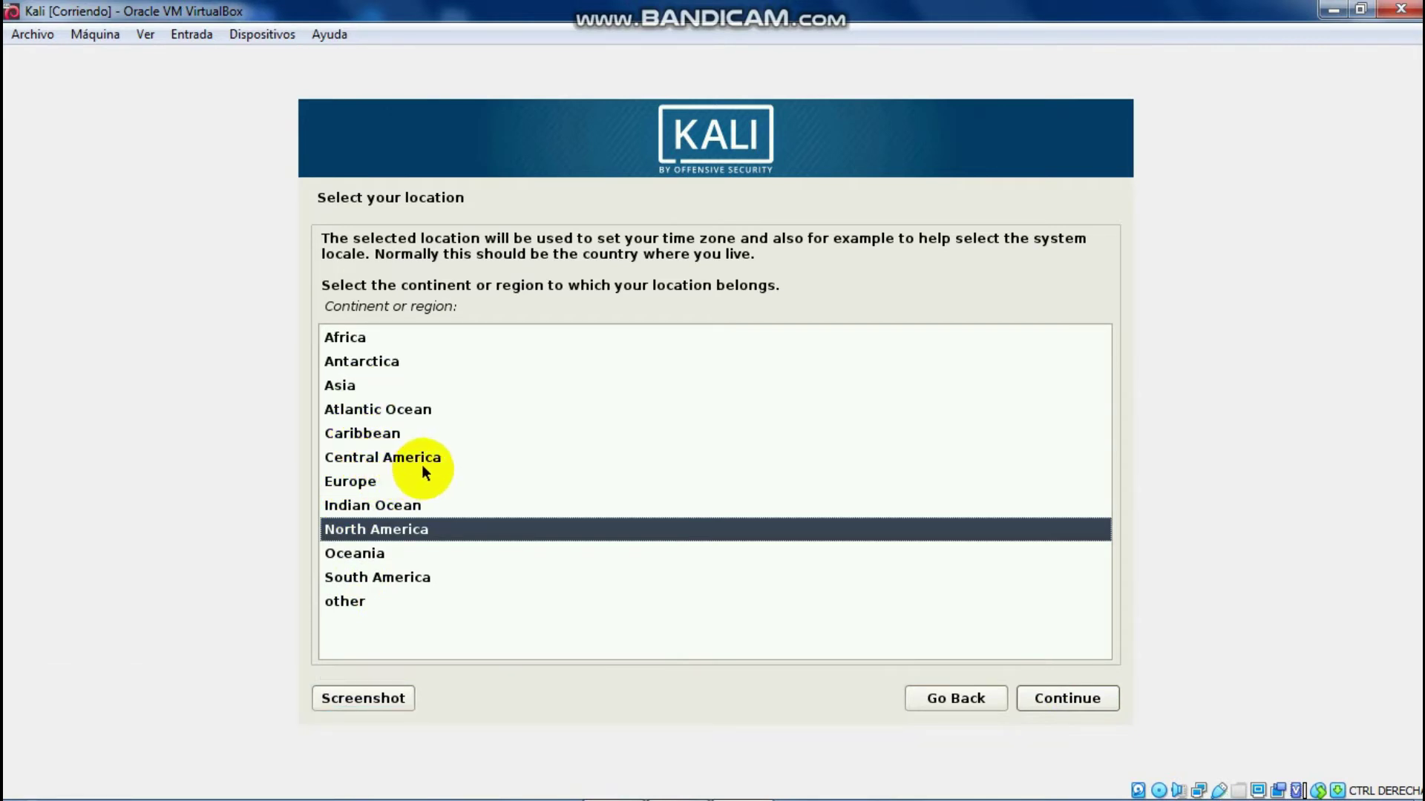
left_click(399, 580)
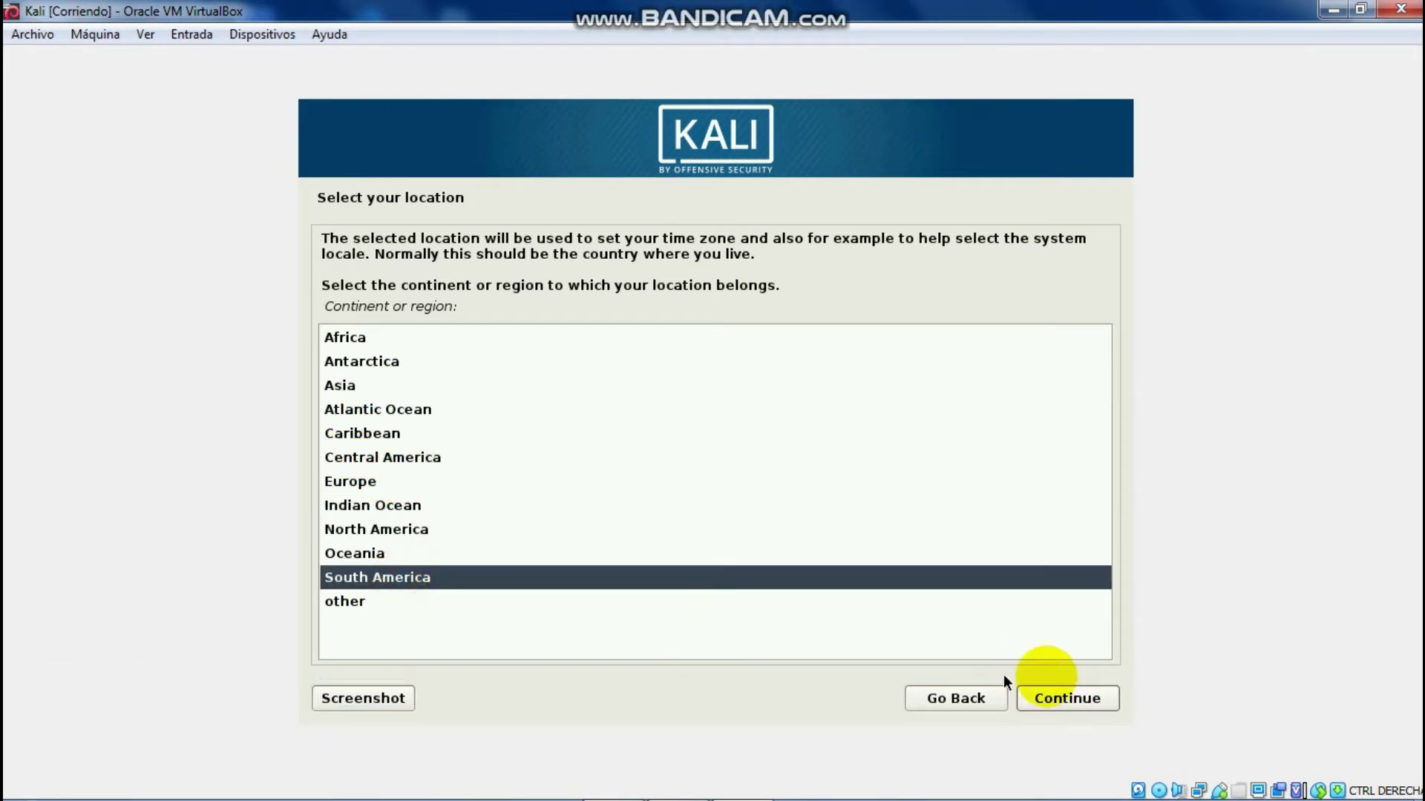
left_click(1067, 698)
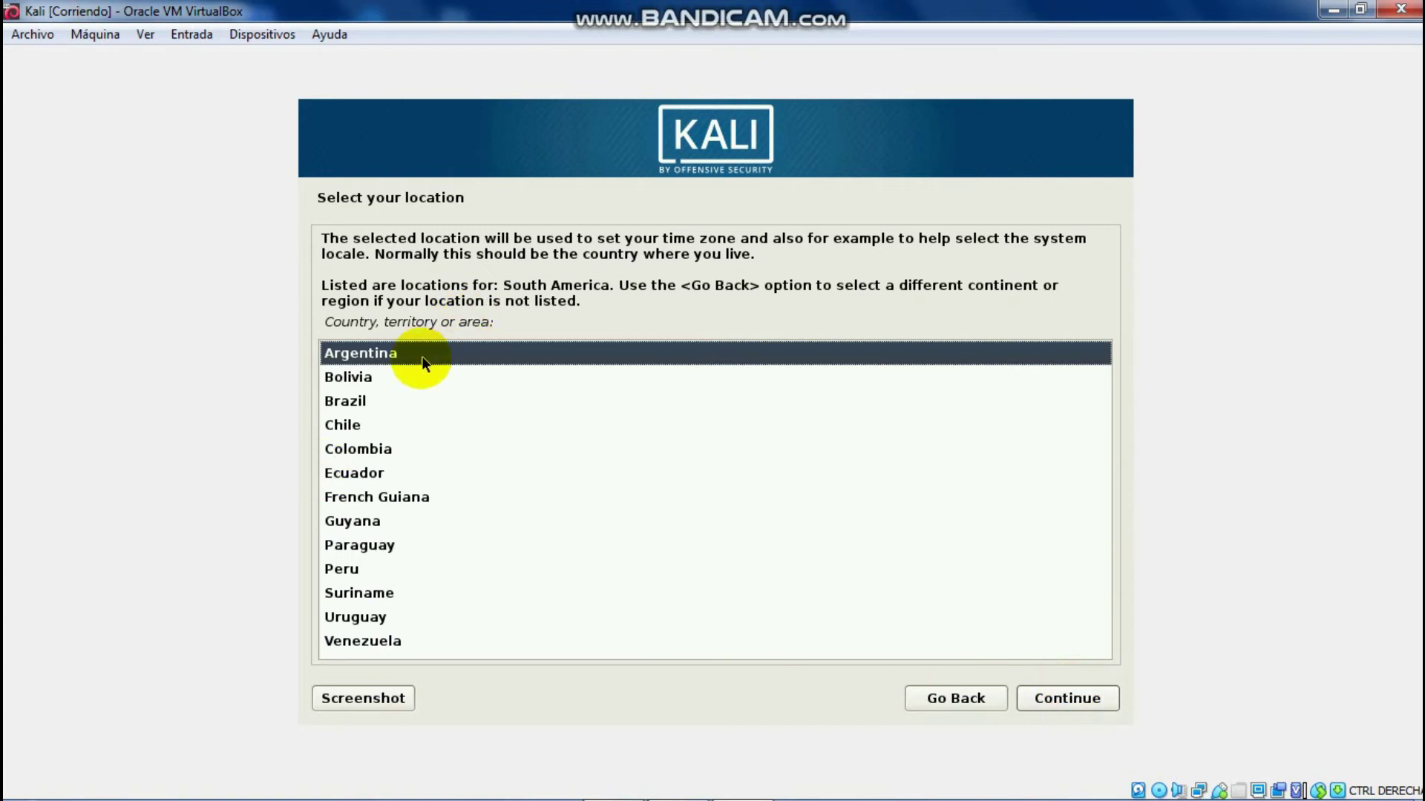
left_click(343, 571)
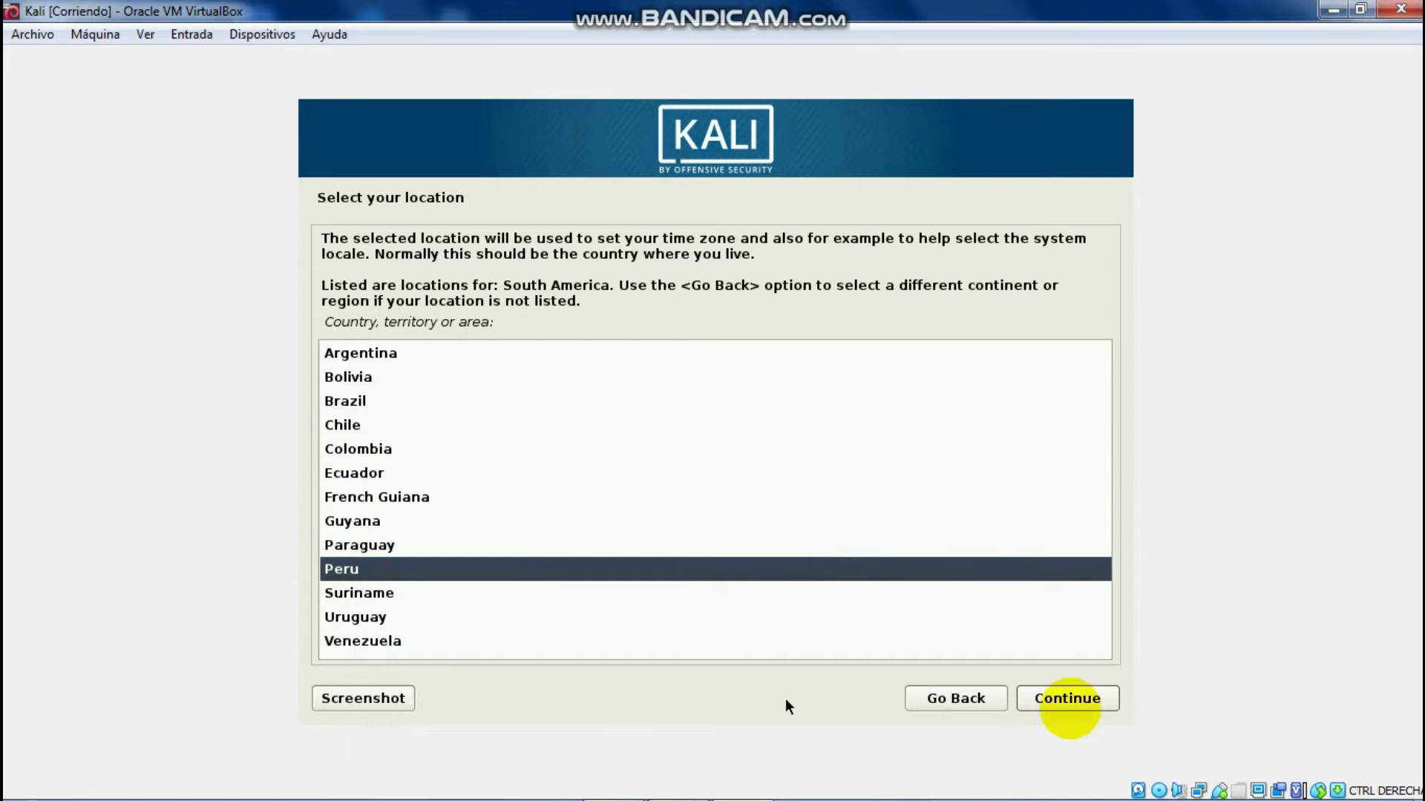
left_click(1059, 708)
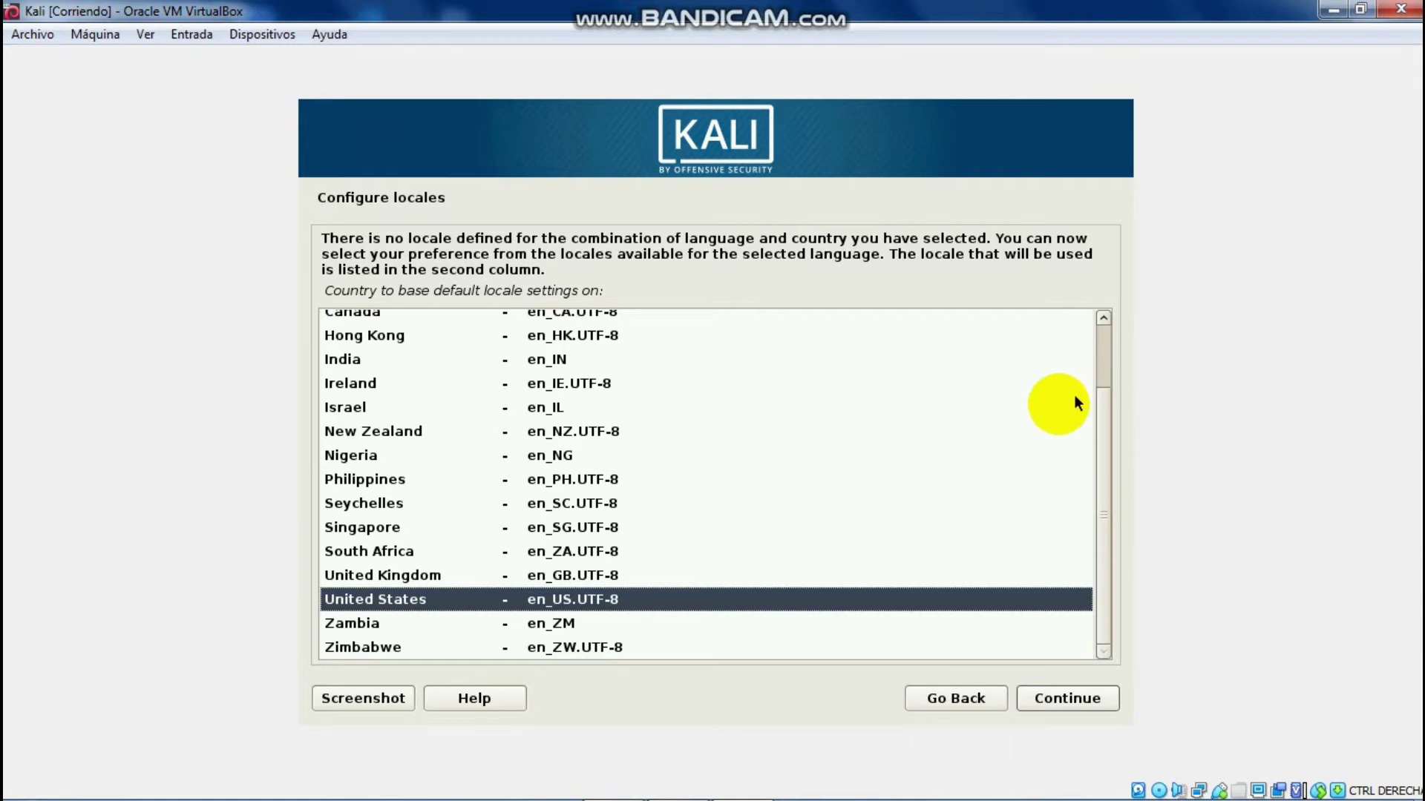
Step: Accept the United States en_US.UTF-8 locale
scroll(1102, 416, "up", 3)
scroll(1097, 356, "down", 3)
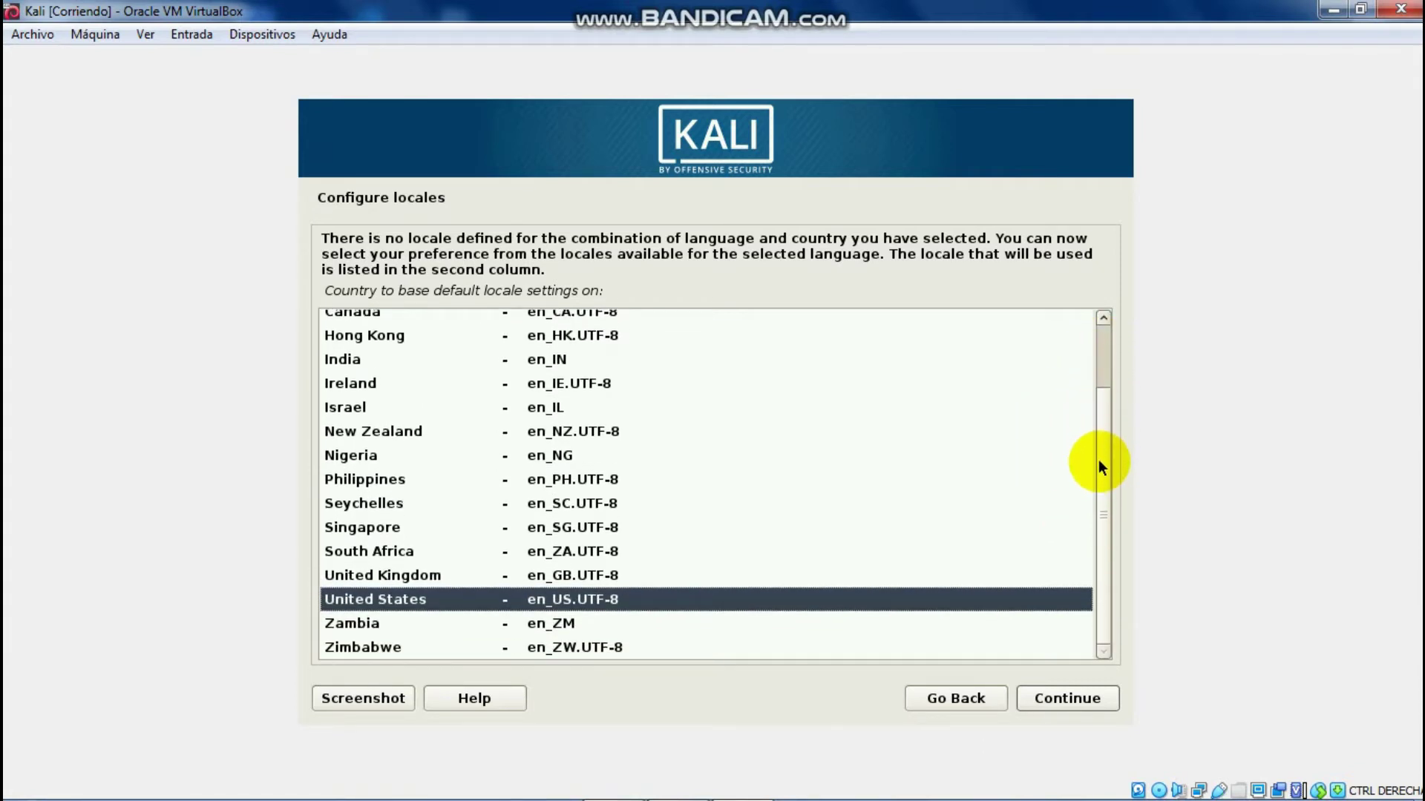
scroll(1101, 442, "up", 3)
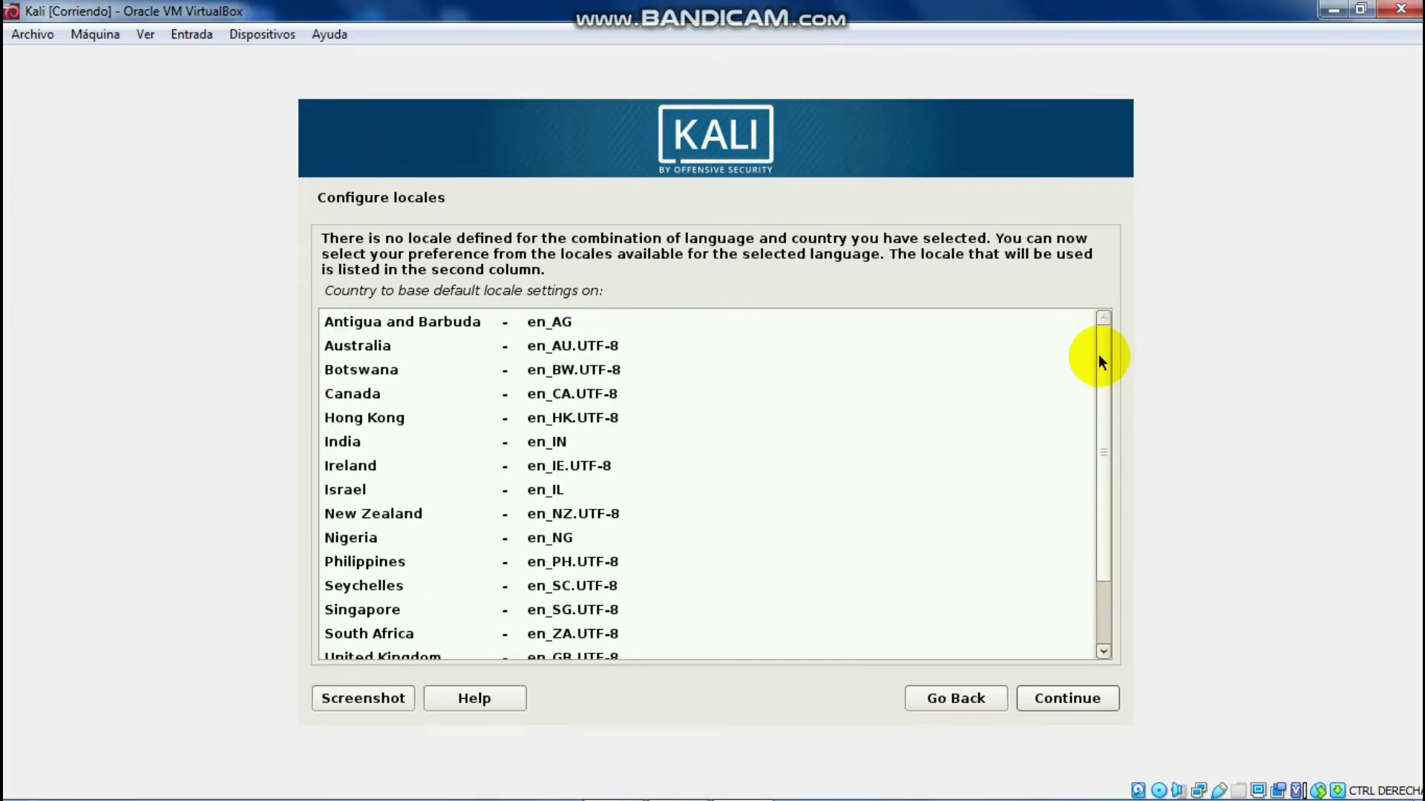
scroll(1096, 367, "down", 1)
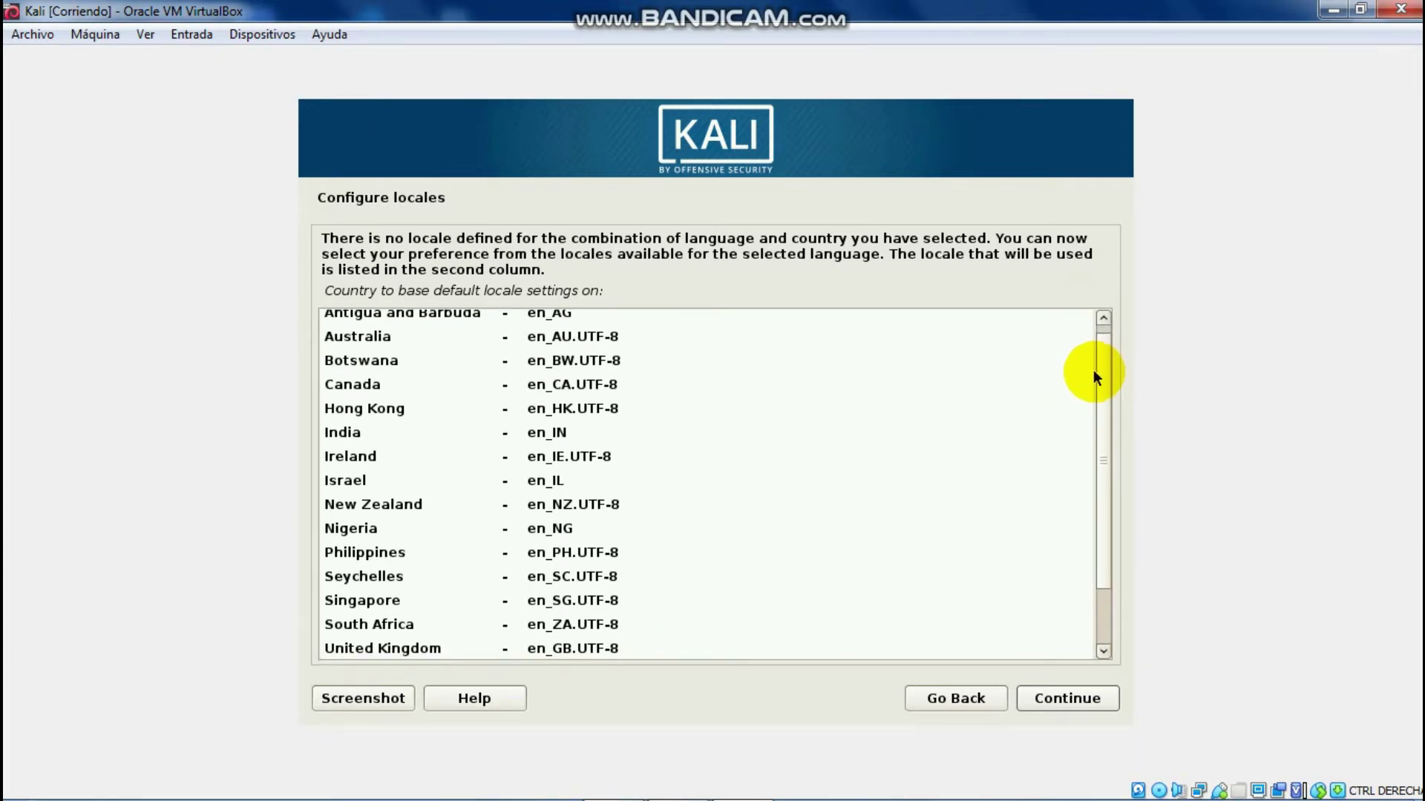
scroll(1083, 400, "down", 3)
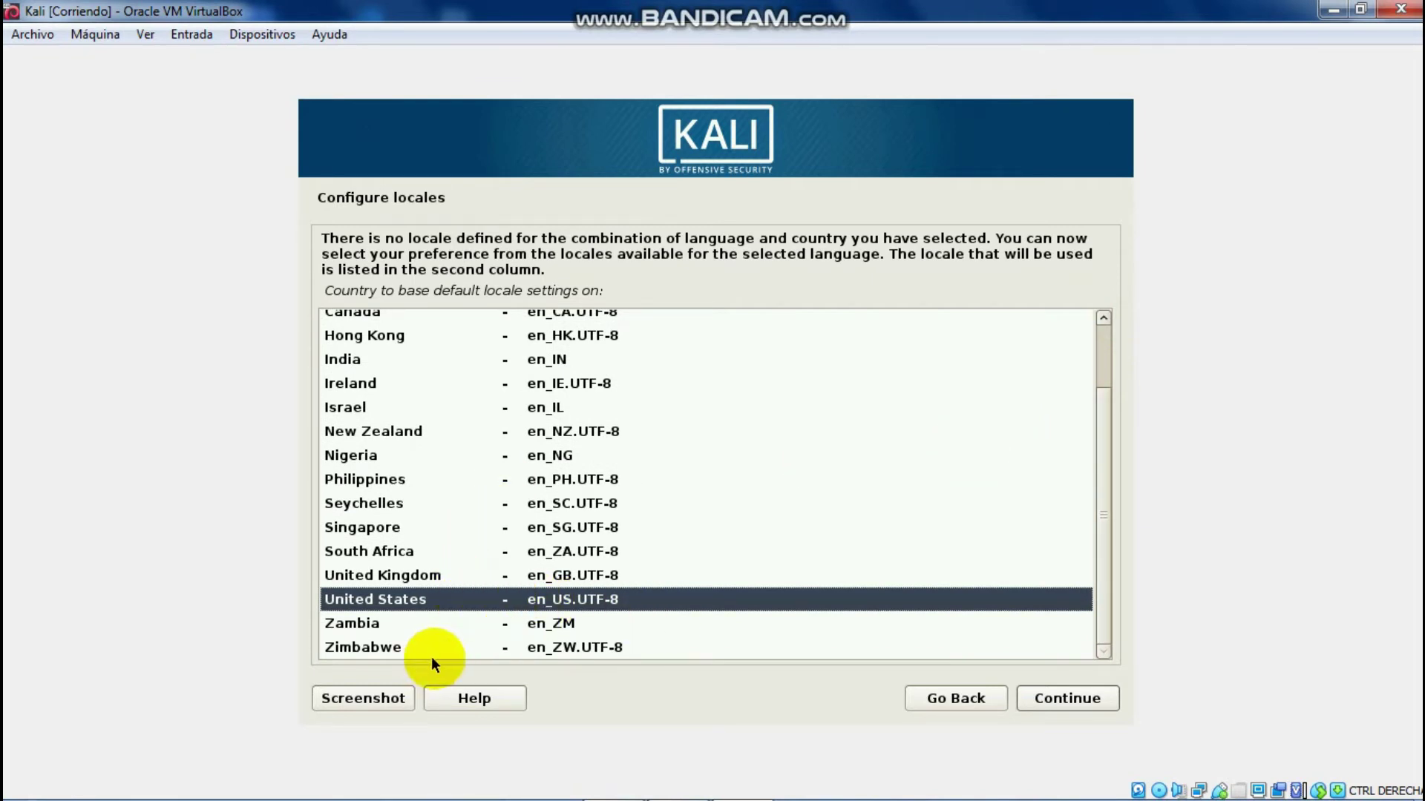
left_click(1057, 703)
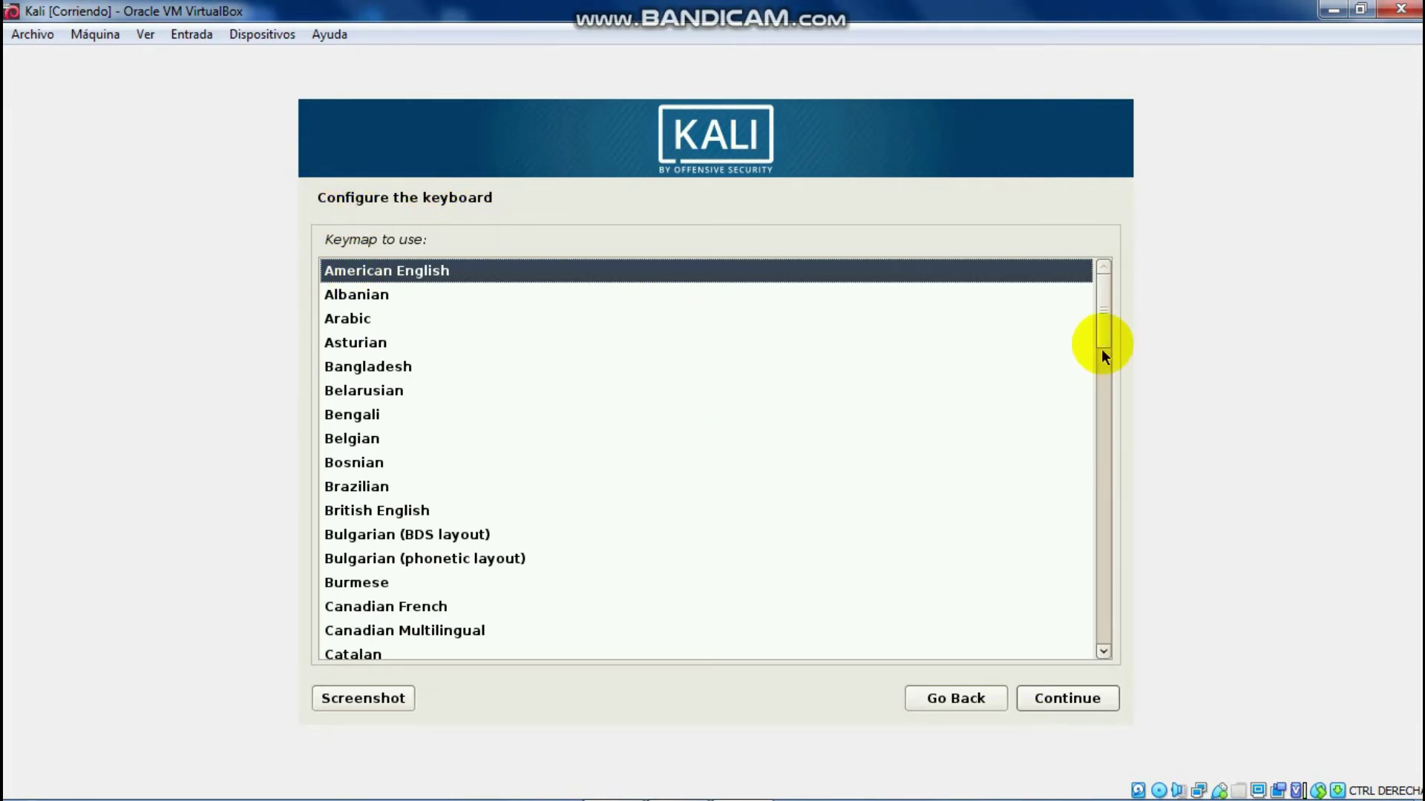
Step: Choose the Latin American keymap for the keyboard layout
scroll(1104, 357, "down", 3)
left_click_drag(1119, 413, 1125, 496)
left_click(400, 564)
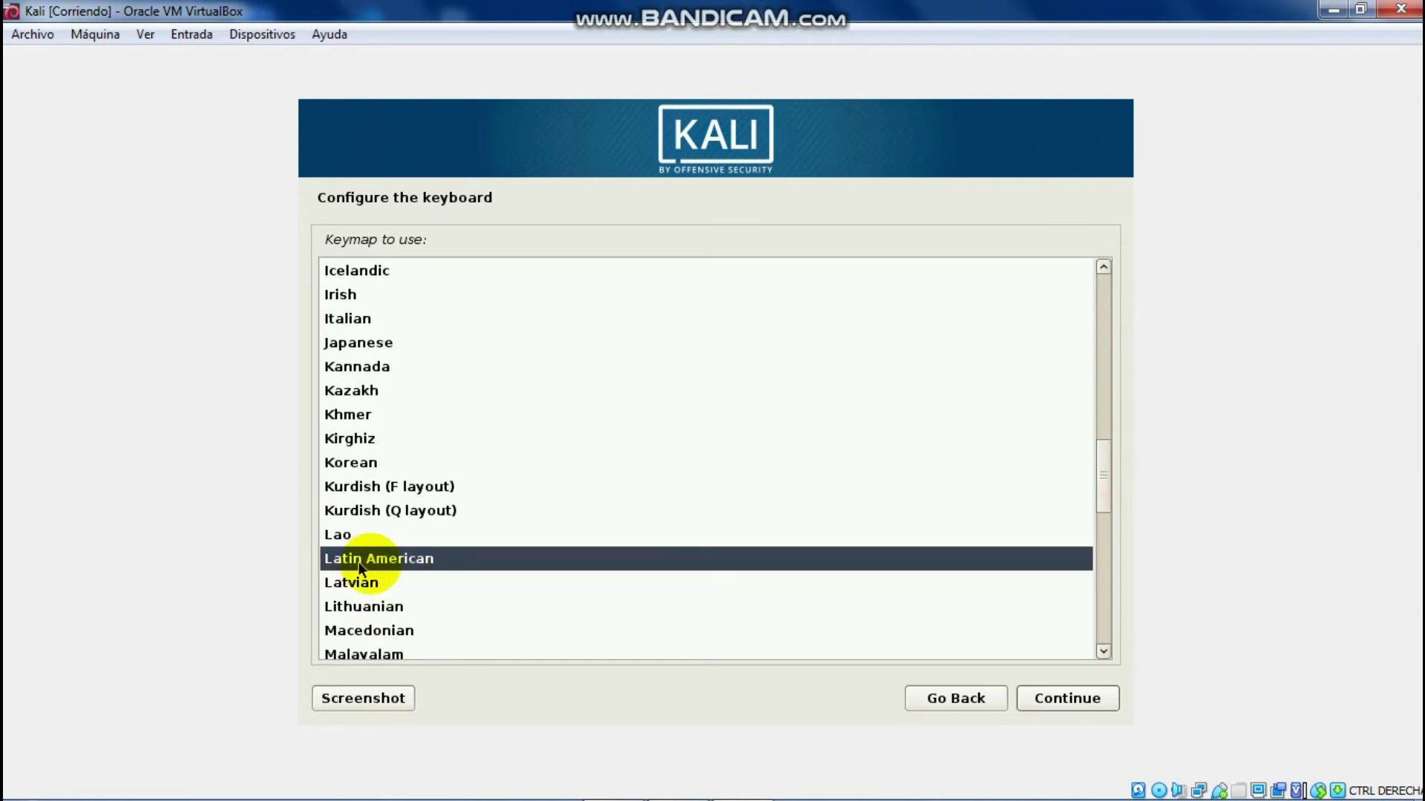
left_click(1069, 699)
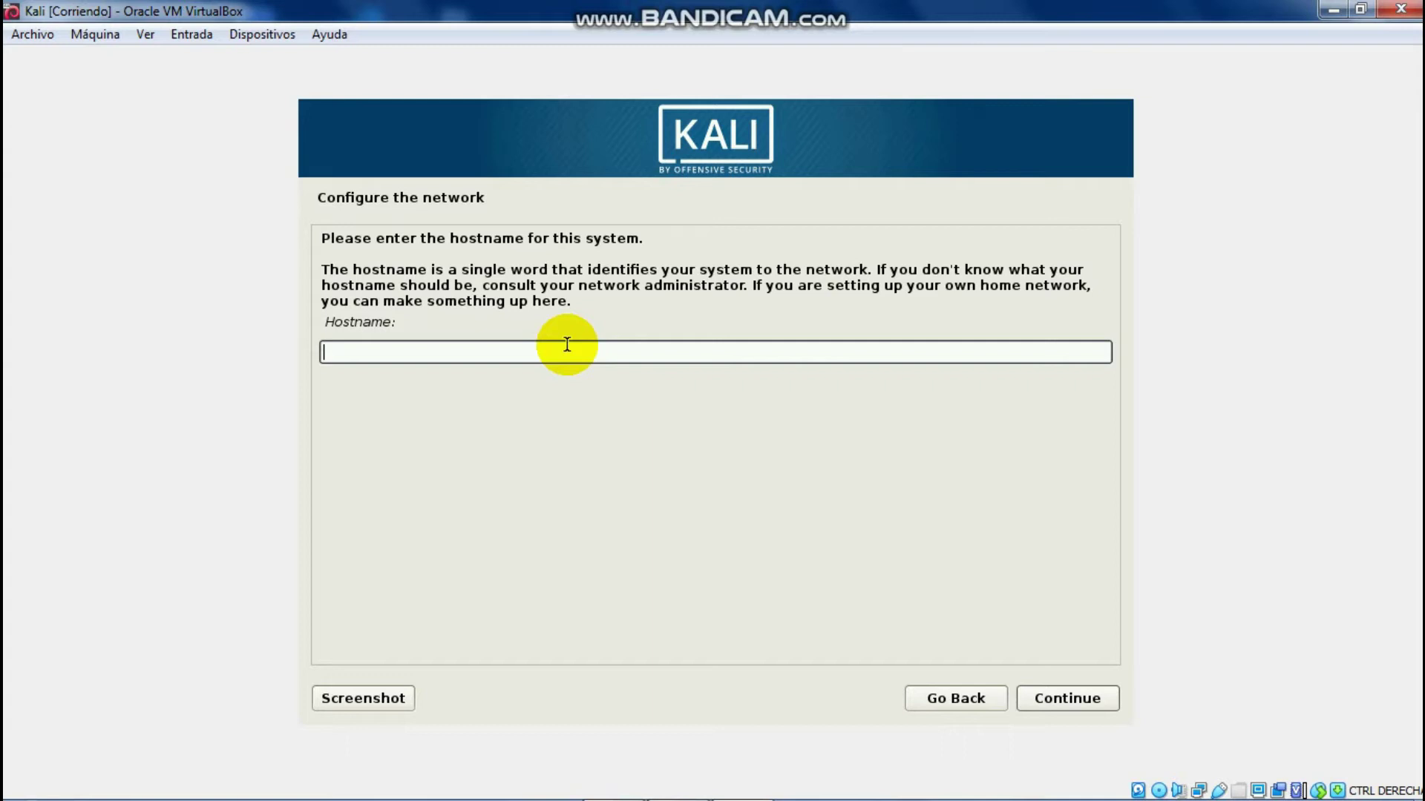
Step: Set the hostname to 'codxut' and leave the domain name empty
type("codxut")
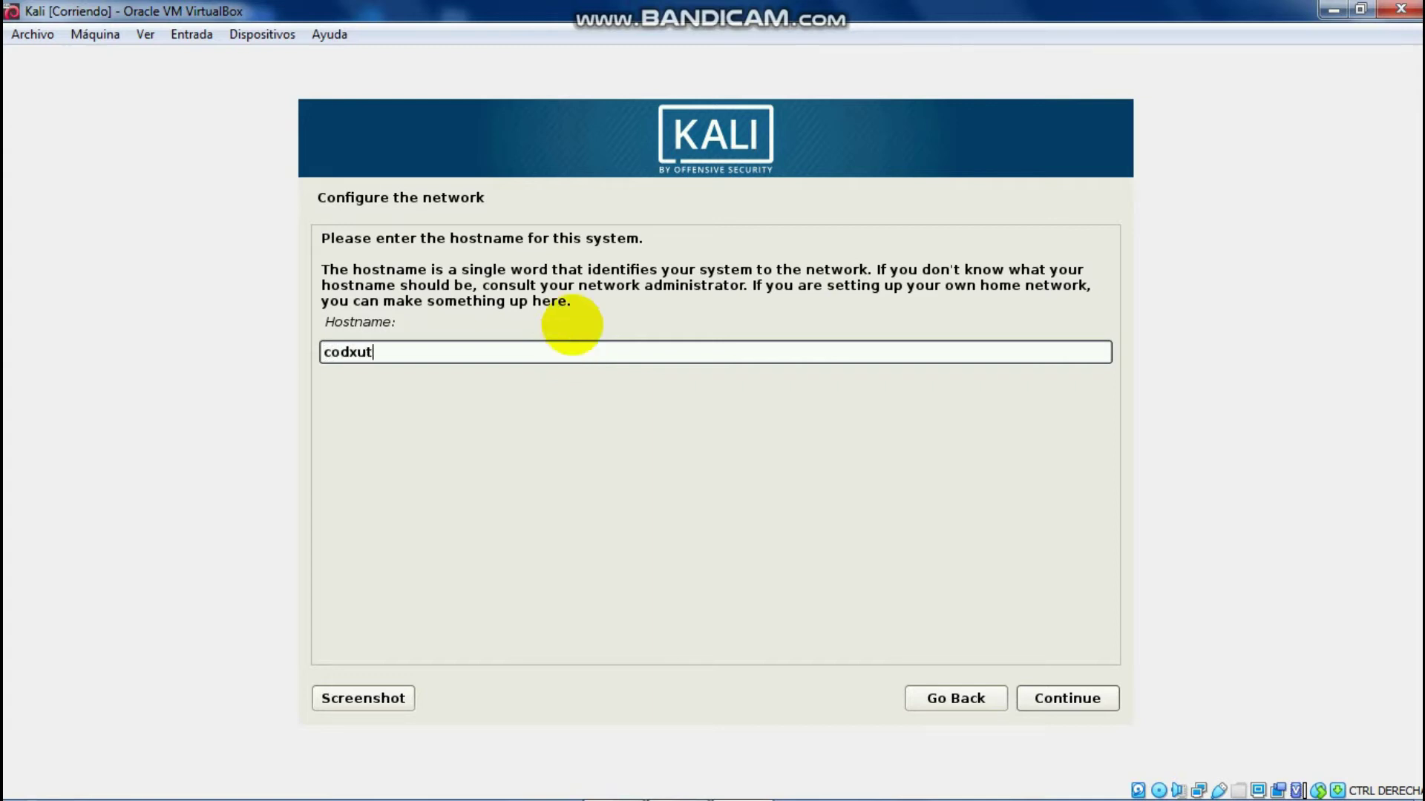
mouse_move(1111, 779)
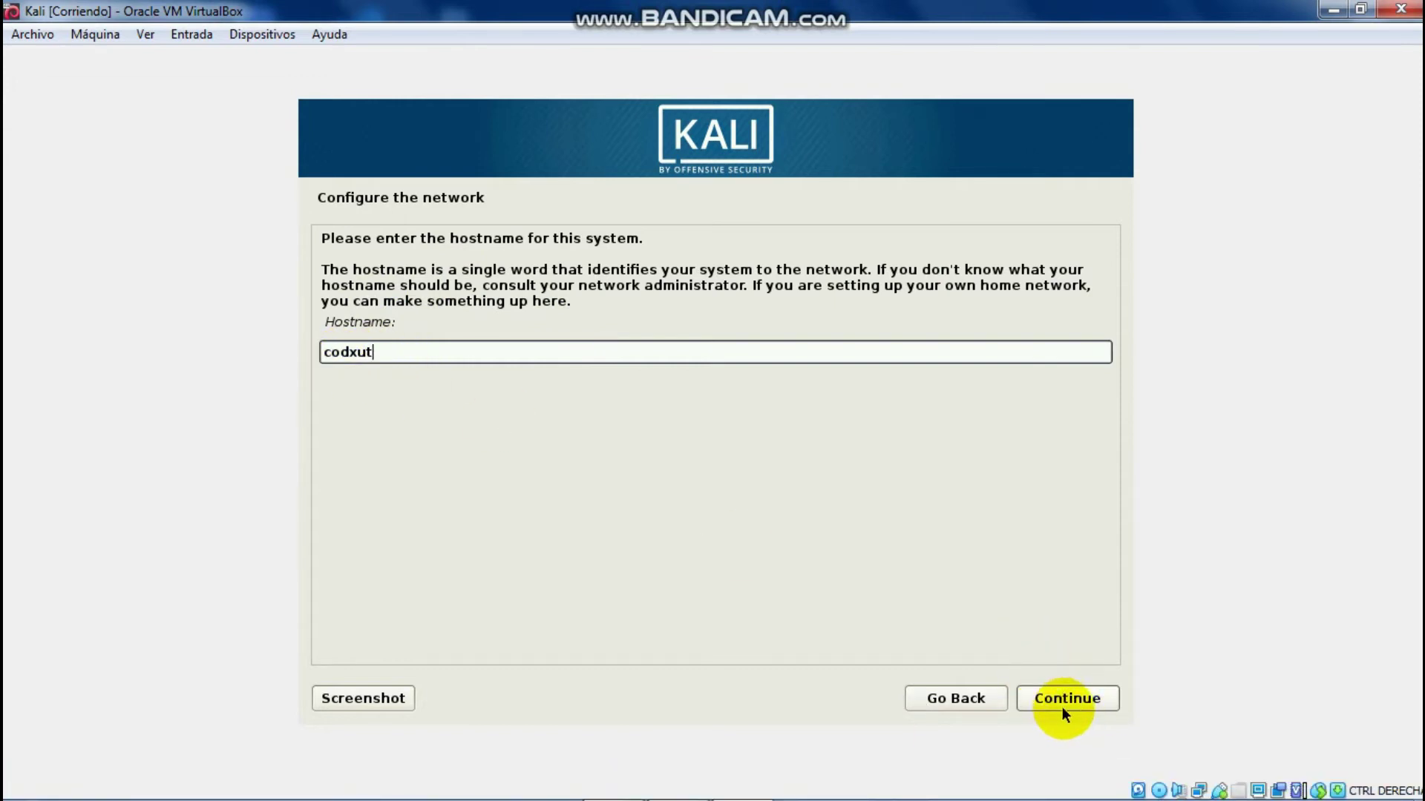
left_click(1083, 704)
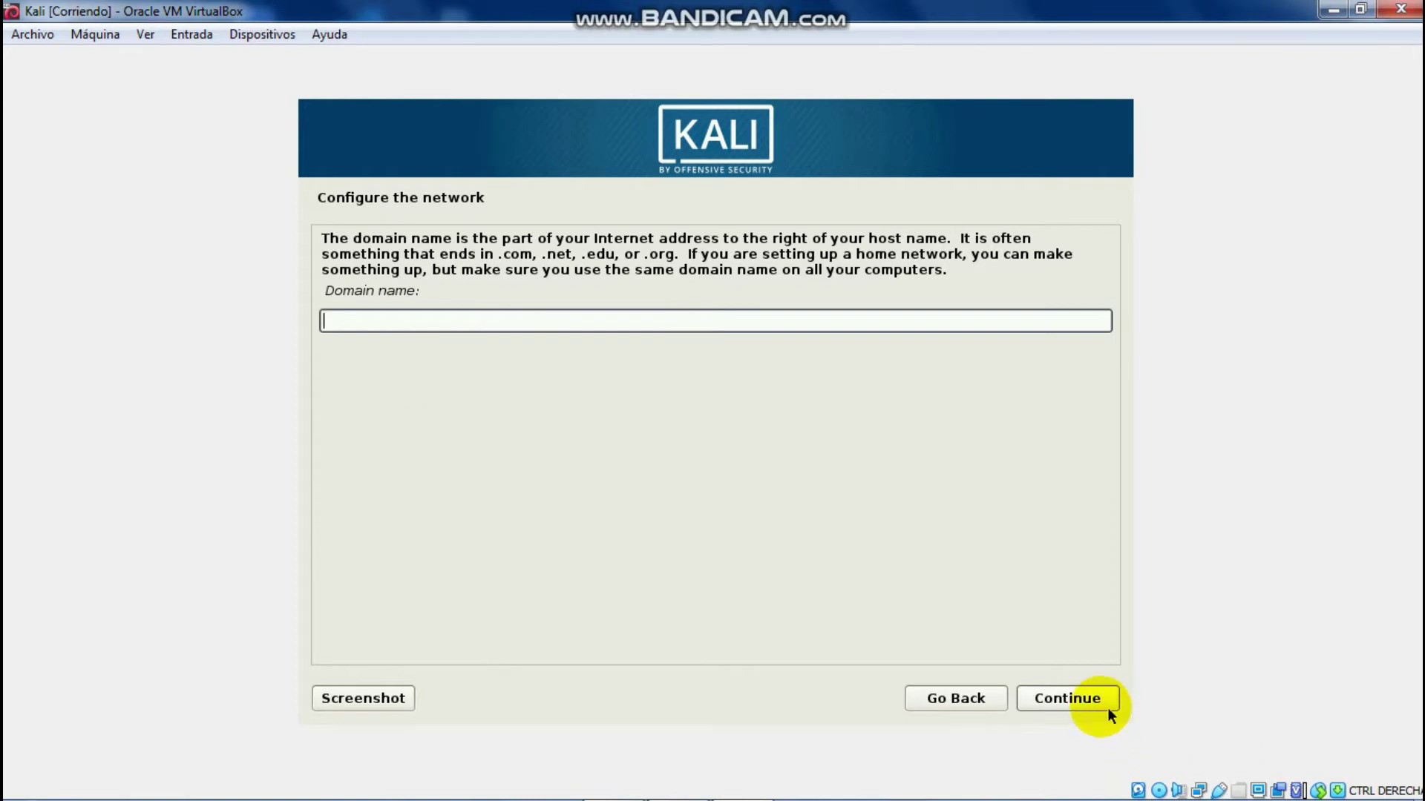
left_click(1068, 702)
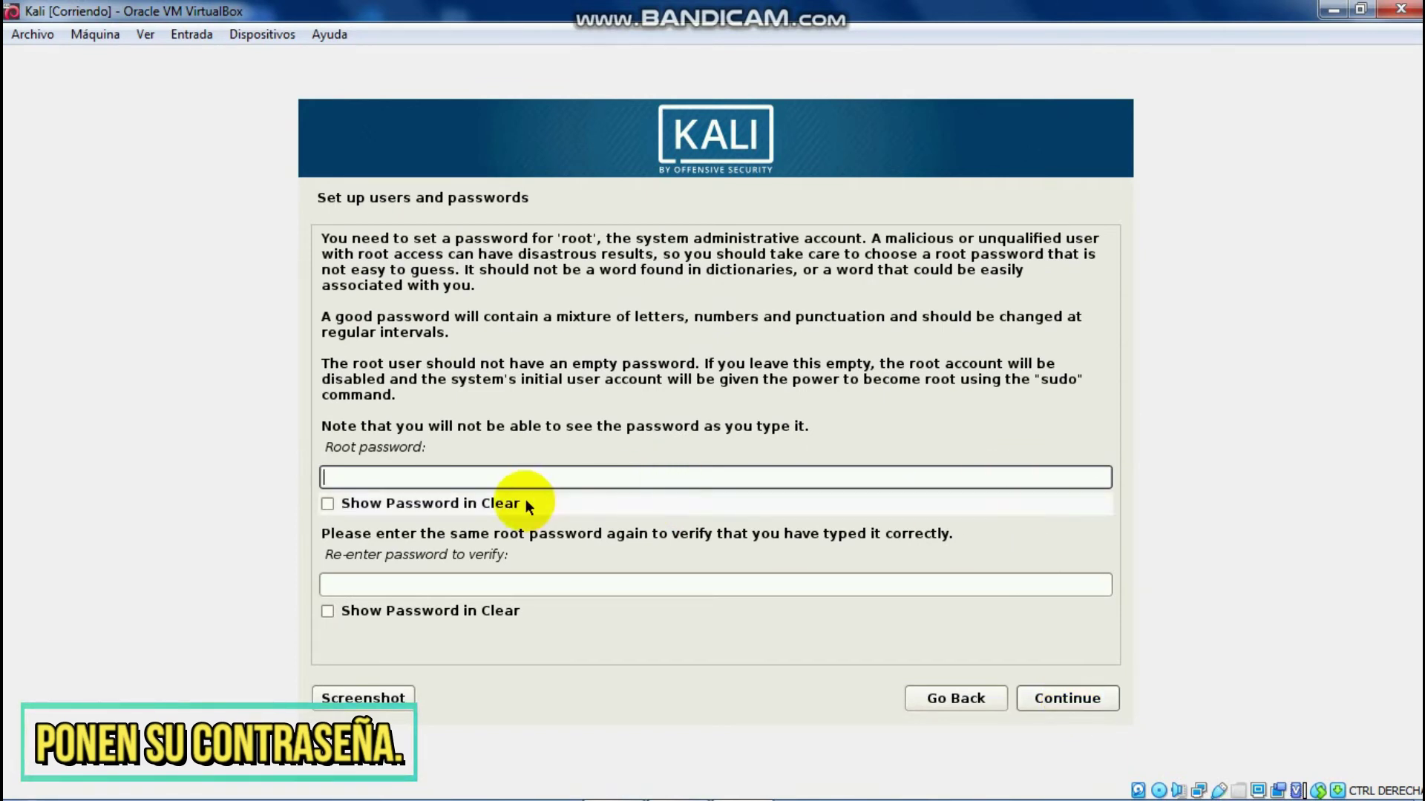
Step: Enter the root password in both password fields and confirm it
type("234567890")
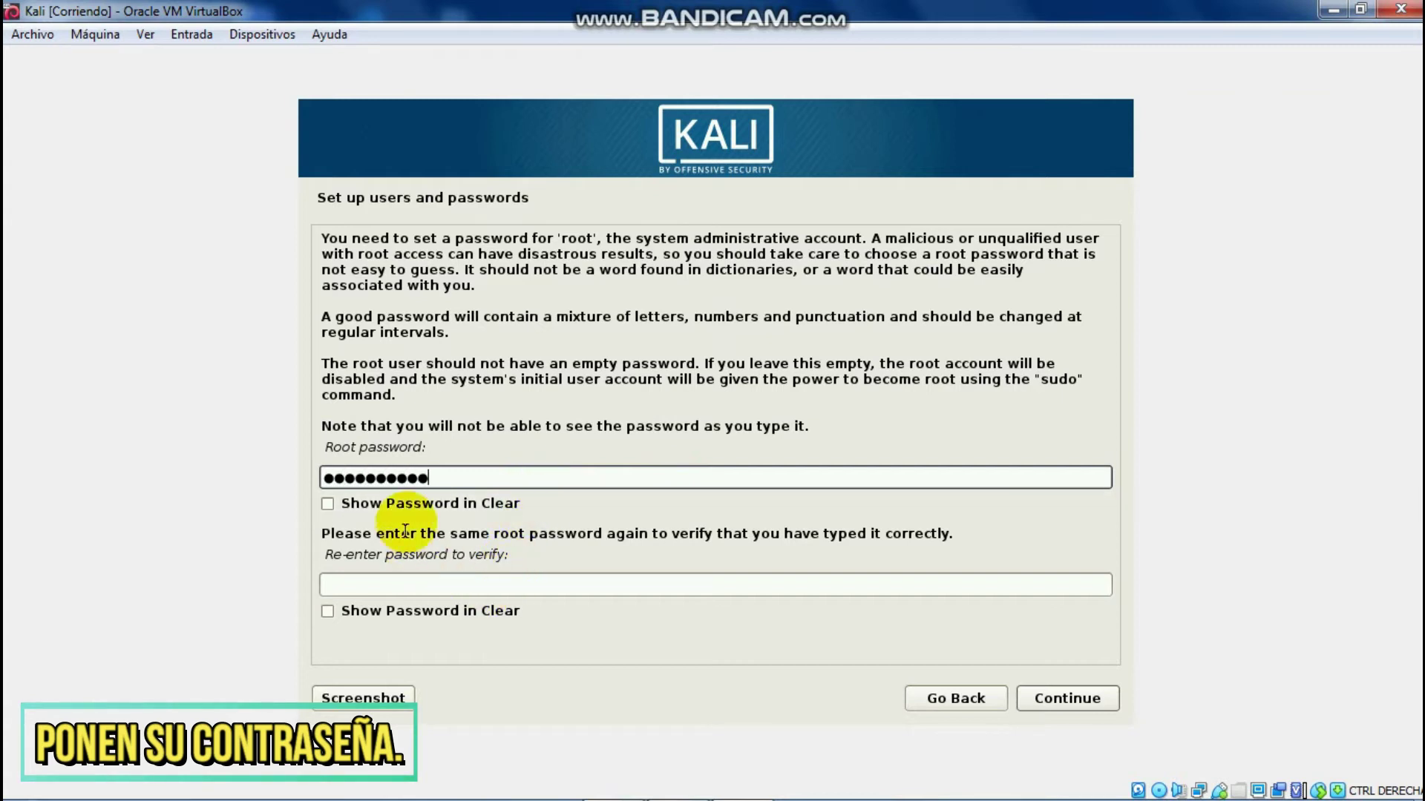
left_click(425, 579)
type("1234567890")
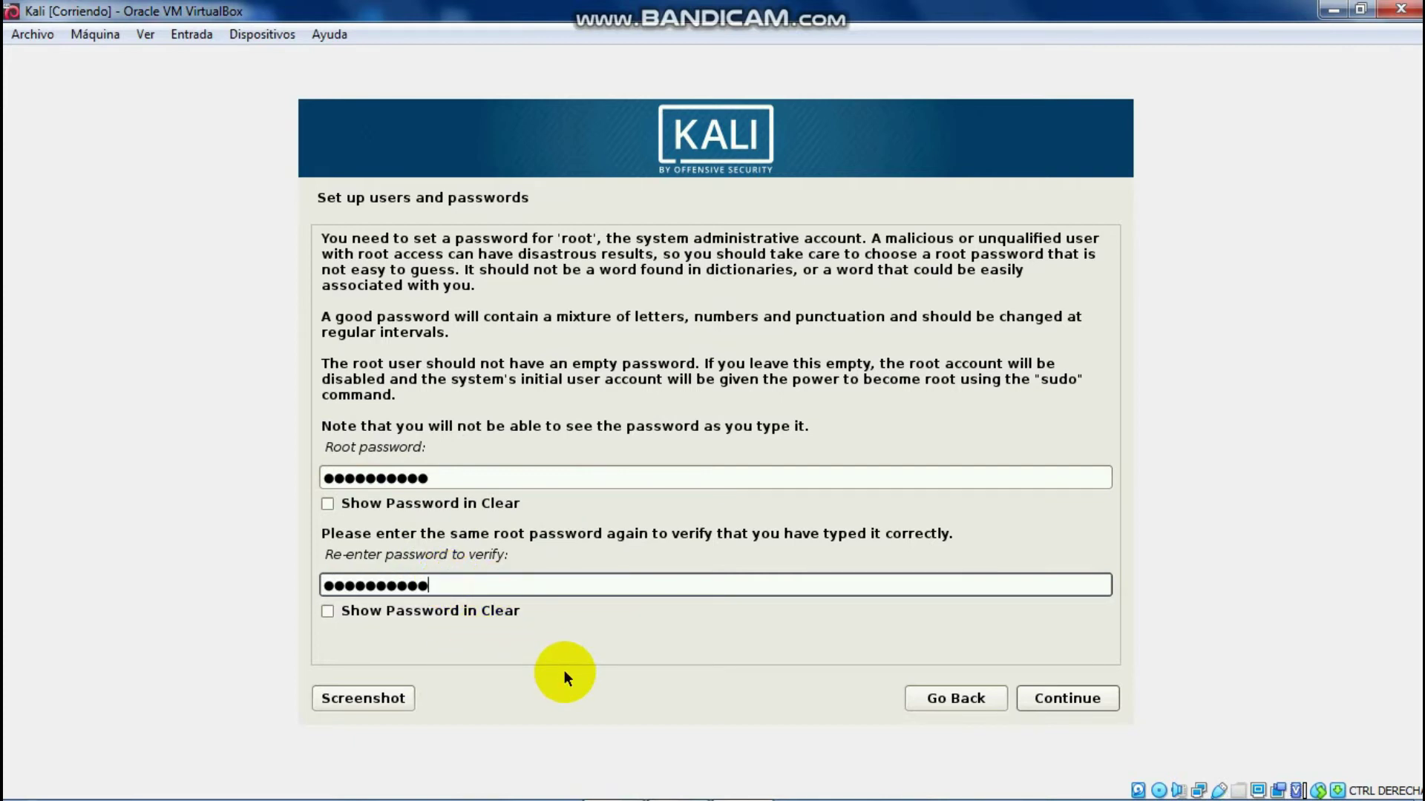
left_click(1075, 698)
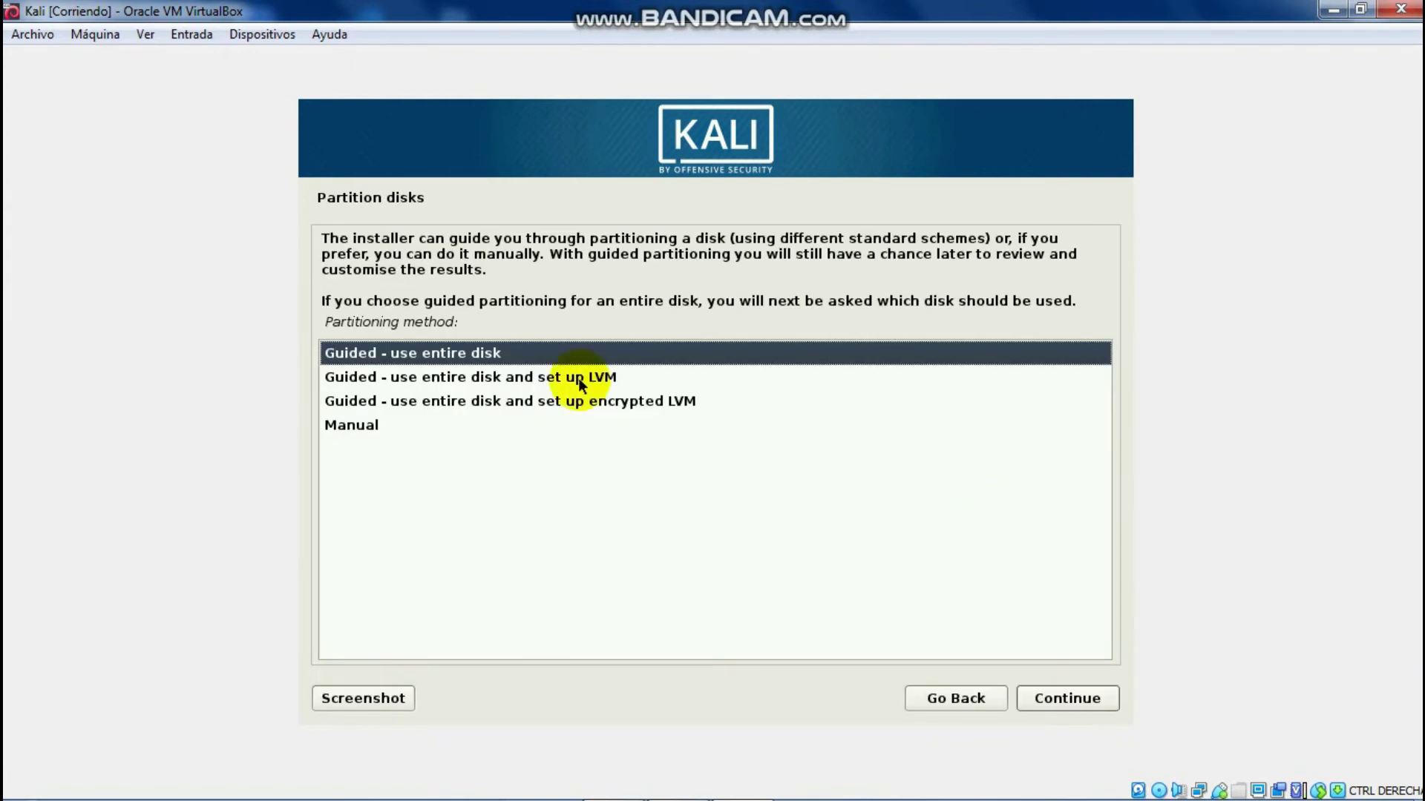
Step: Choose 'Guided - use entire disk' and select the VBOX HARDDISK to partition
left_click(577, 377)
left_click(542, 404)
left_click(413, 427)
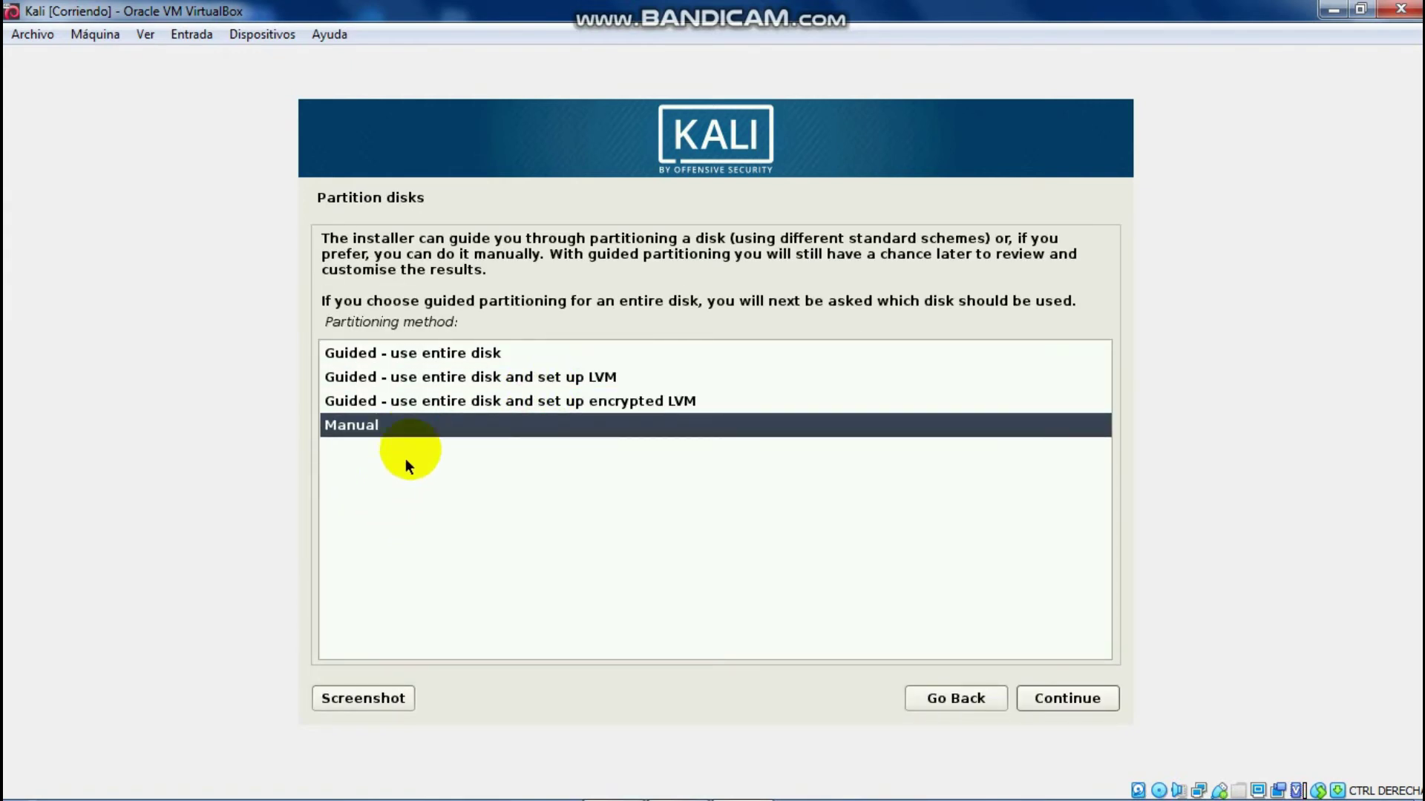
left_click(427, 356)
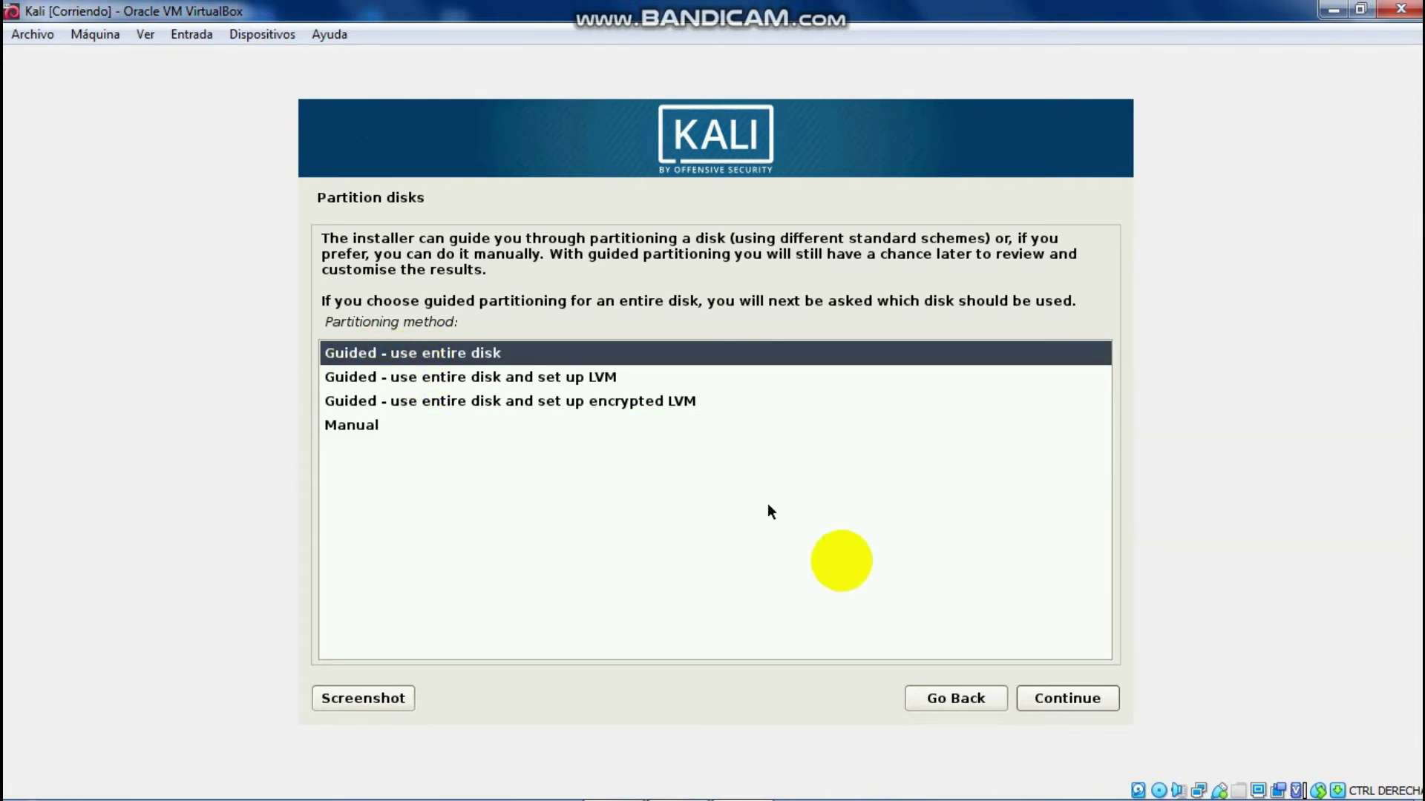
left_click(1108, 701)
left_click(598, 460)
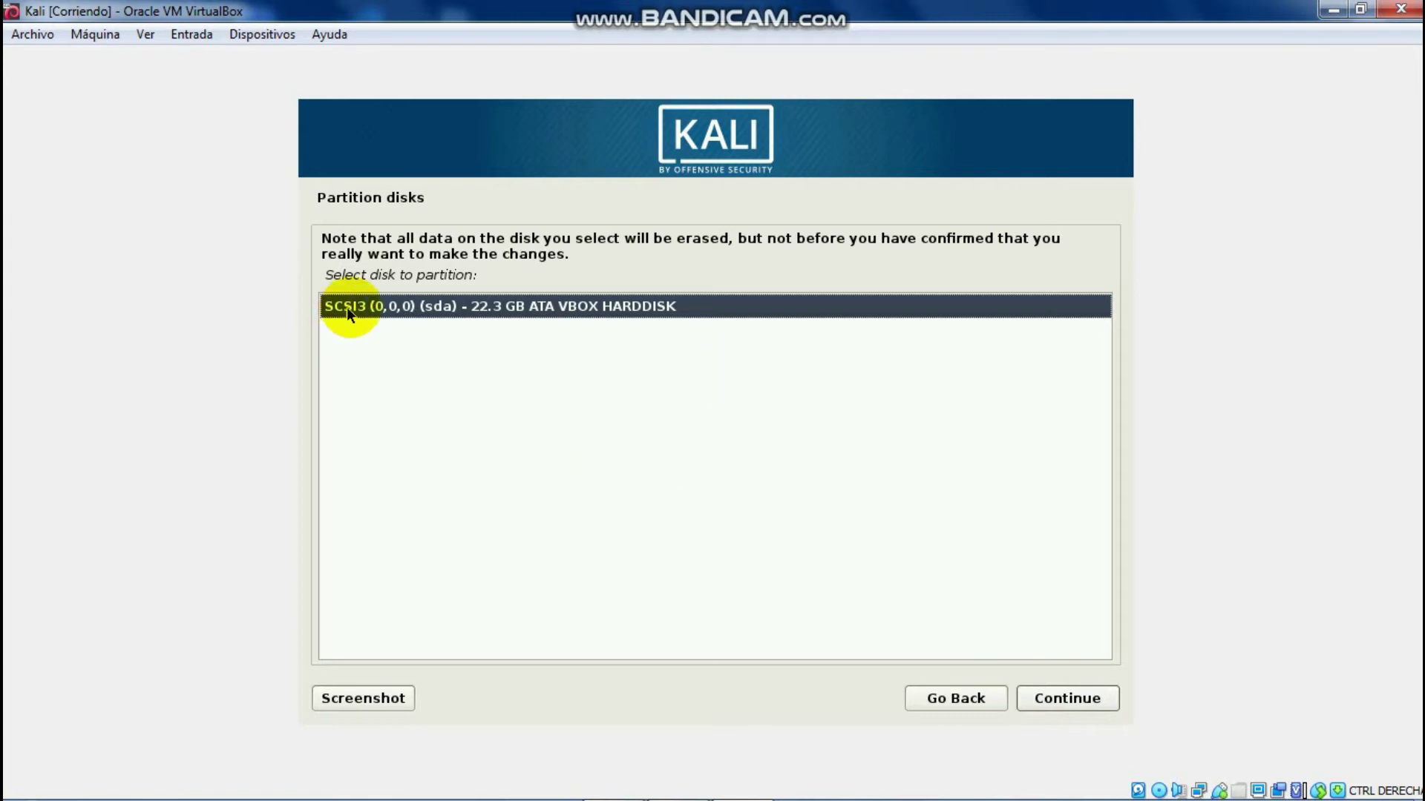
left_click(1061, 699)
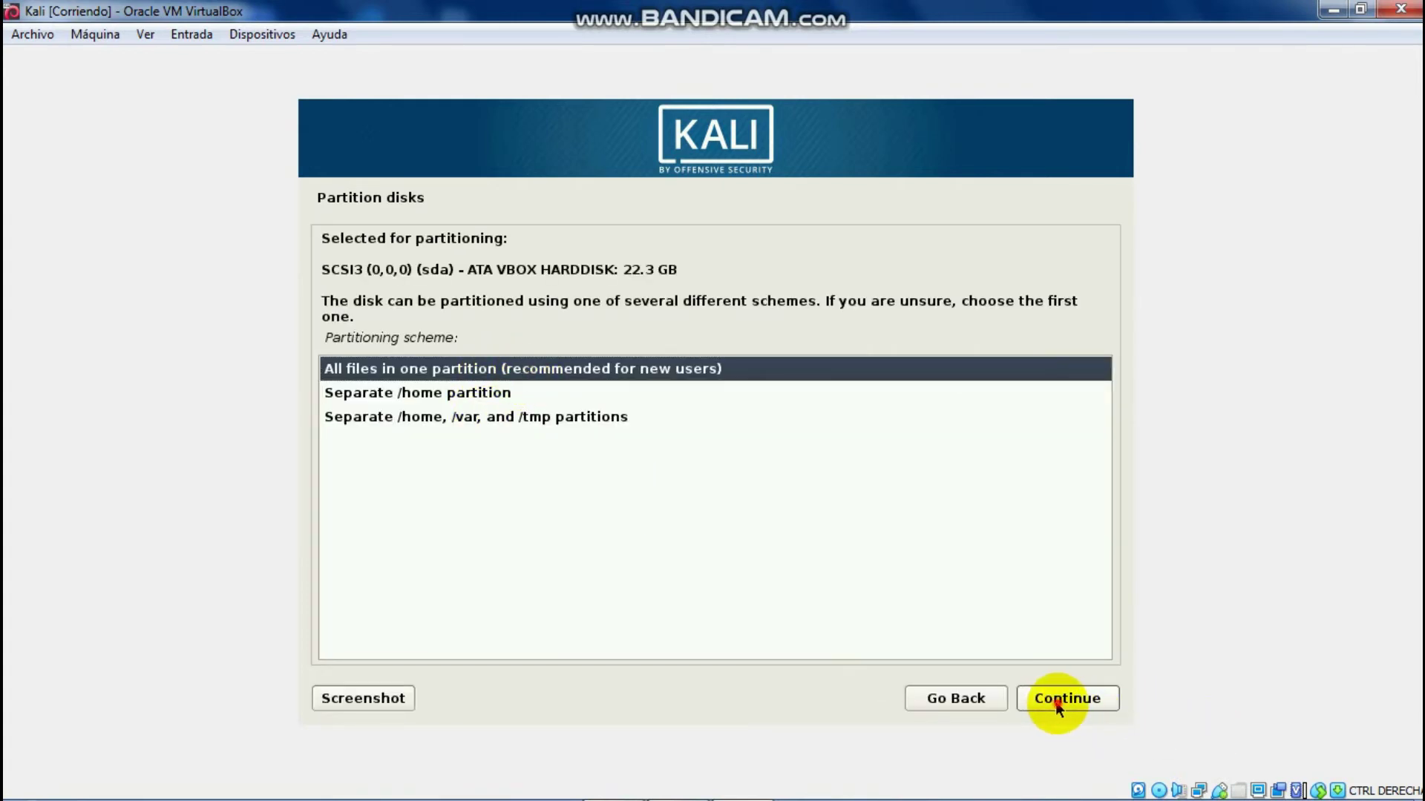
Step: Keep all files in one partition, finish partitioning and write the changes to disk
left_click(1057, 700)
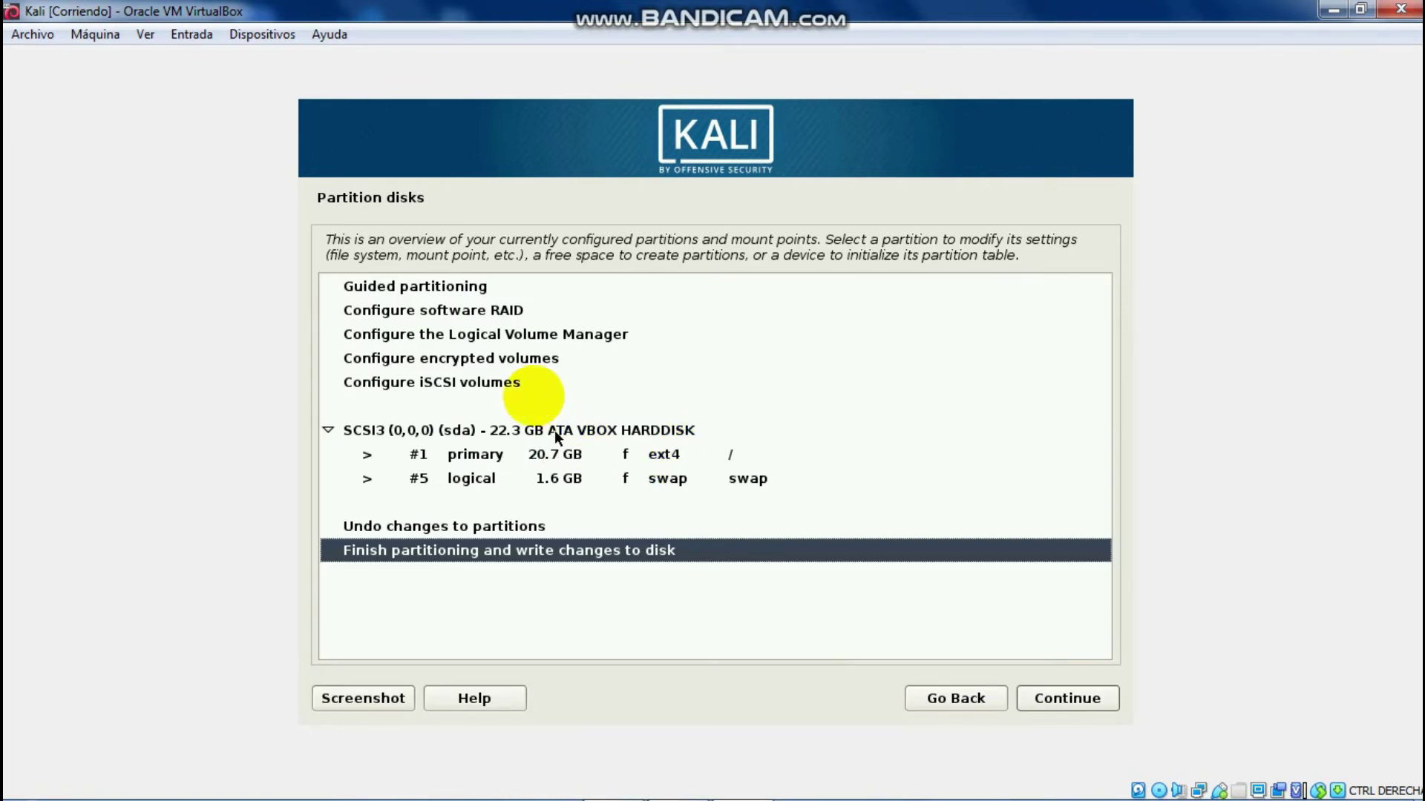
left_click(448, 528)
left_click(486, 552)
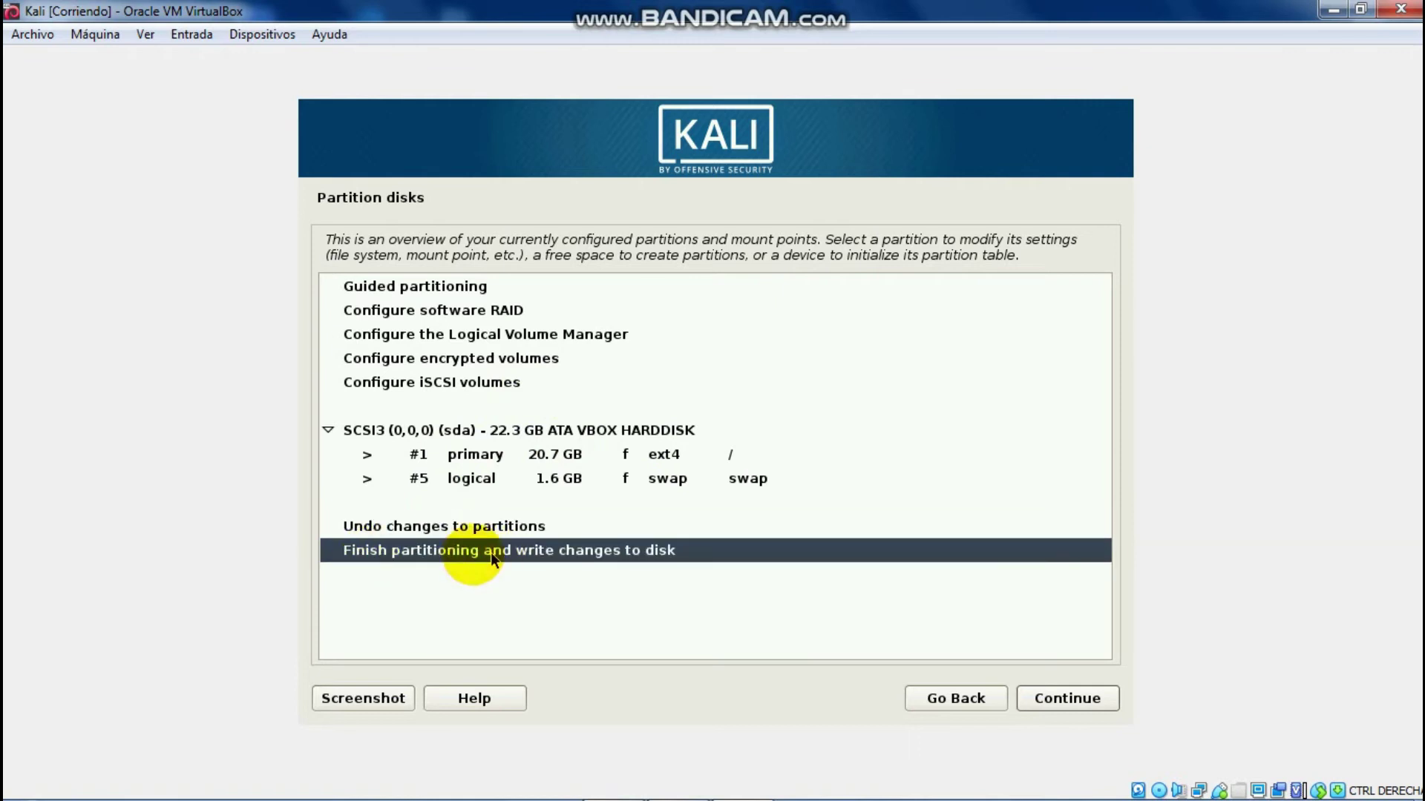
left_click(1084, 706)
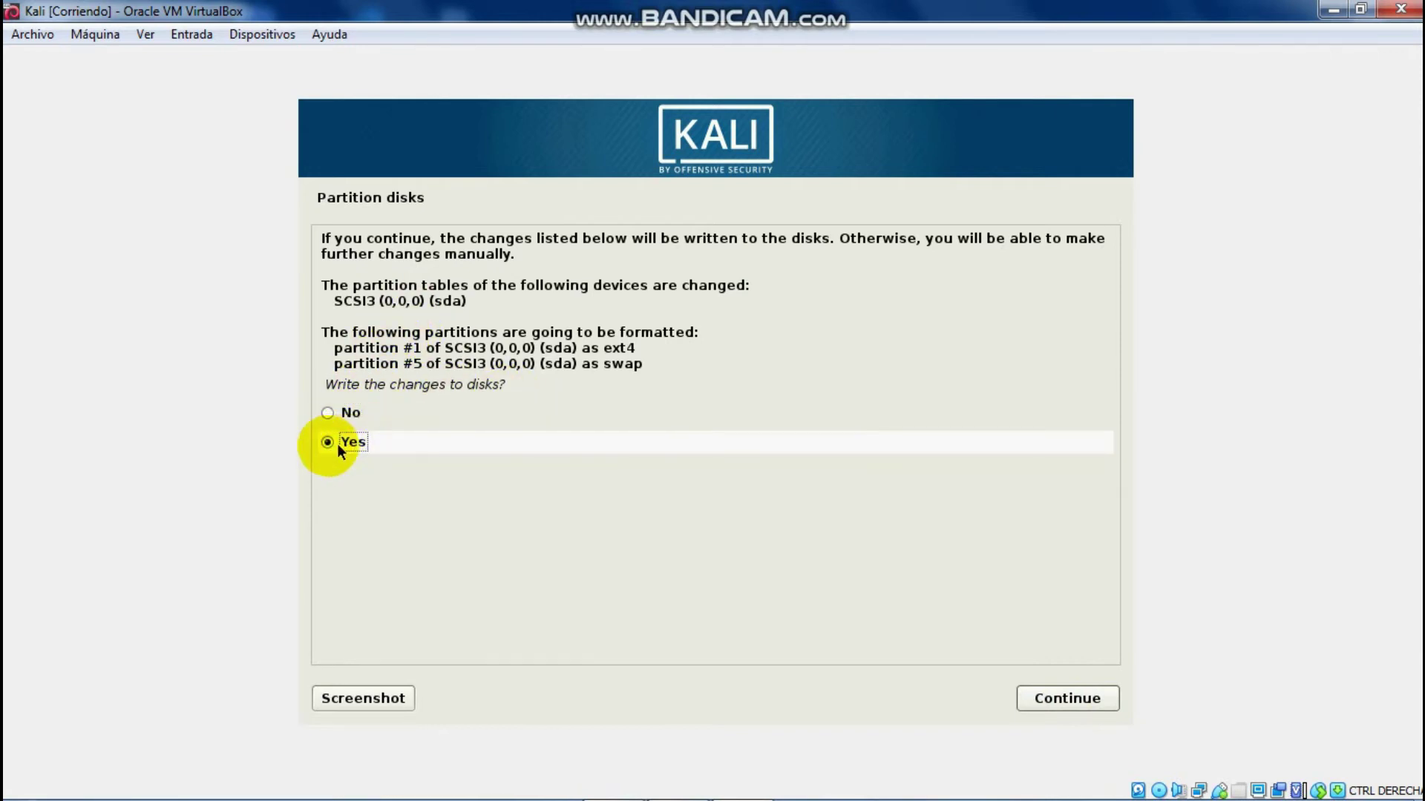
left_click(1106, 704)
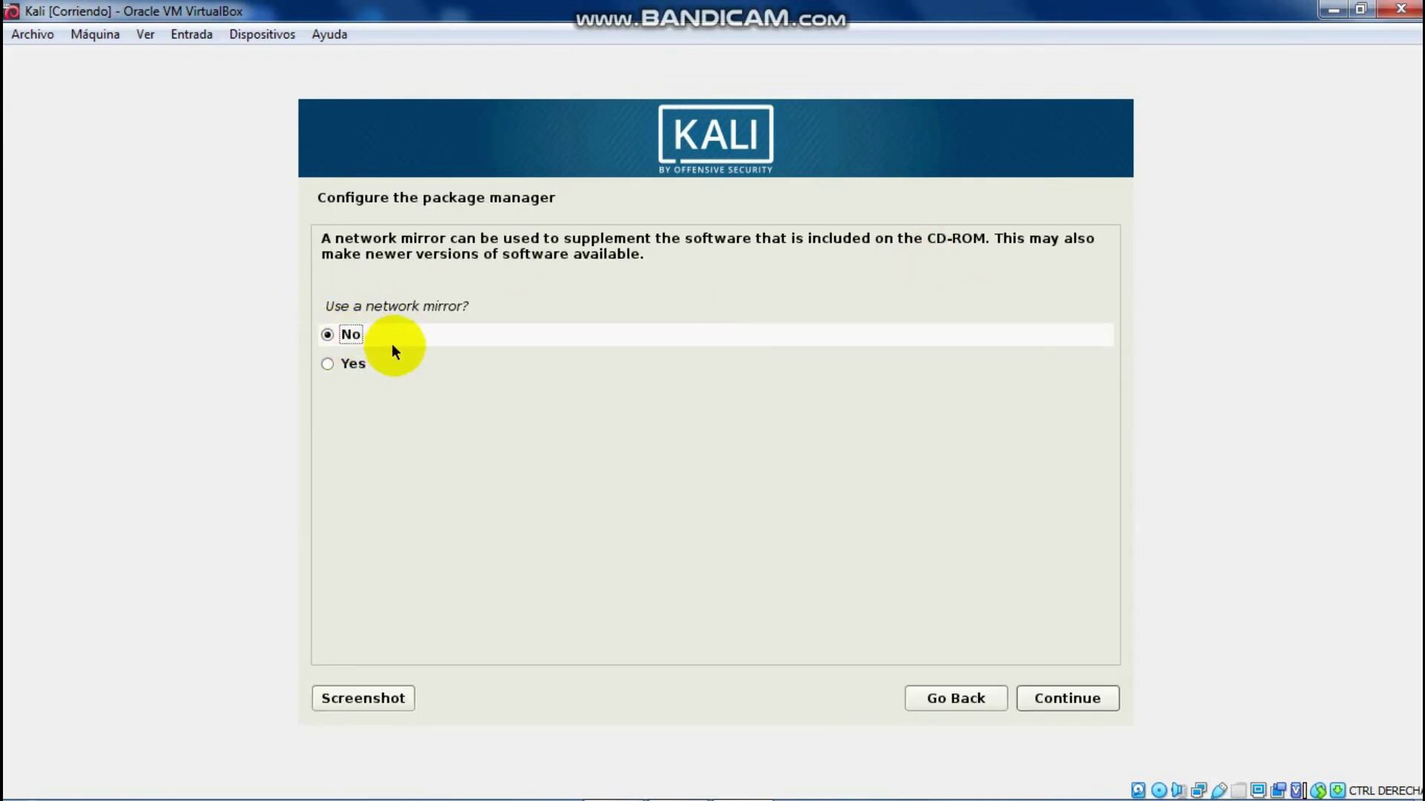
Step: Skip the network mirror and install the GRUB boot loader onto /dev/sda
left_click(1093, 704)
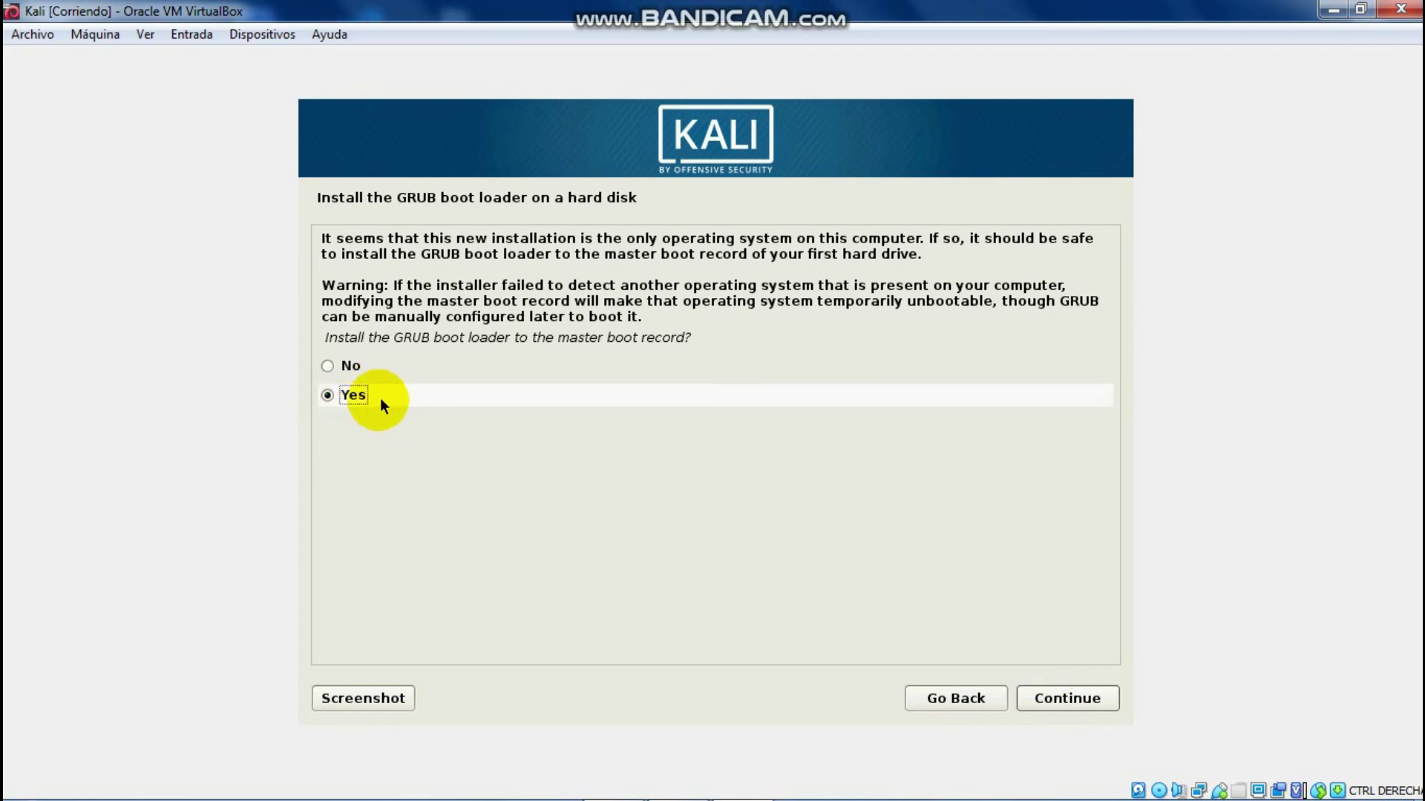
left_click(1090, 700)
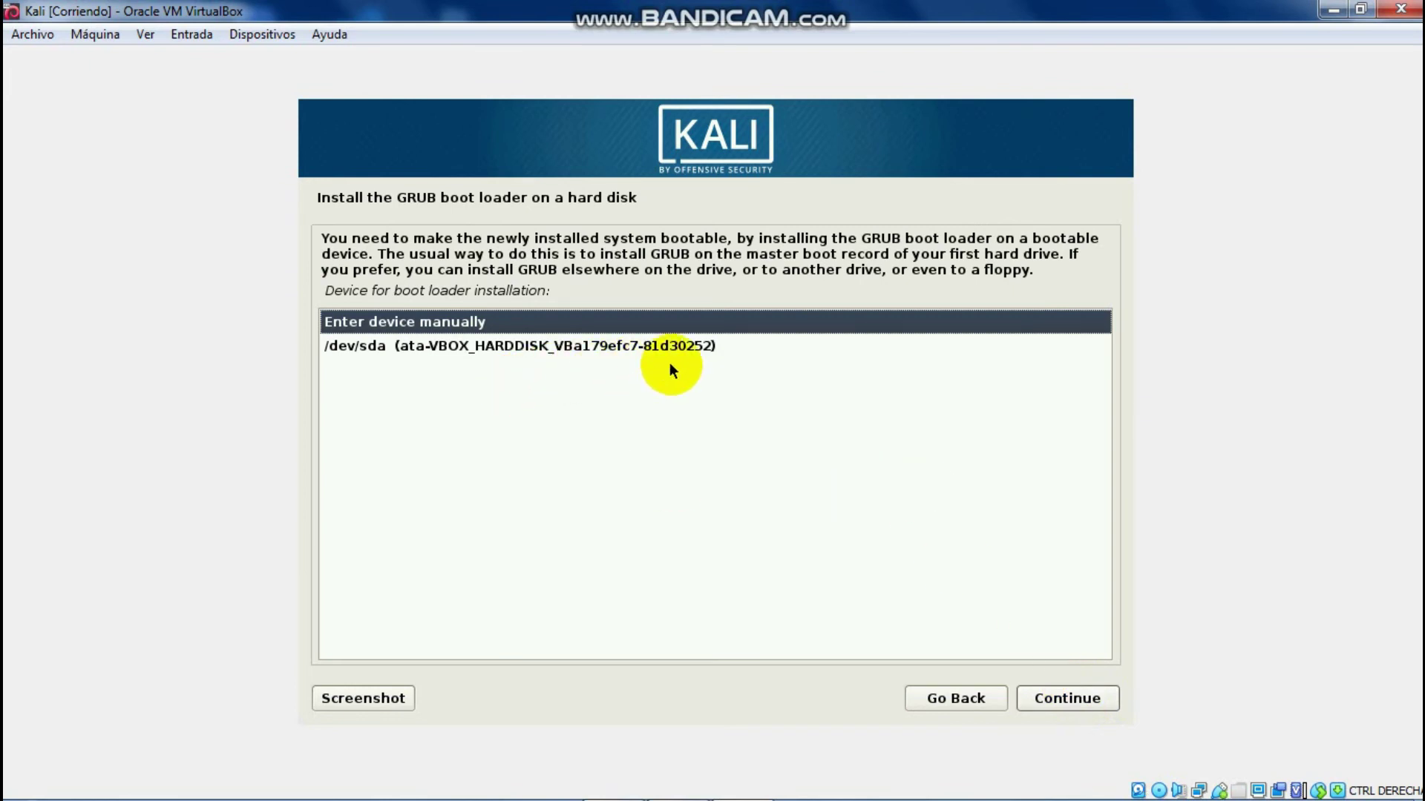
left_click(438, 344)
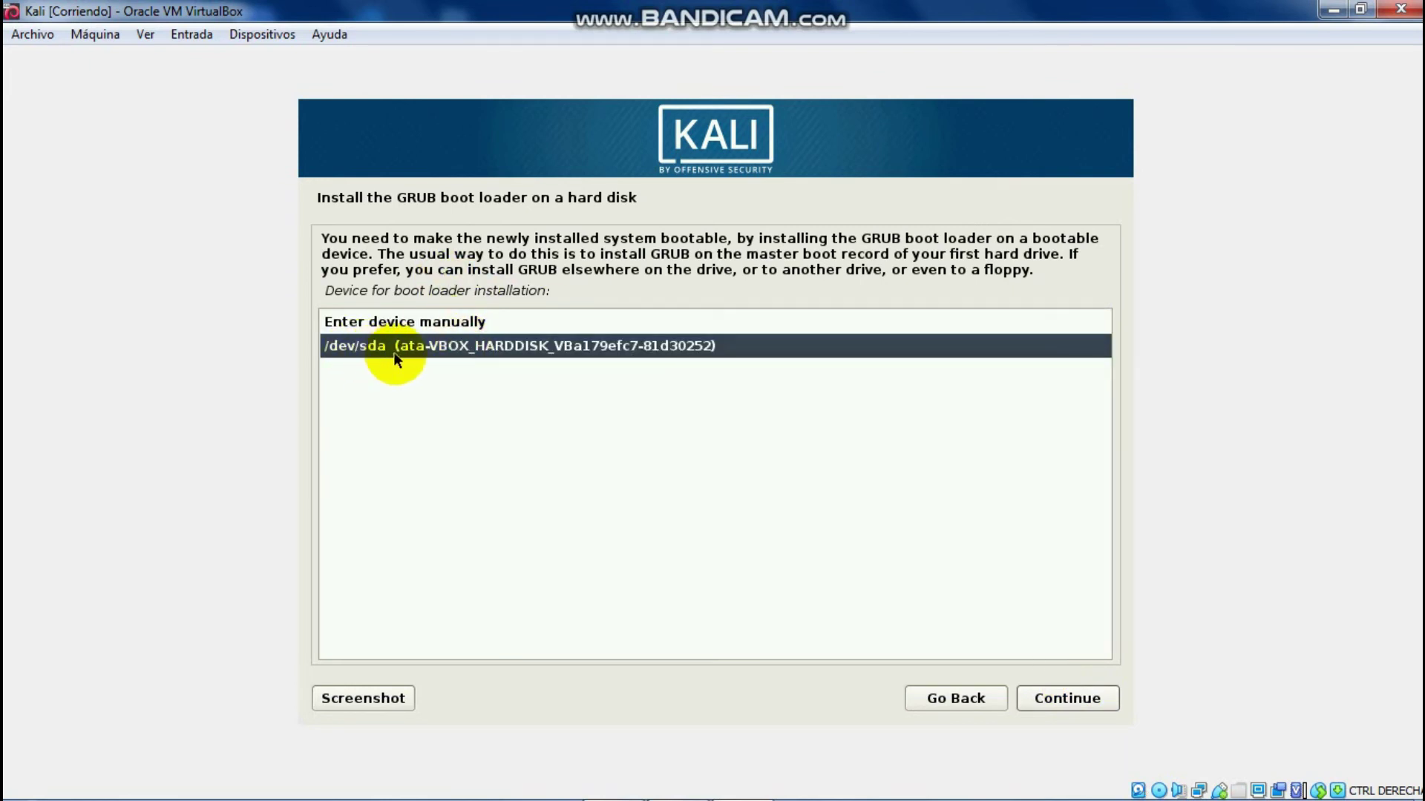
left_click(1065, 702)
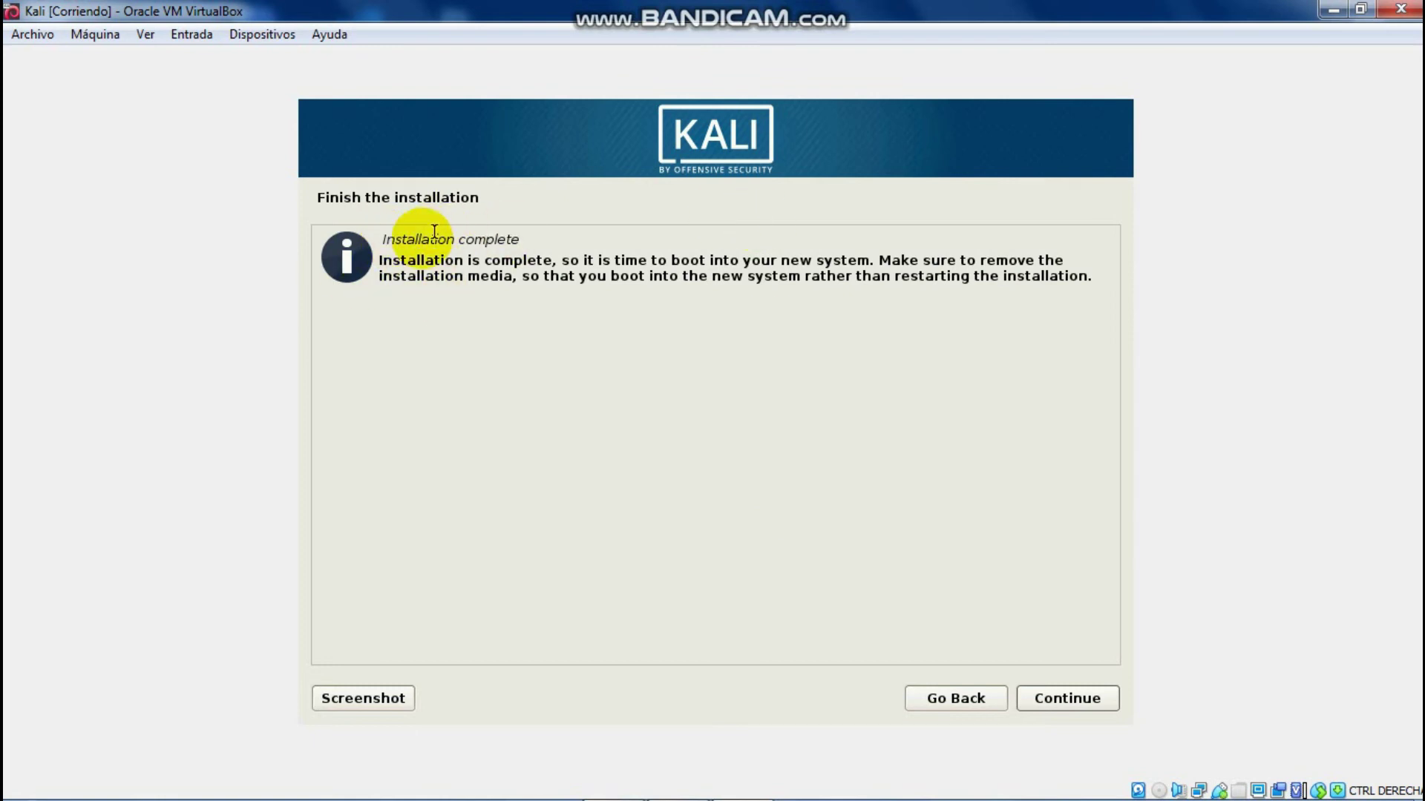
Step: Dismiss the Installation complete screen so the VM reboots
left_click_drag(382, 241, 534, 242)
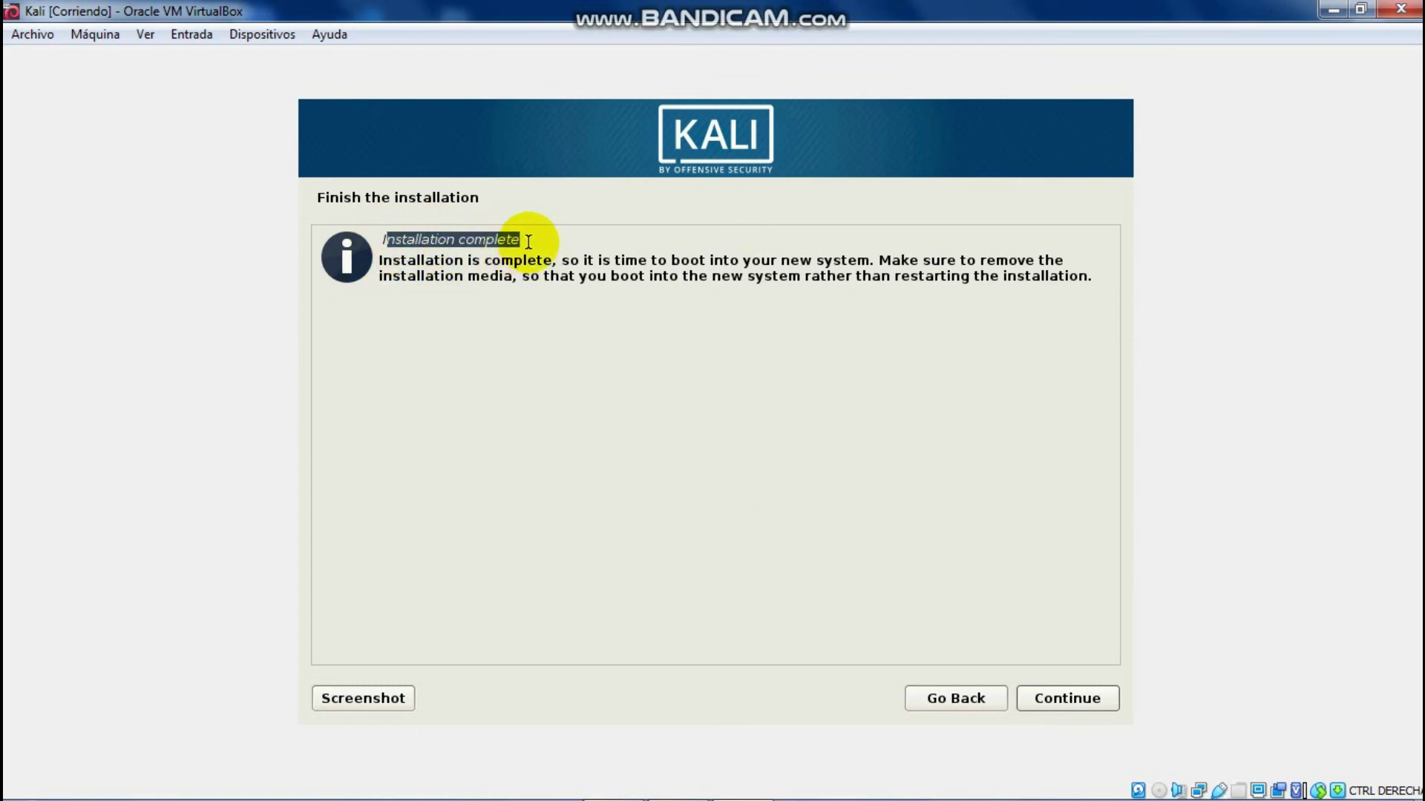
left_click(527, 240)
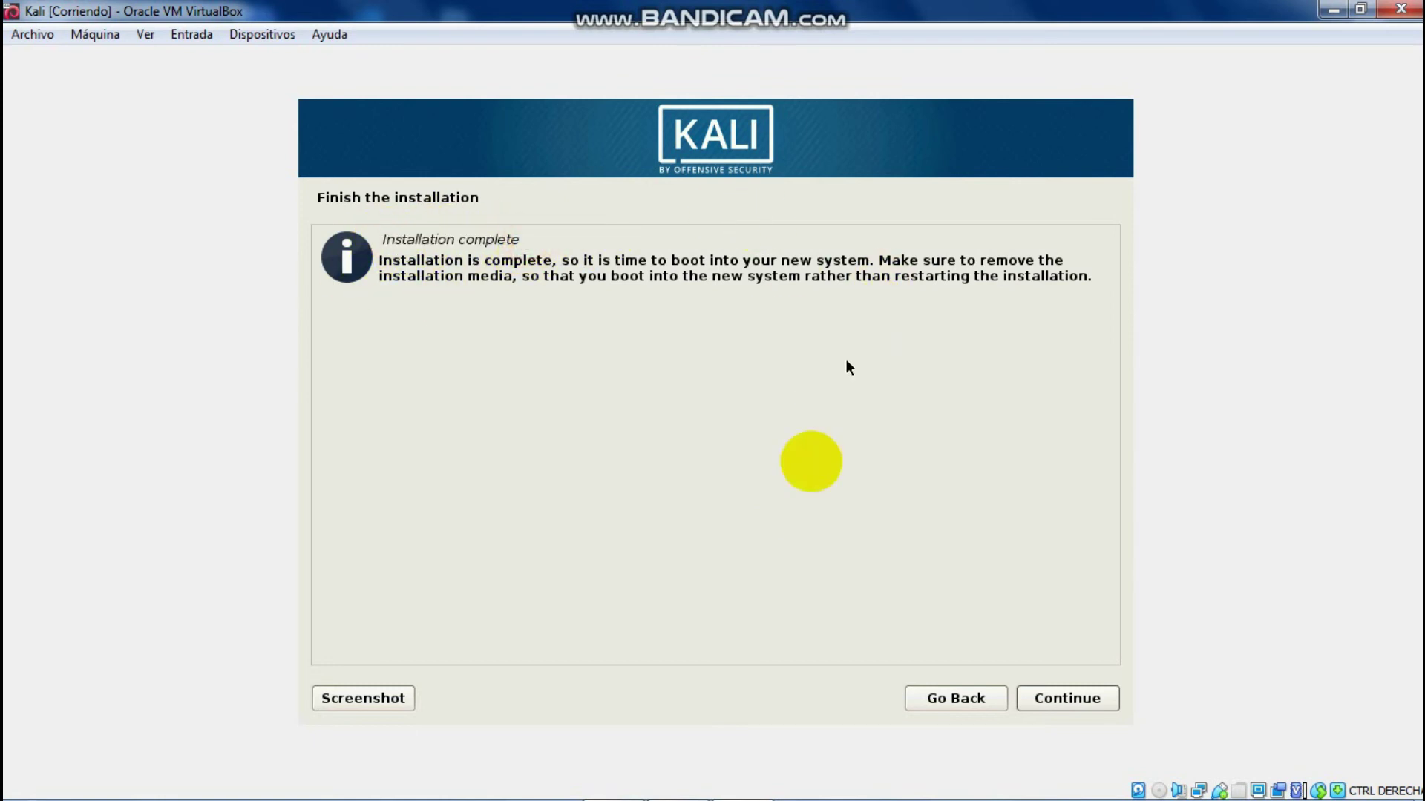
left_click(1066, 699)
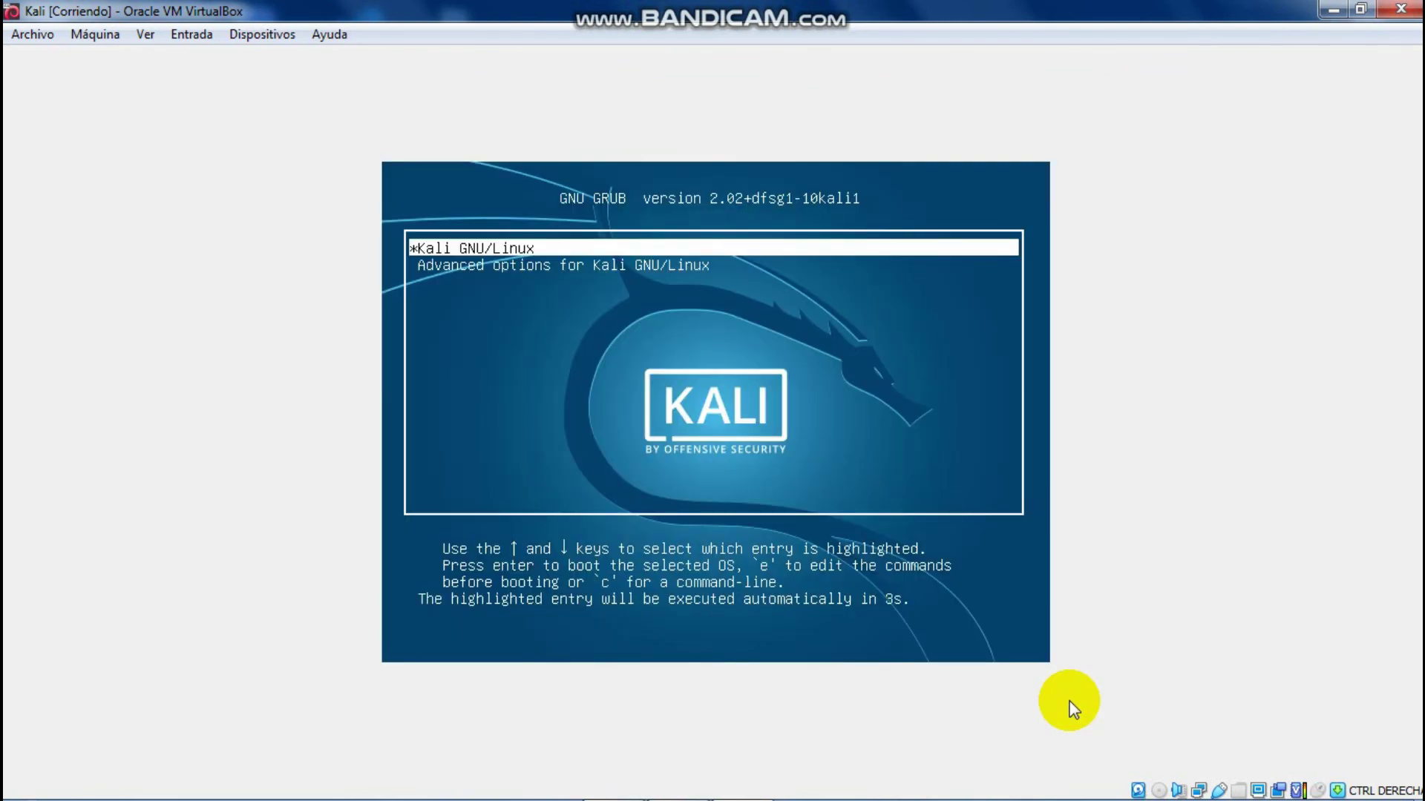
Step: Boot the Kali GNU/Linux entry from the GRUB menu
key("Down")
key("Up")
left_click(1237, 782)
left_click(947, 502)
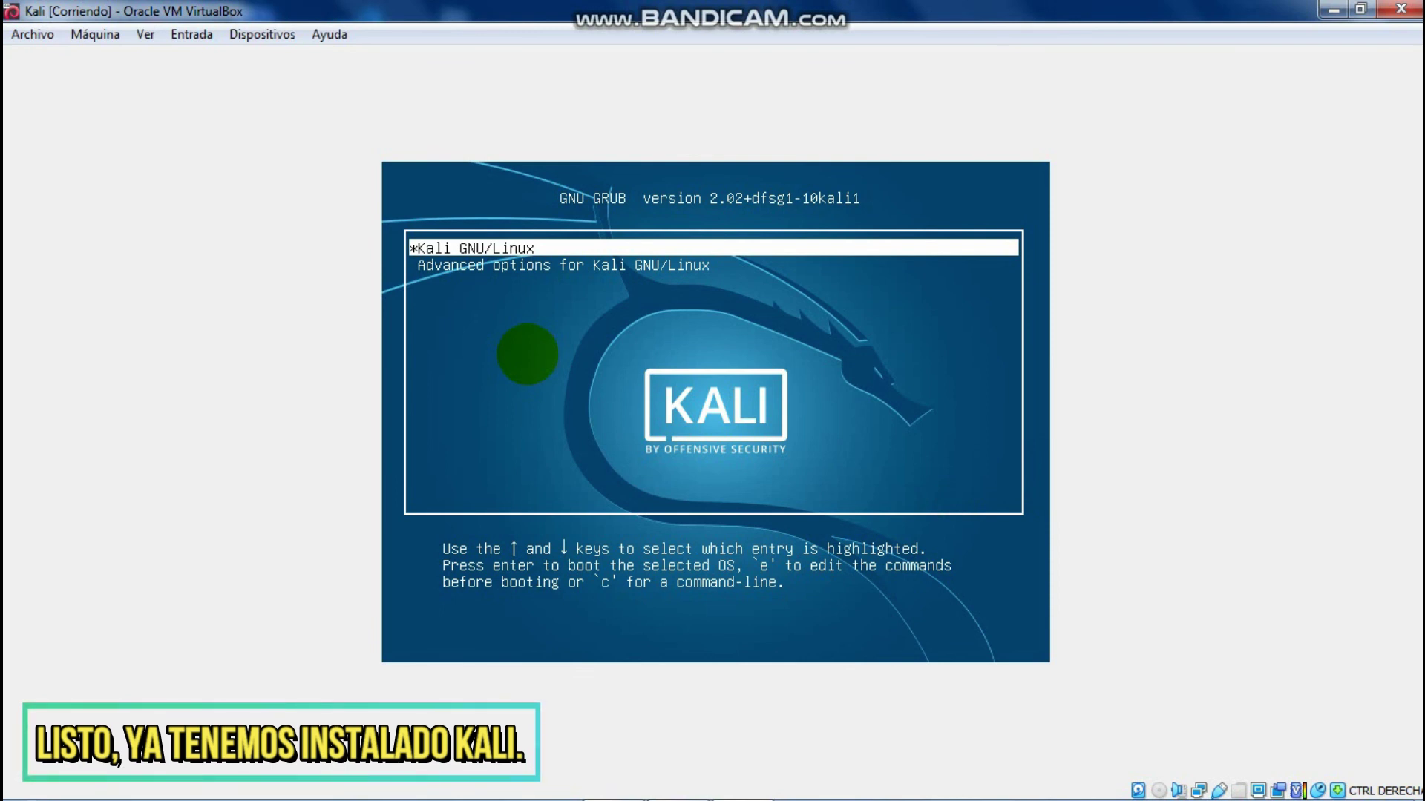
key("Return")
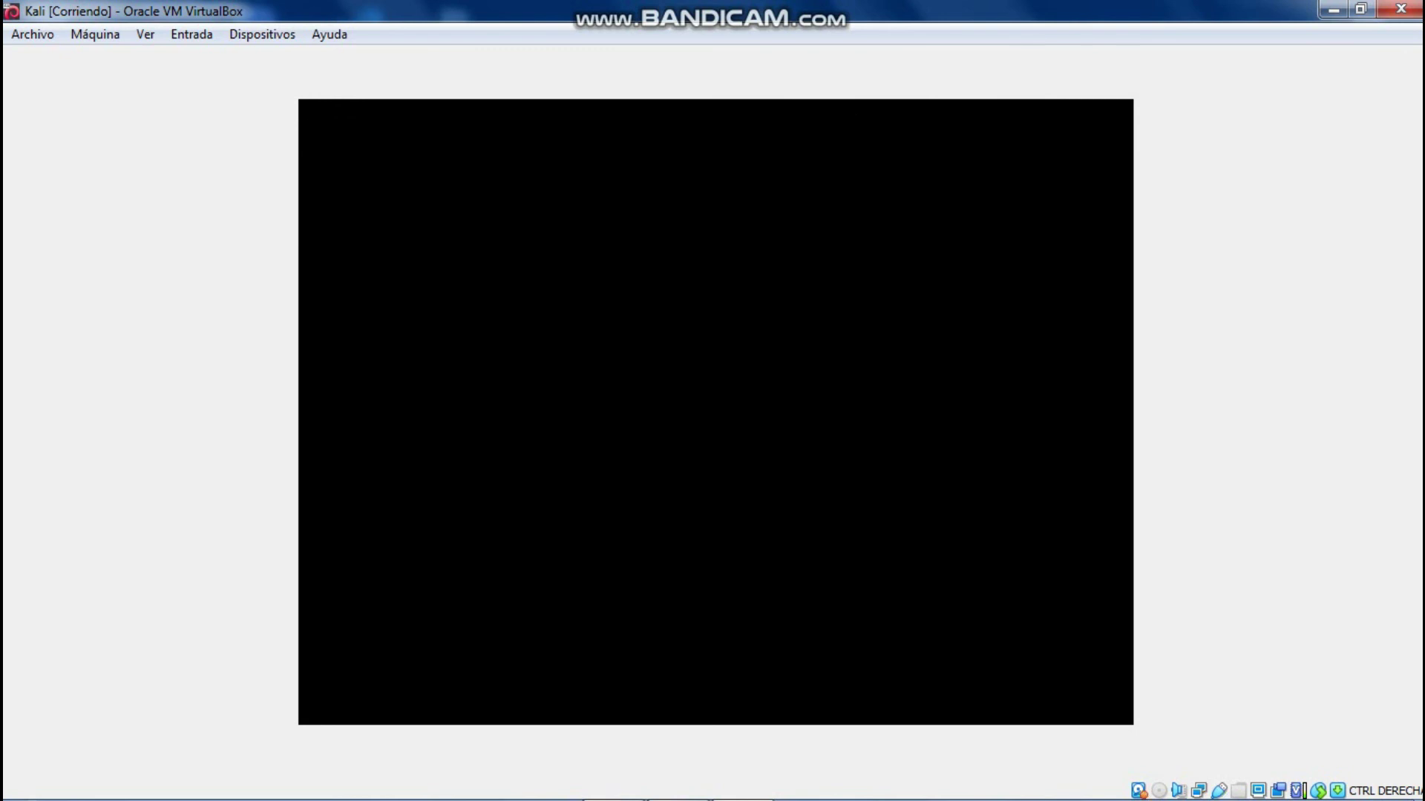
Step: Log into Kali as root with the root password
left_click(946, 507)
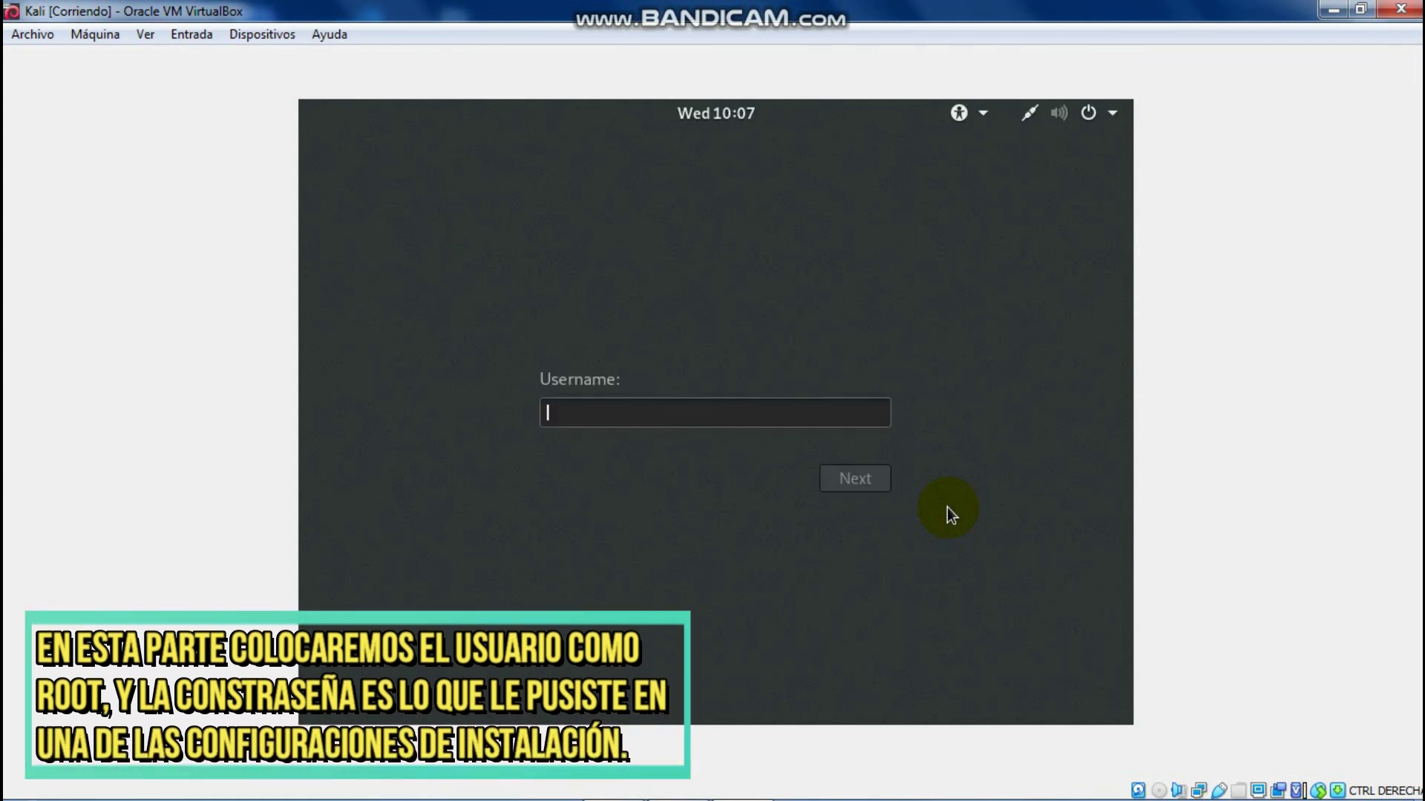
left_click(772, 414)
type("root")
key("Return")
type("******")
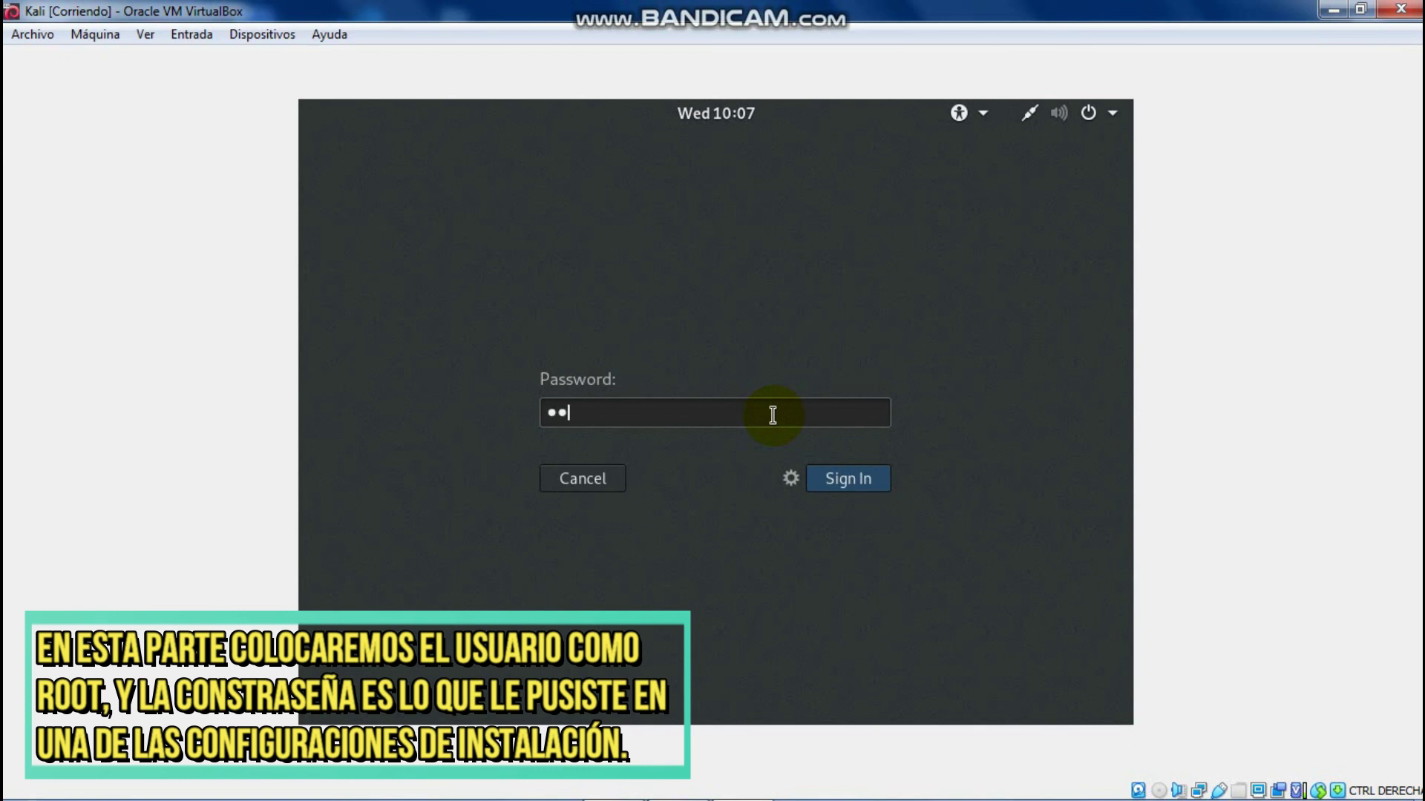
type("****")
key("Return")
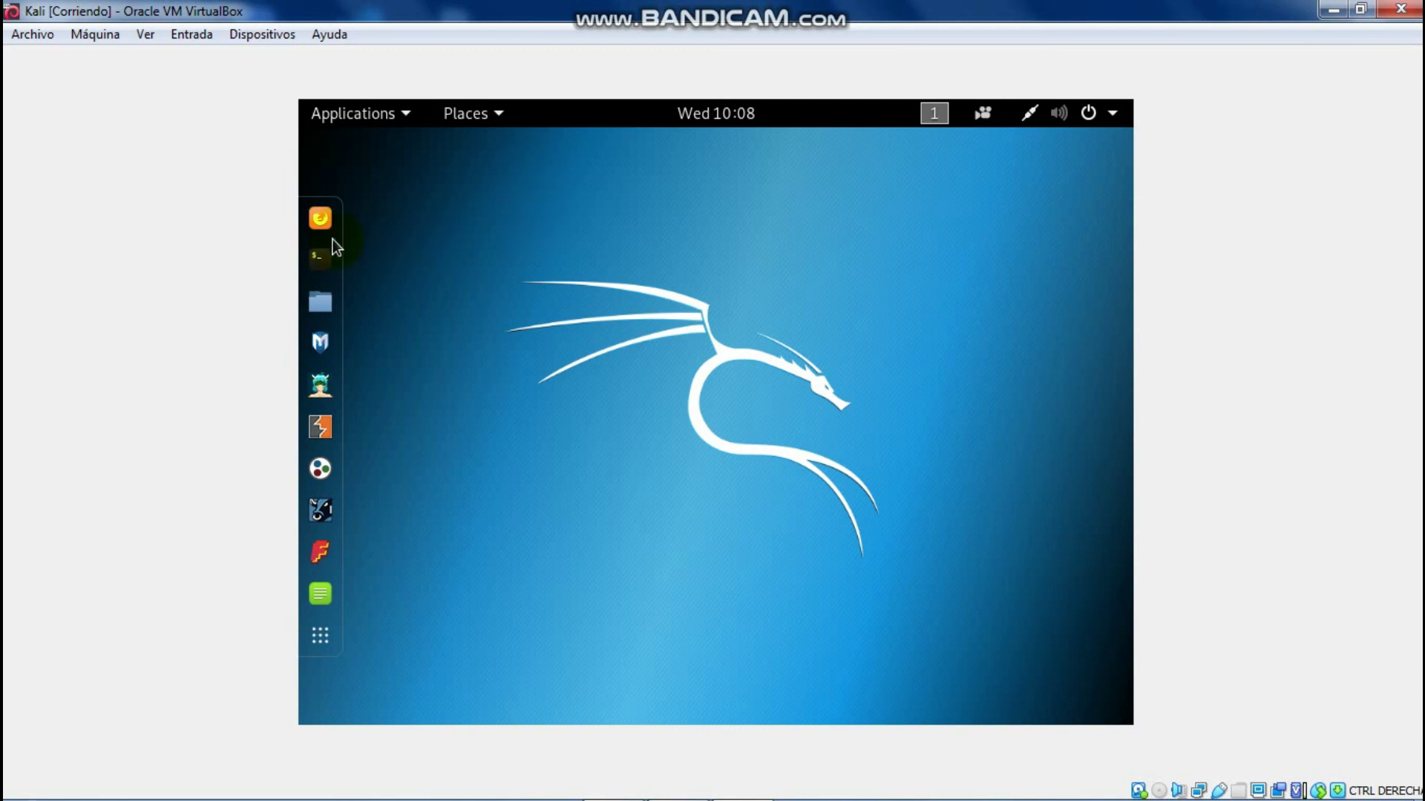
Step: Launch a terminal and run pwd to show the working directory
right_click(482, 234)
left_click(478, 221)
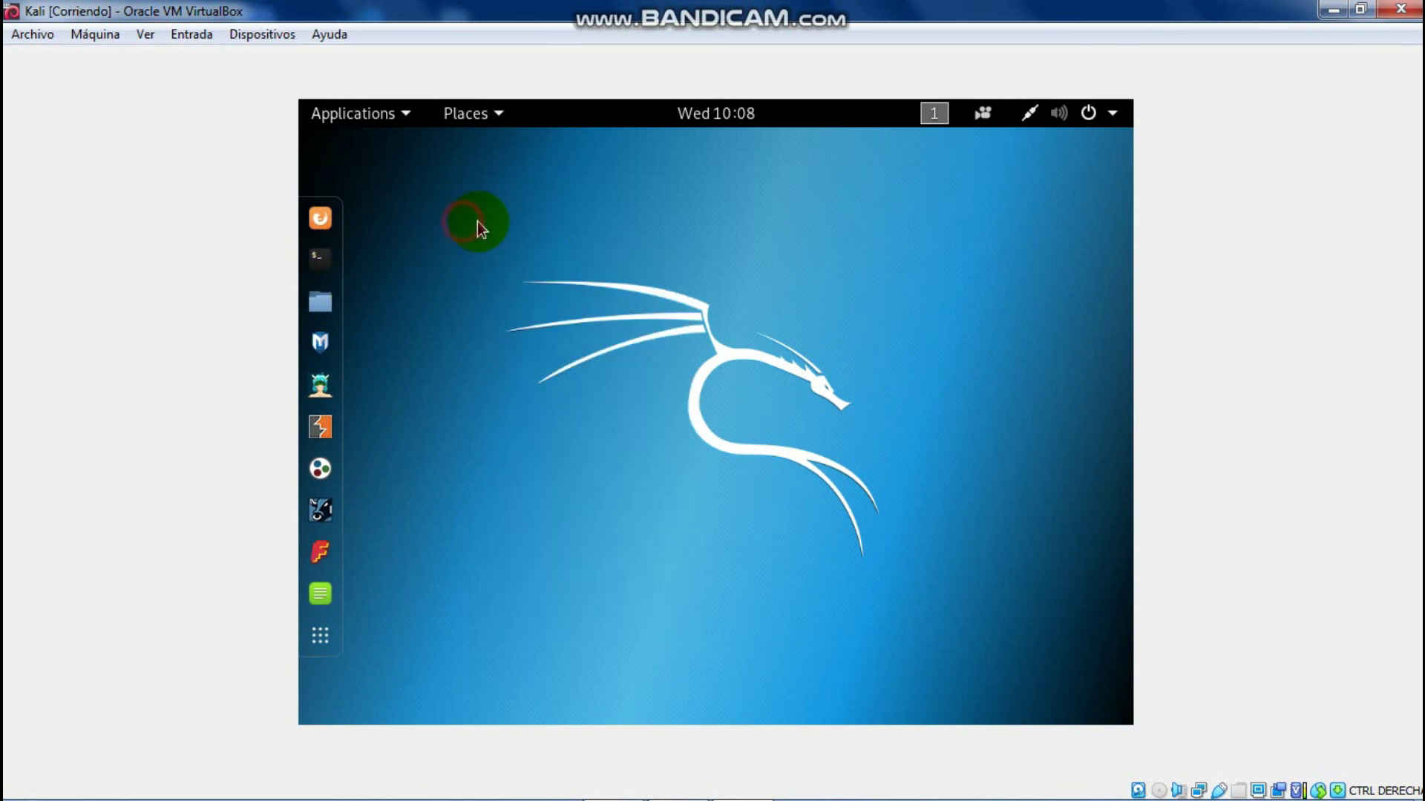
left_click(334, 266)
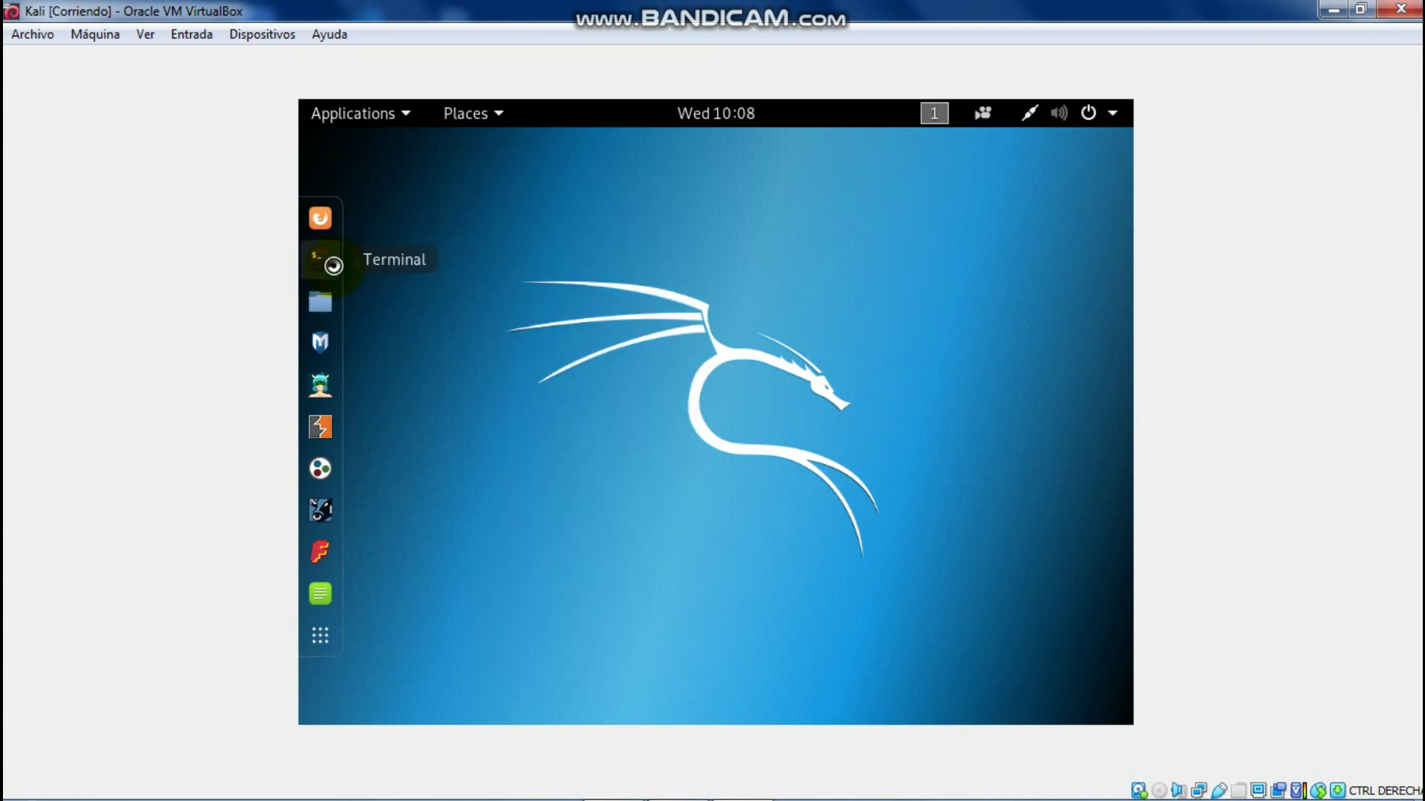
left_click(725, 325)
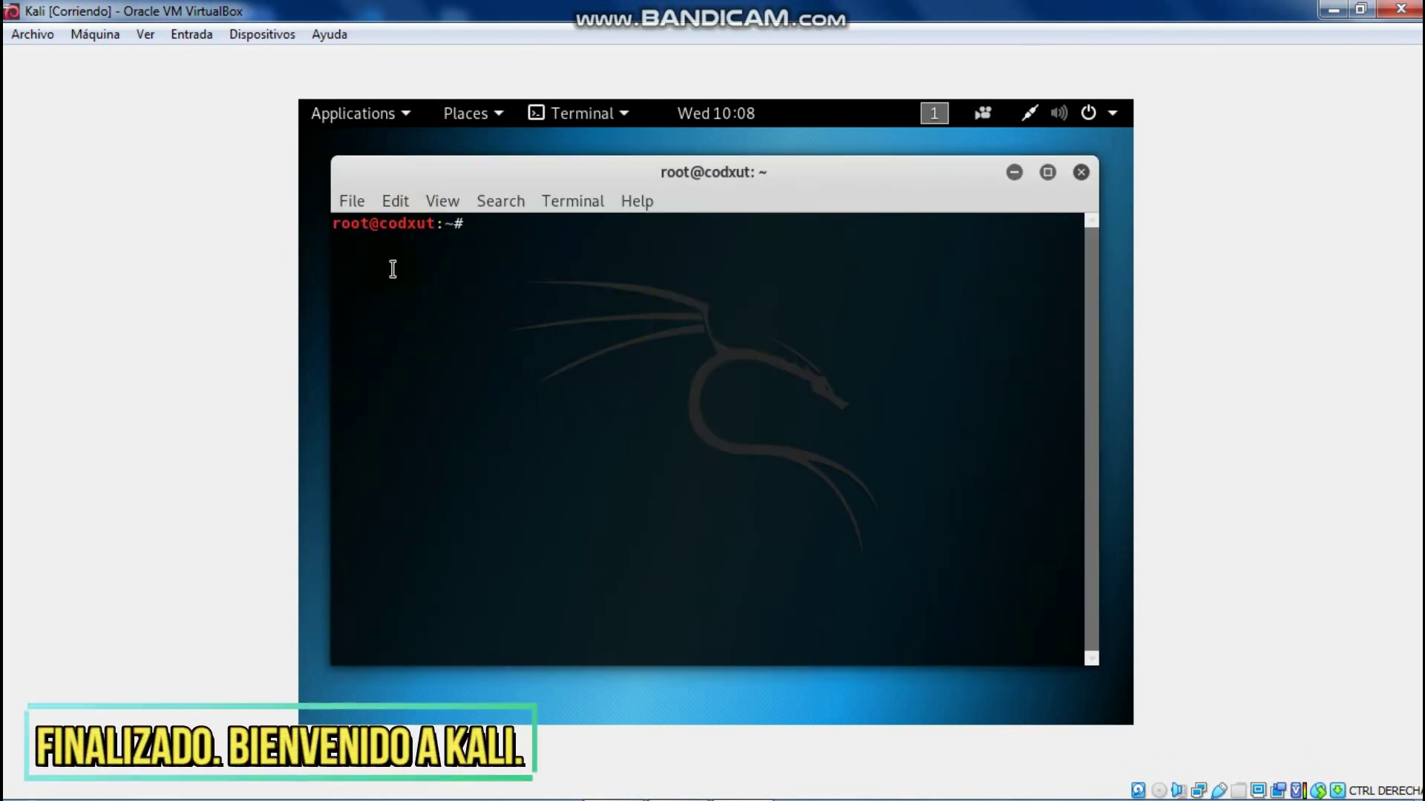
left_click_drag(756, 176, 780, 175)
left_click(788, 231)
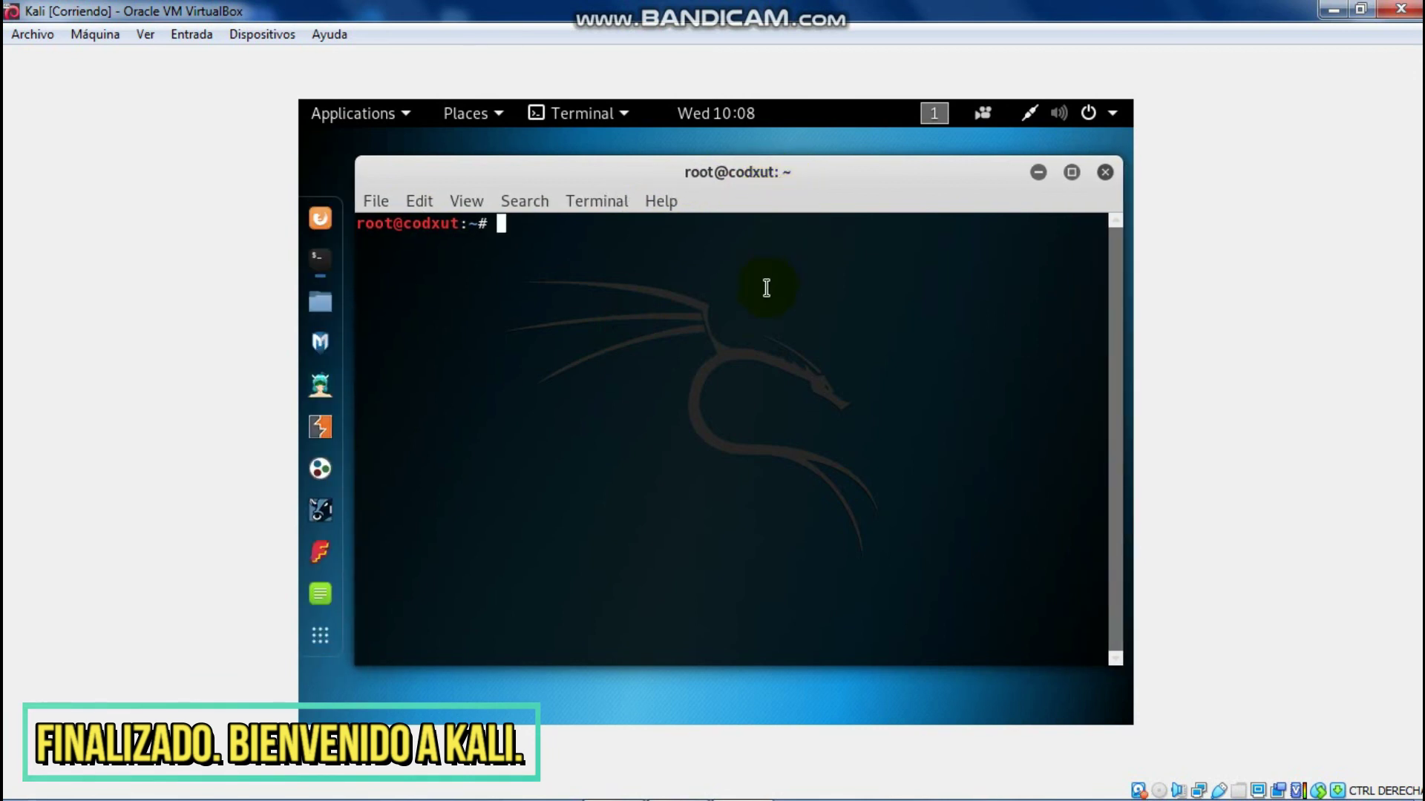
type("pwd")
key("Return")
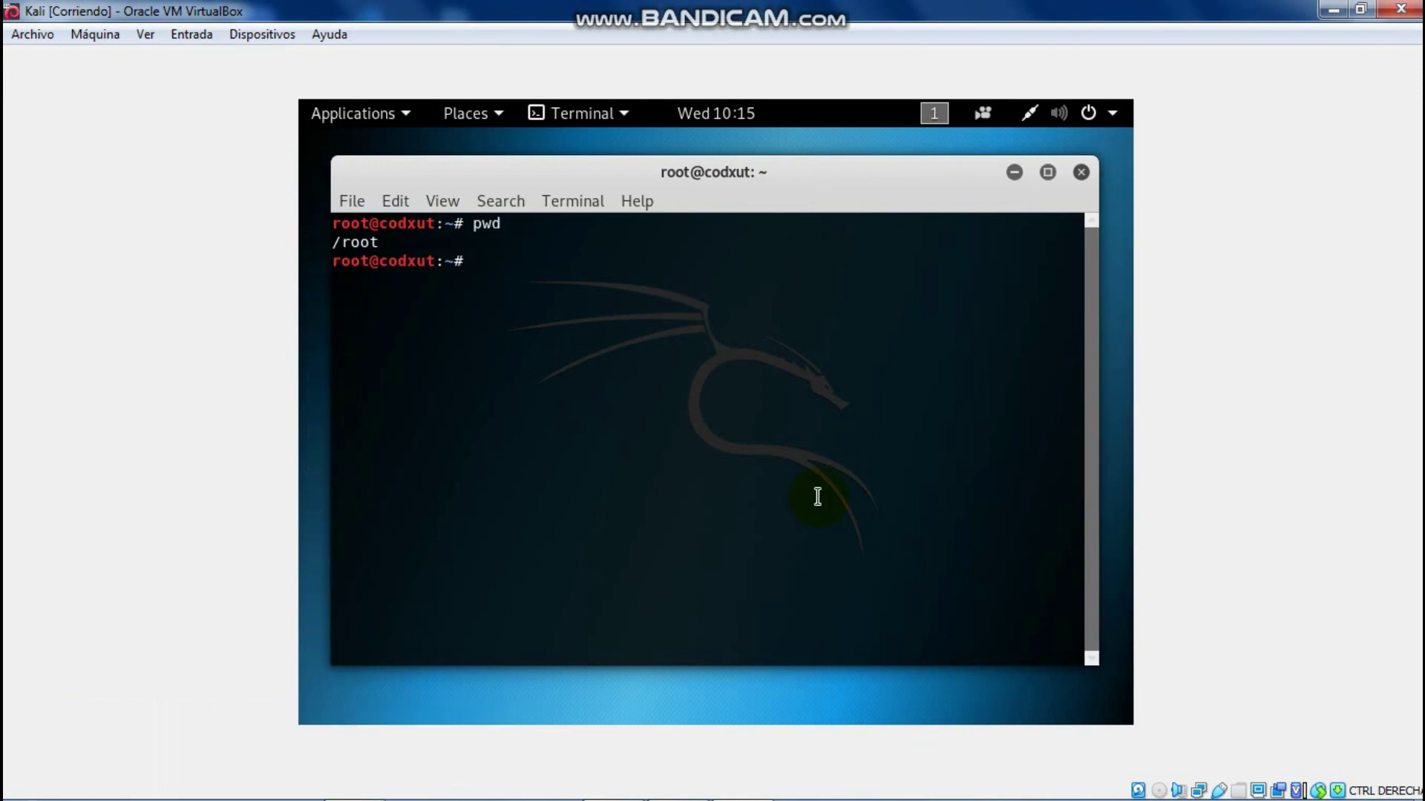
Step: Run 'shutdown -h now' to power off the Kali VM
type("shutr")
key("BackSpace")
type("down -h now")
key("Return")
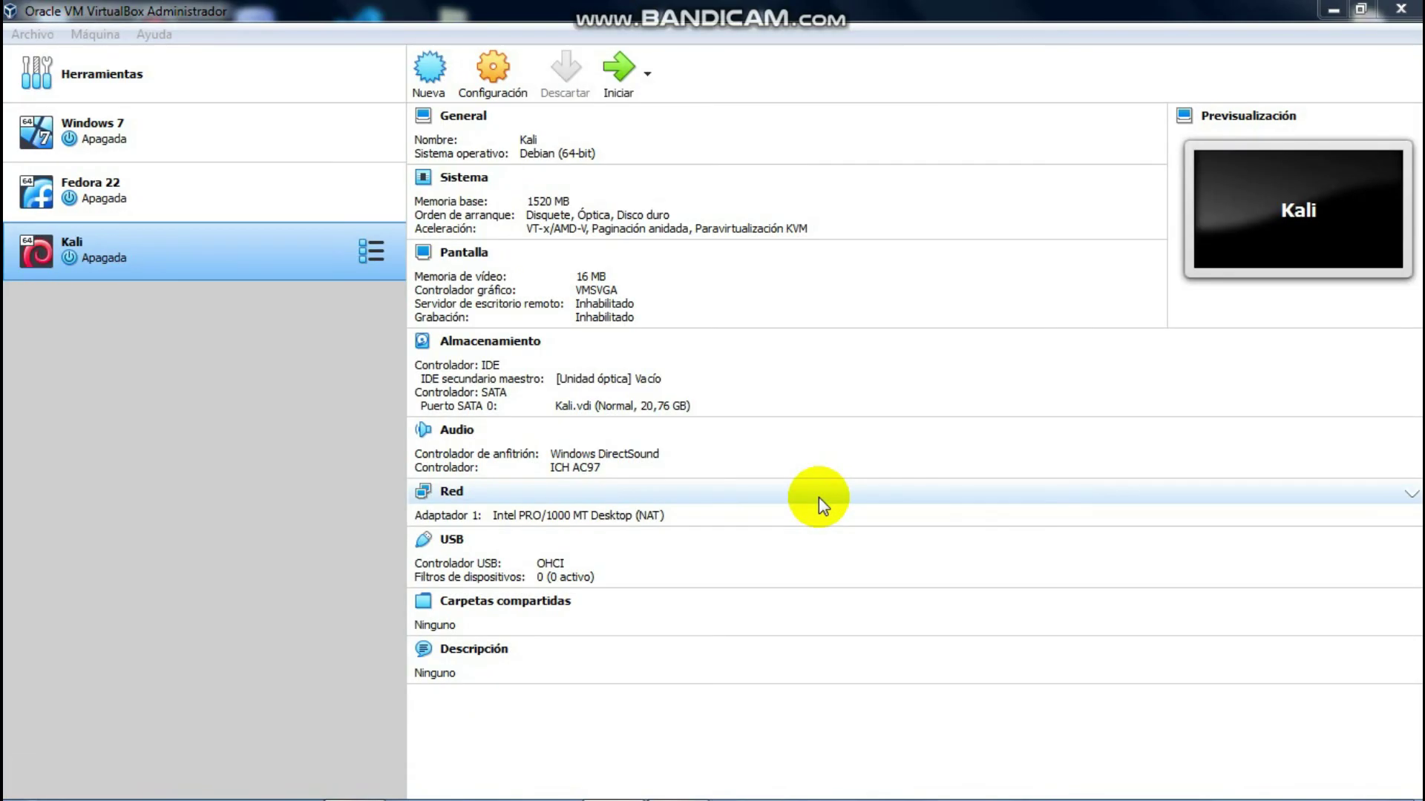
Step: Close VirtualBox Manager and refresh the Windows desktop with Actualizar
left_click(1399, 18)
right_click(848, 413)
left_click(924, 500)
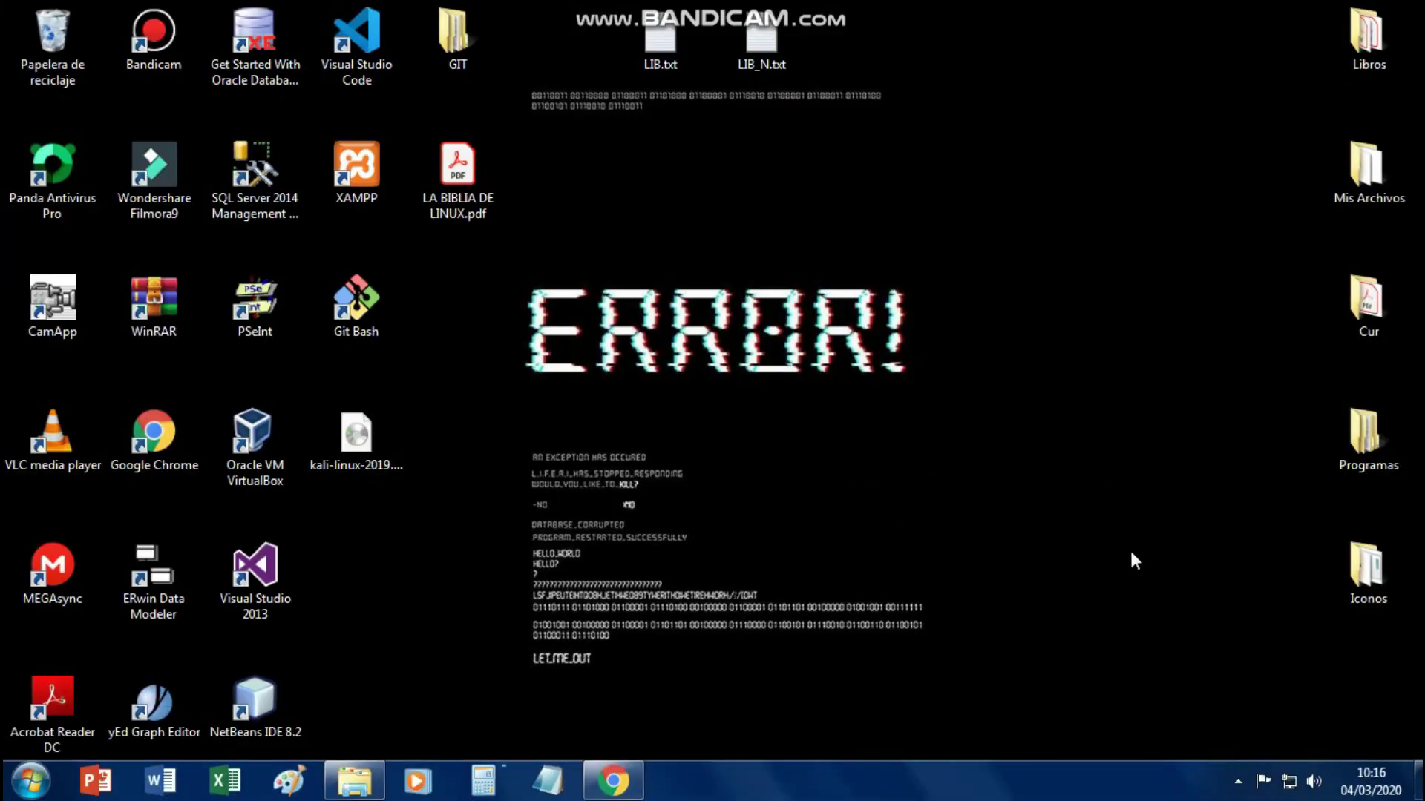